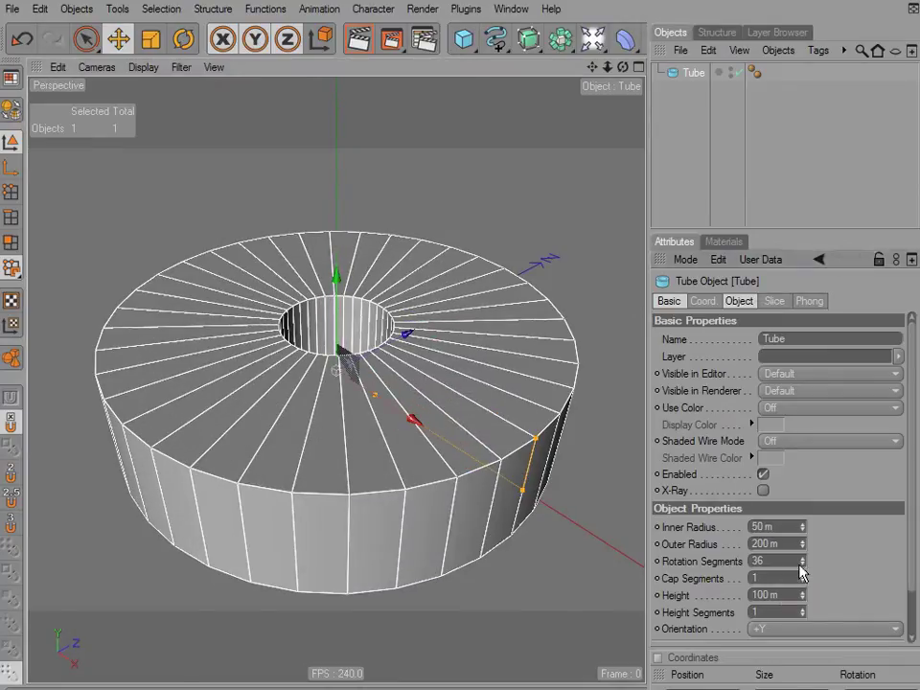
- Set the tube's inner radius to 180 m
drag(802, 528, 803, 436)
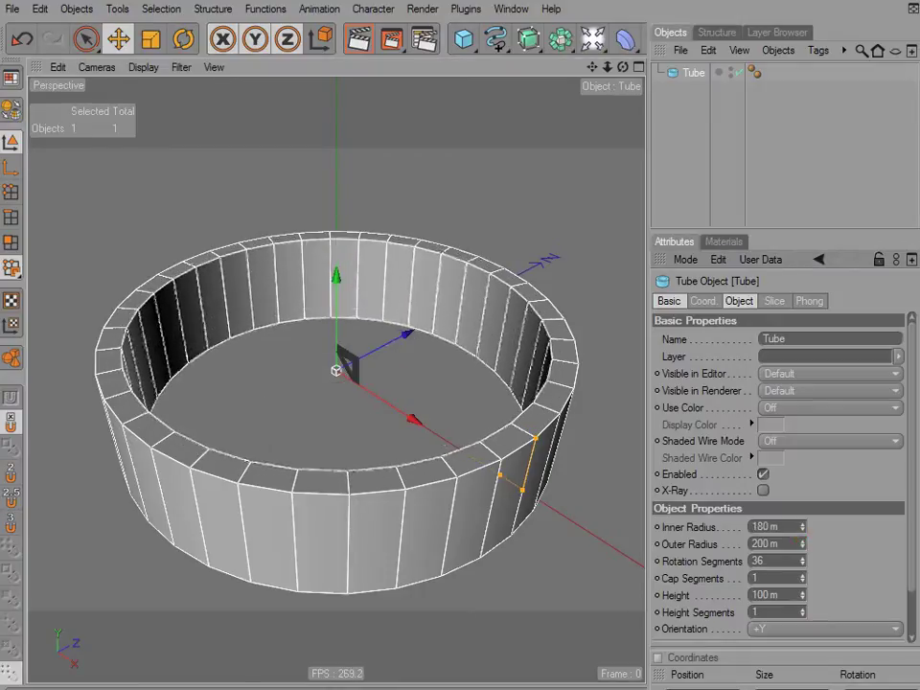
mouse_move(481, 584)
alt+mouse_down()
mouse_move(488, 559)
mouse_move(487, 582)
mouse_move(491, 570)
alt+mouse_up()
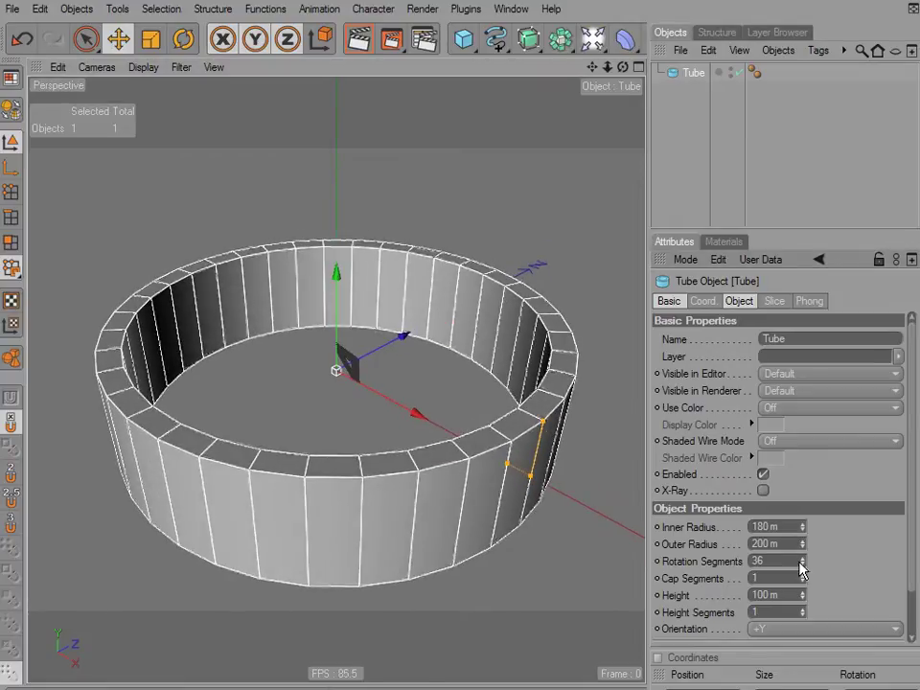
alt+drag(599, 562, 600, 534)
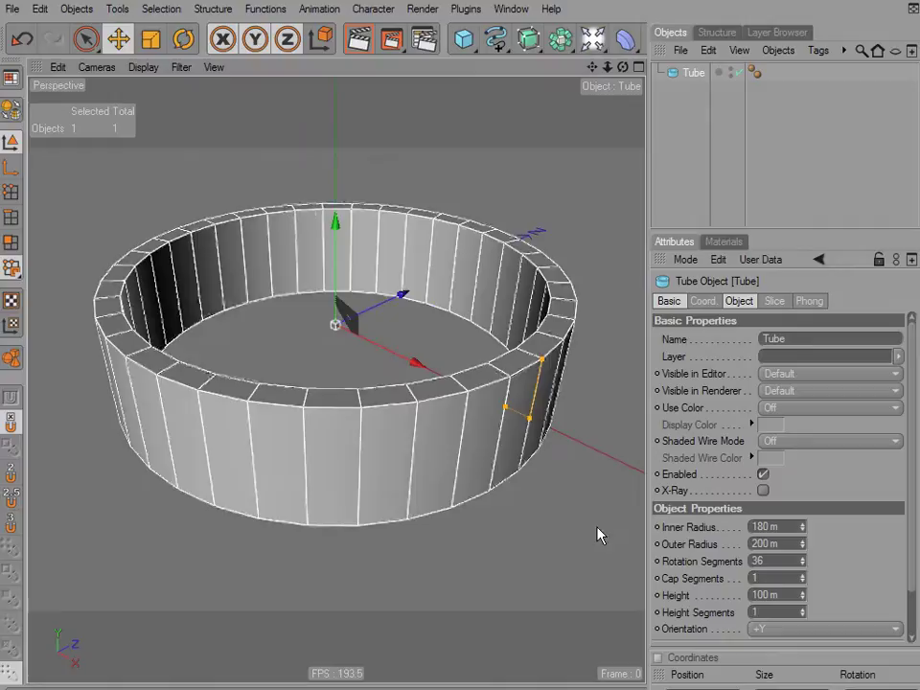
- Set both the tube's cap segments and its height segments to 4
click(804, 576)
click(803, 576)
click(803, 576)
mouse_move(447, 336)
alt+mouse_down()
mouse_move(446, 356)
mouse_move(446, 311)
alt+mouse_up()
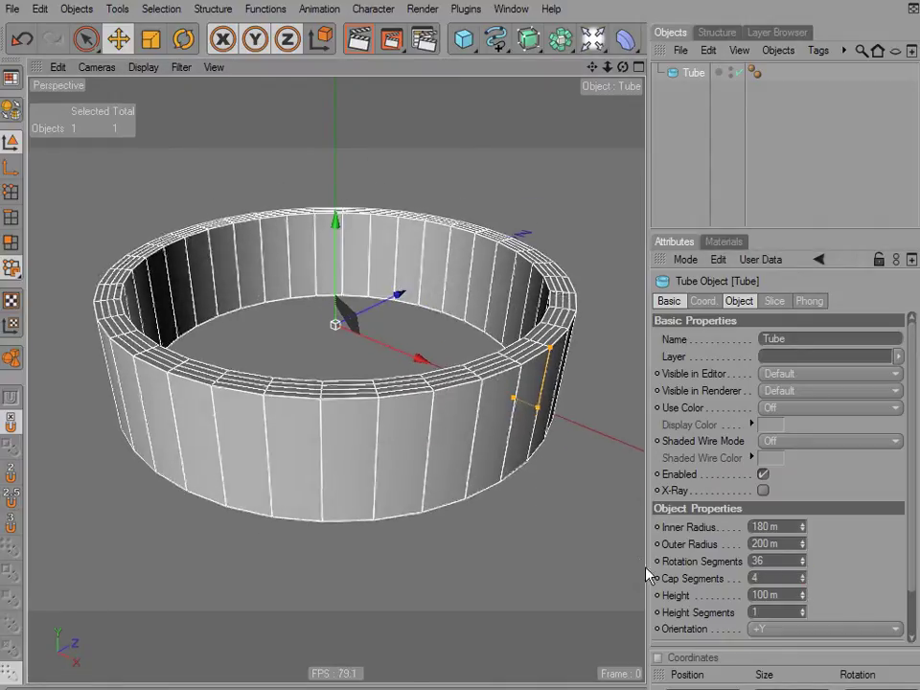
click(803, 614)
click(803, 613)
click(803, 613)
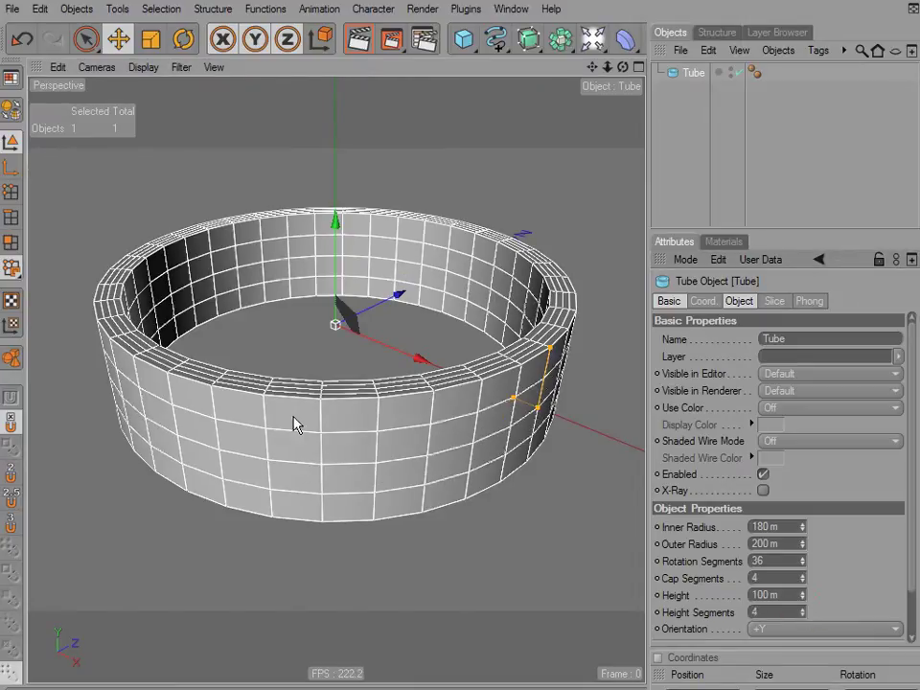
- Convert the tube primitive to an editable polygon object and keep it selected with Live Selection active
click(12, 109)
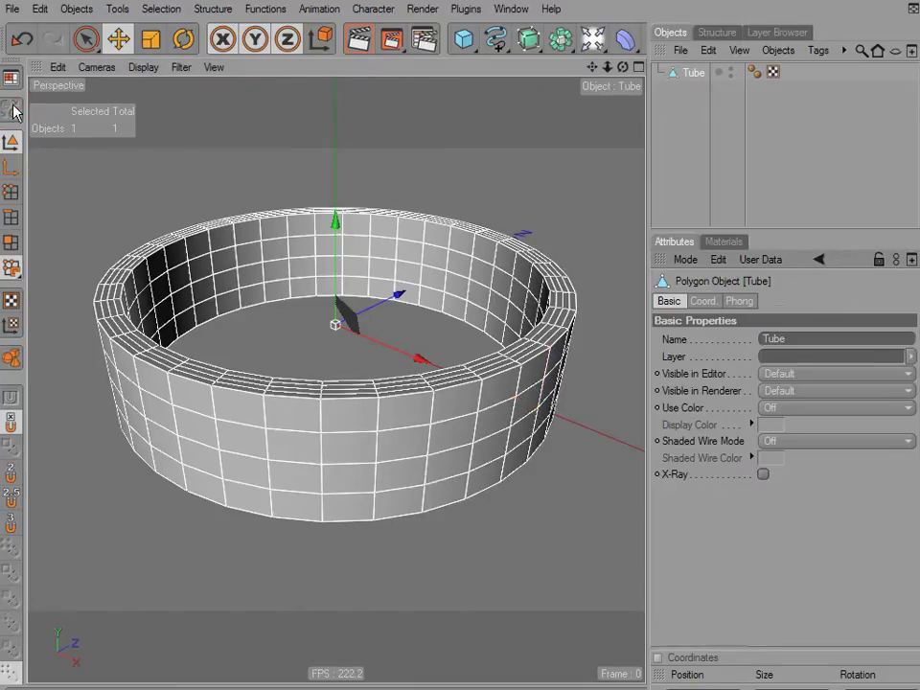
mouse_move(186, 317)
alt+mouse_down()
mouse_move(186, 292)
mouse_move(199, 317)
alt+mouse_up()
alt+middle_drag(186, 317, 213, 312)
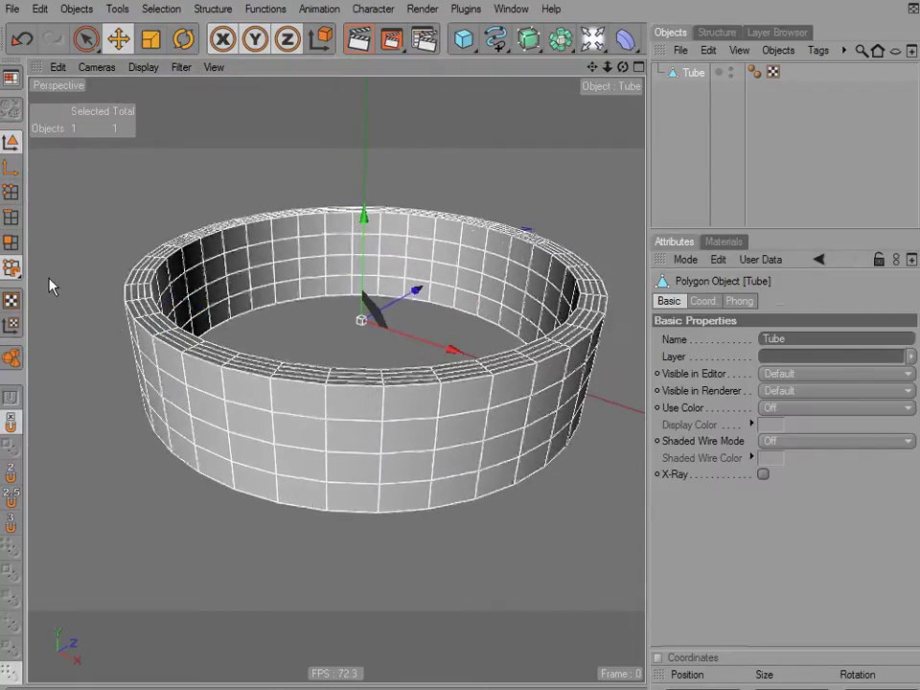
click(85, 38)
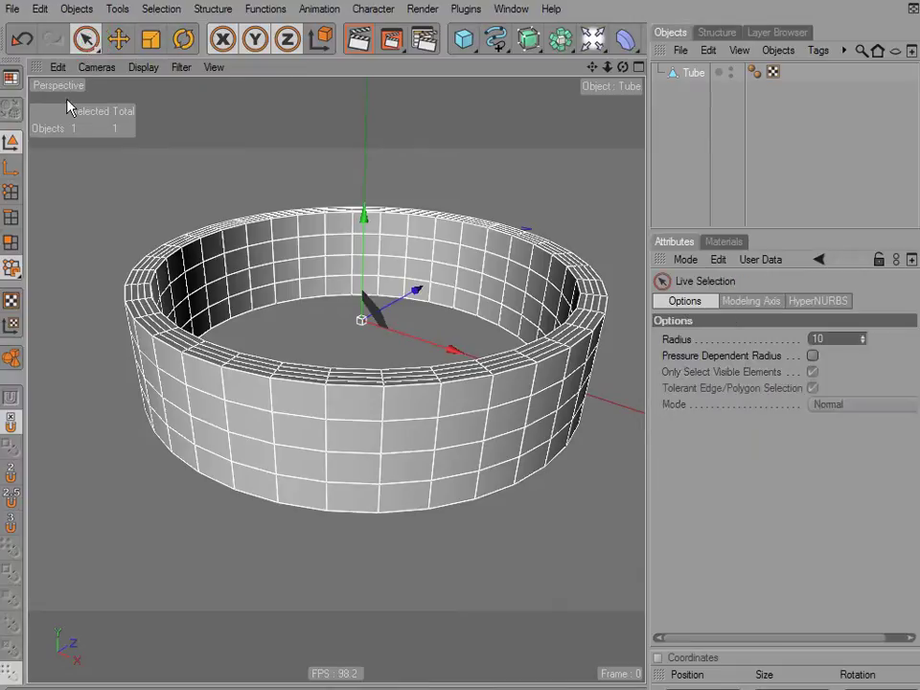
click(75, 195)
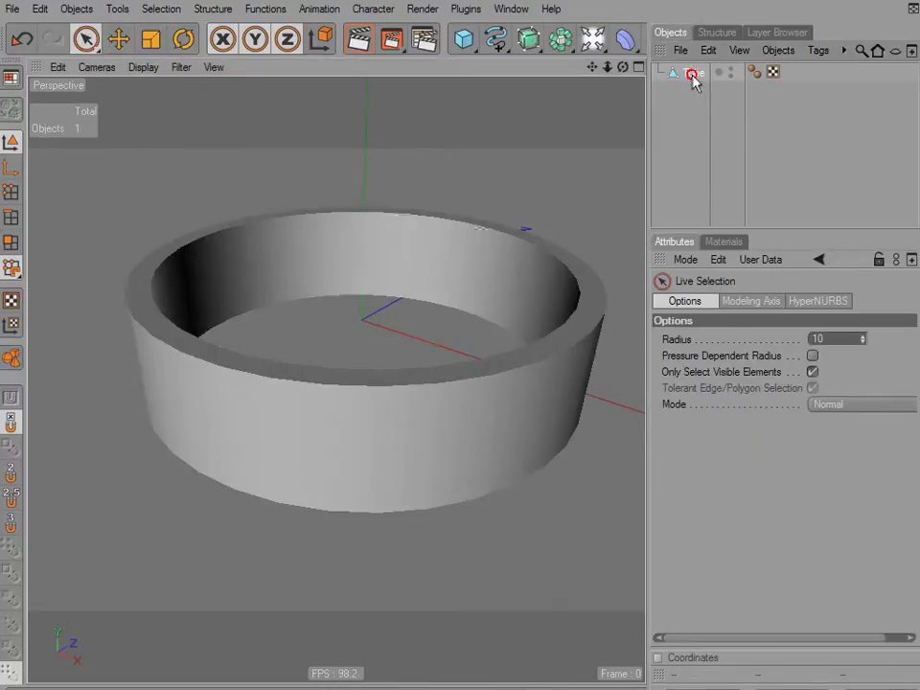
click(692, 73)
- Optimize the tube's mesh in point mode, covering polygons, unused points and points with a 0.01 m tolerance
click(12, 192)
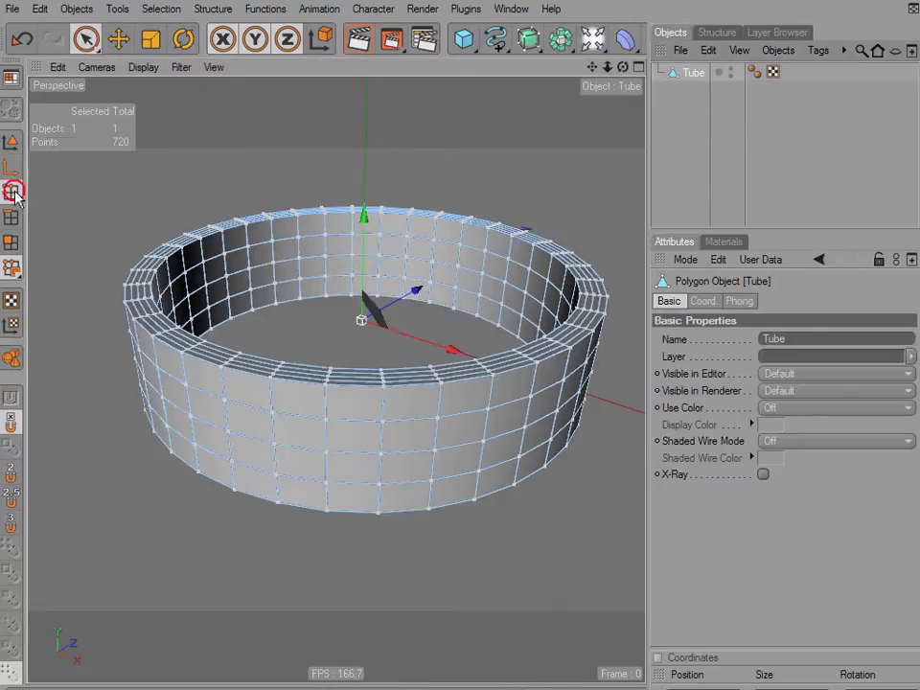
right_click(121, 203)
click(152, 594)
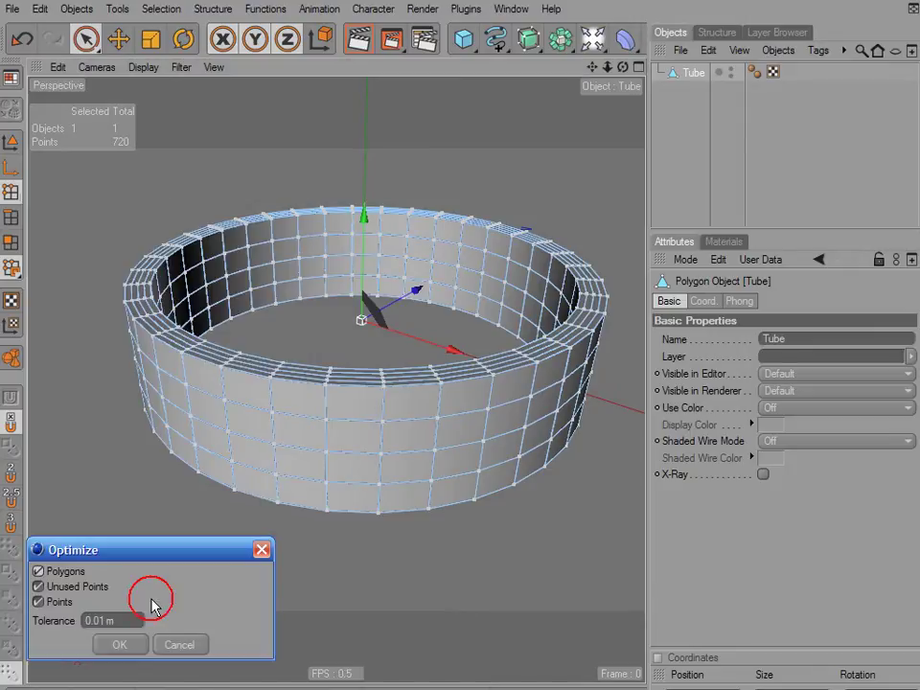
click(119, 645)
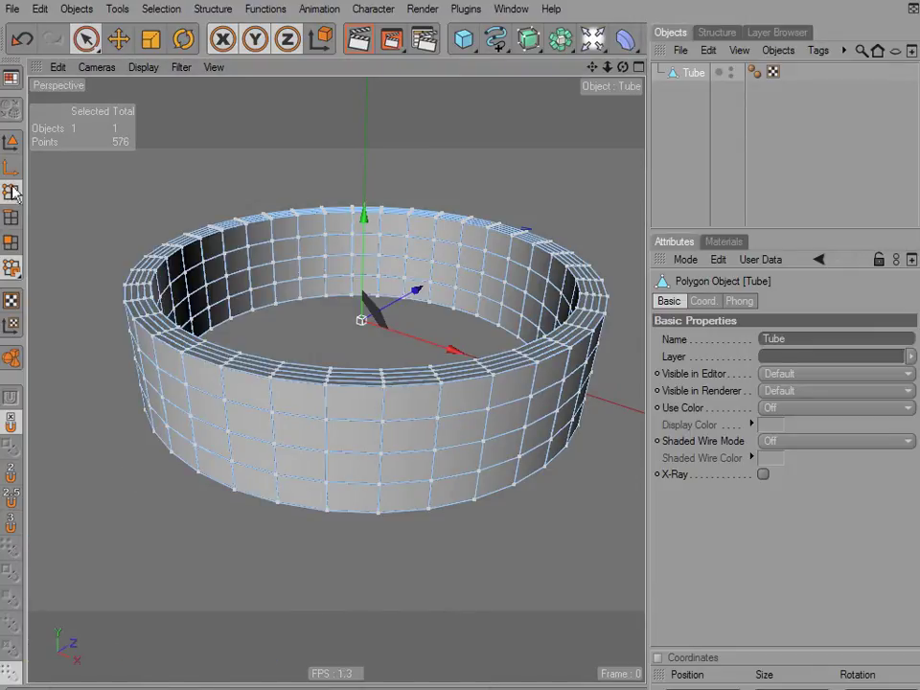
click(87, 205)
right_click(108, 437)
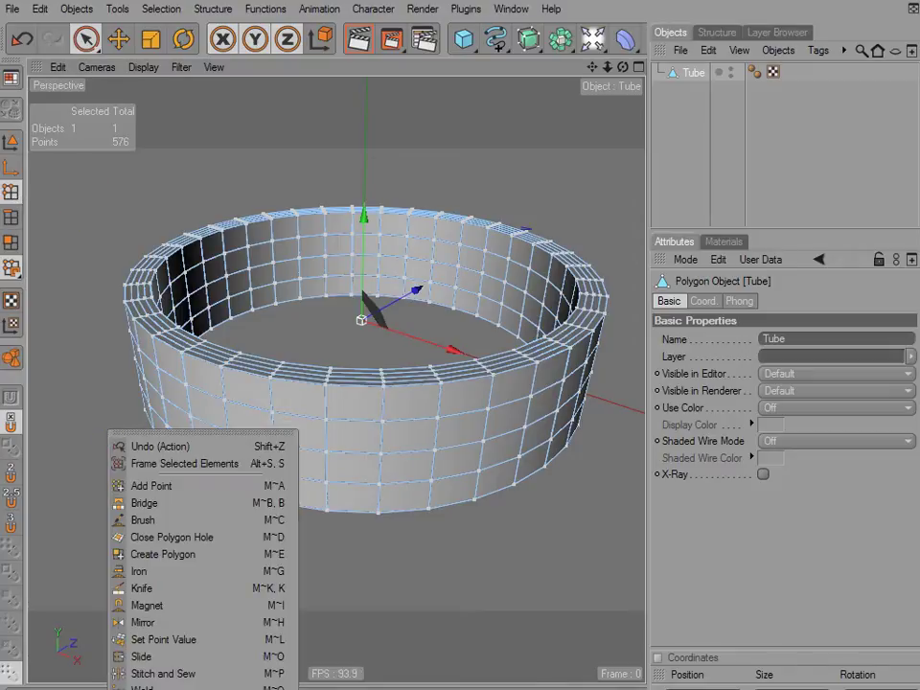
right_click(203, 97)
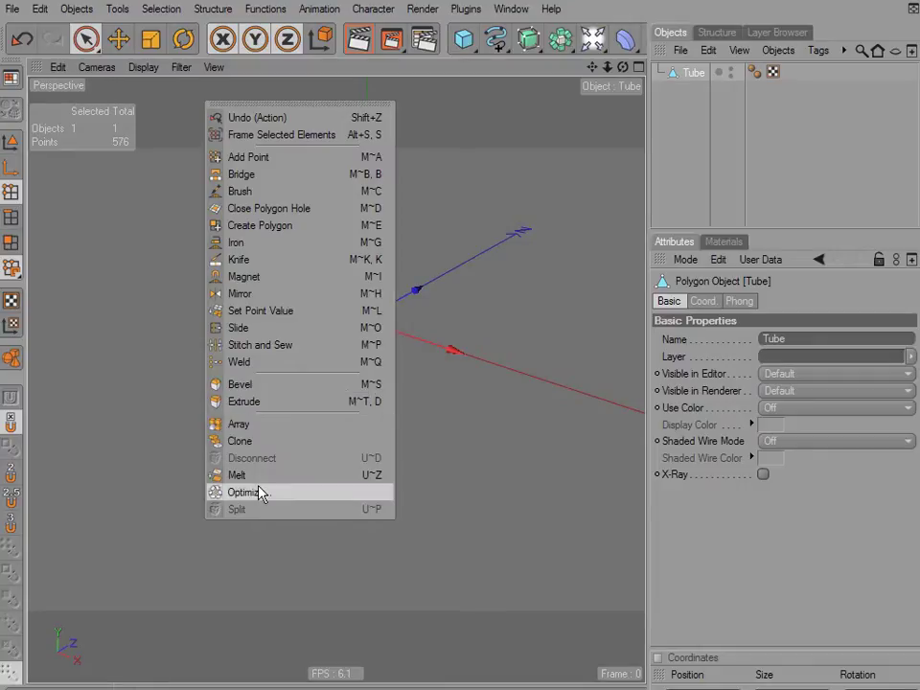
click(91, 228)
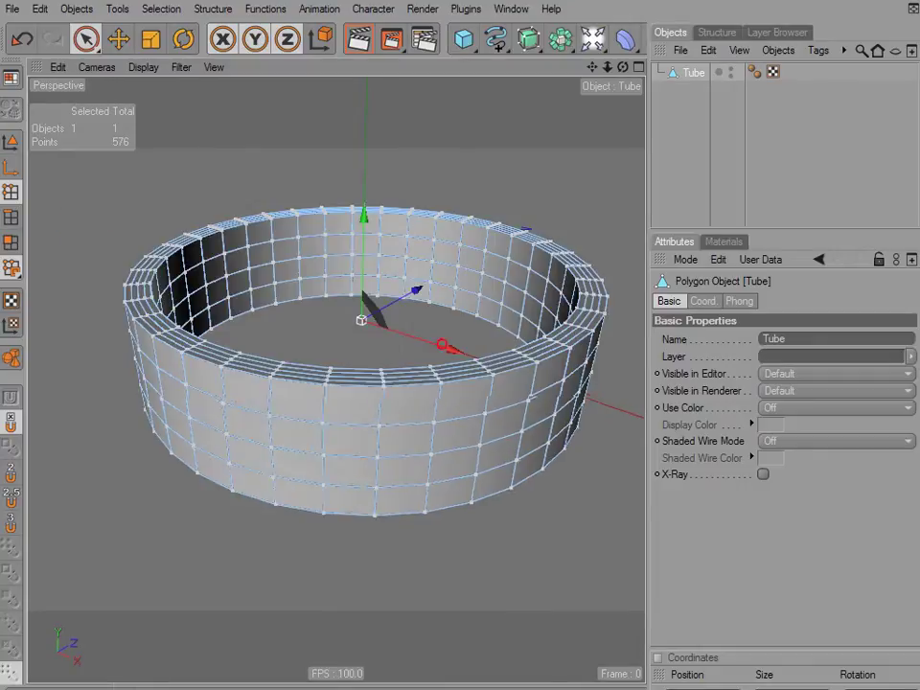
- Loop-select the middle horizontal edge loops on the tube's inner and outer walls in edge mode
click(10, 217)
scroll(275, 323, up, 3)
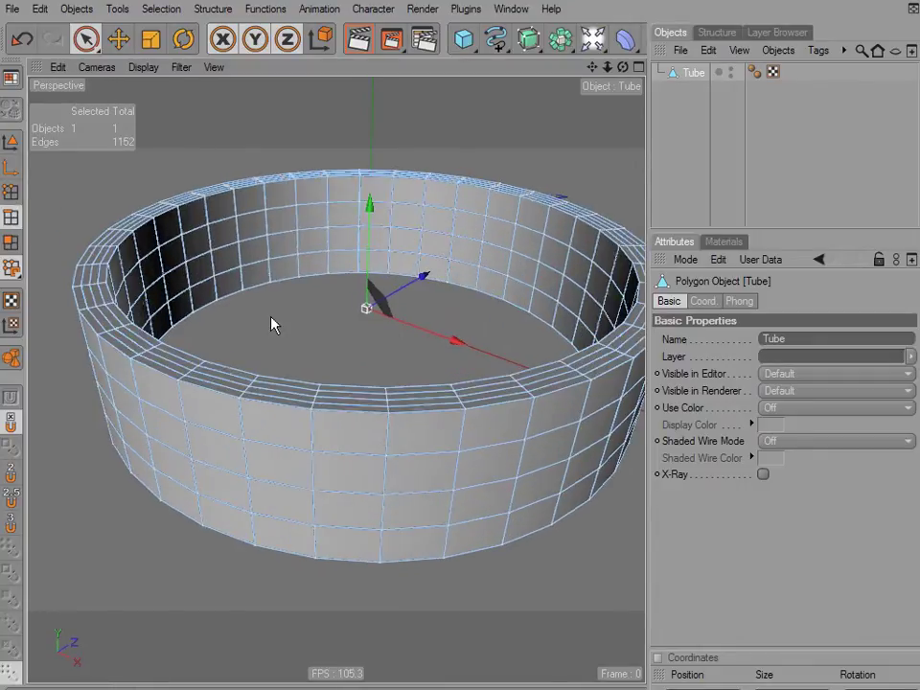
alt+drag(267, 335, 261, 299)
scroll(267, 335, down, 1)
alt+middle_drag(252, 368, 226, 374)
alt+drag(252, 368, 261, 396)
alt+middle_drag(288, 379, 310, 377)
alt+drag(448, 336, 446, 334)
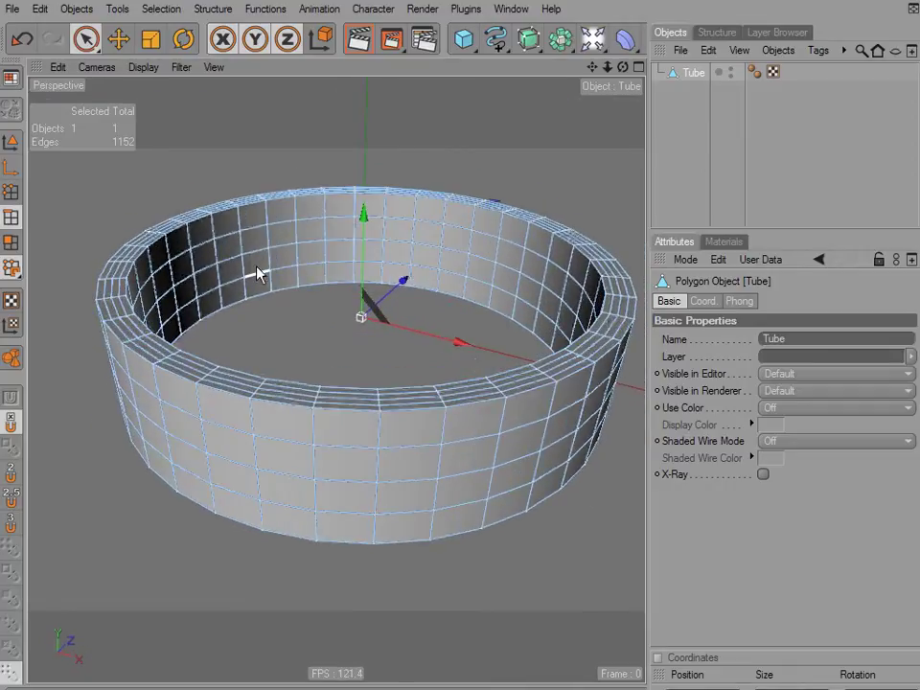
key(u)
key(l)
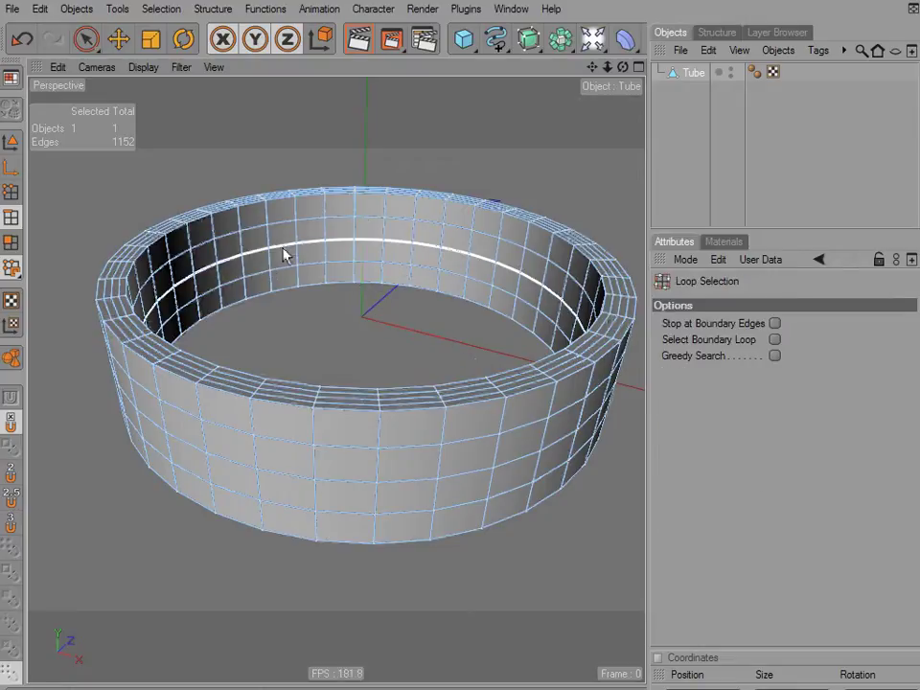
click(284, 255)
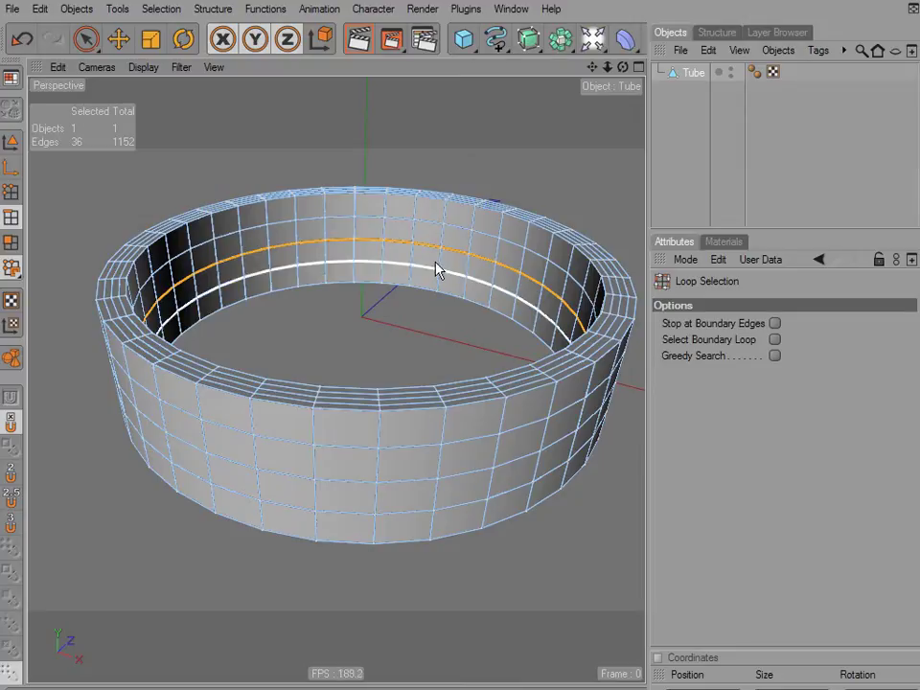
alt+drag(246, 250, 443, 324)
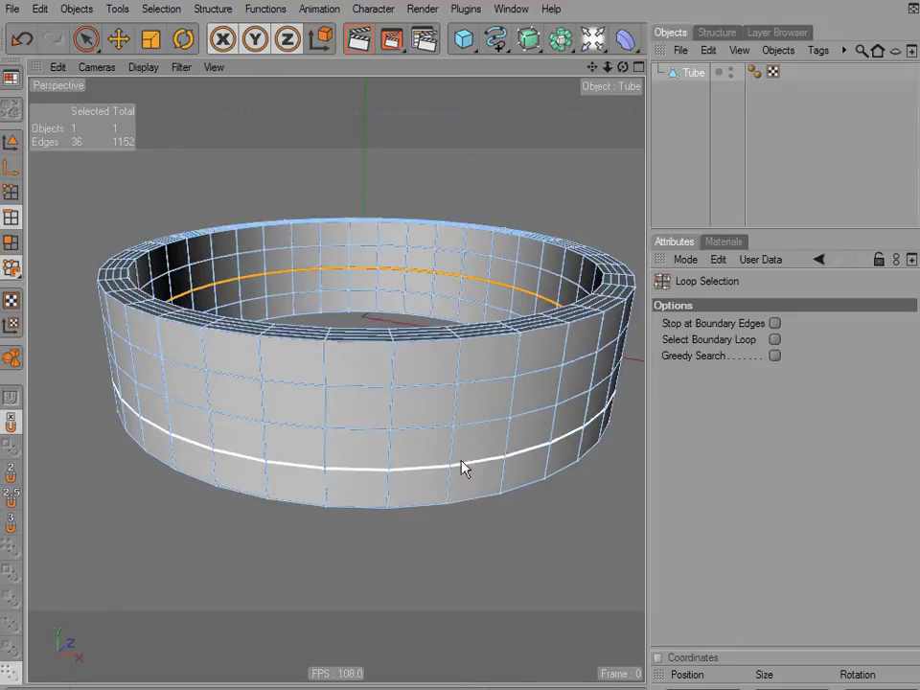
shift+click(421, 431)
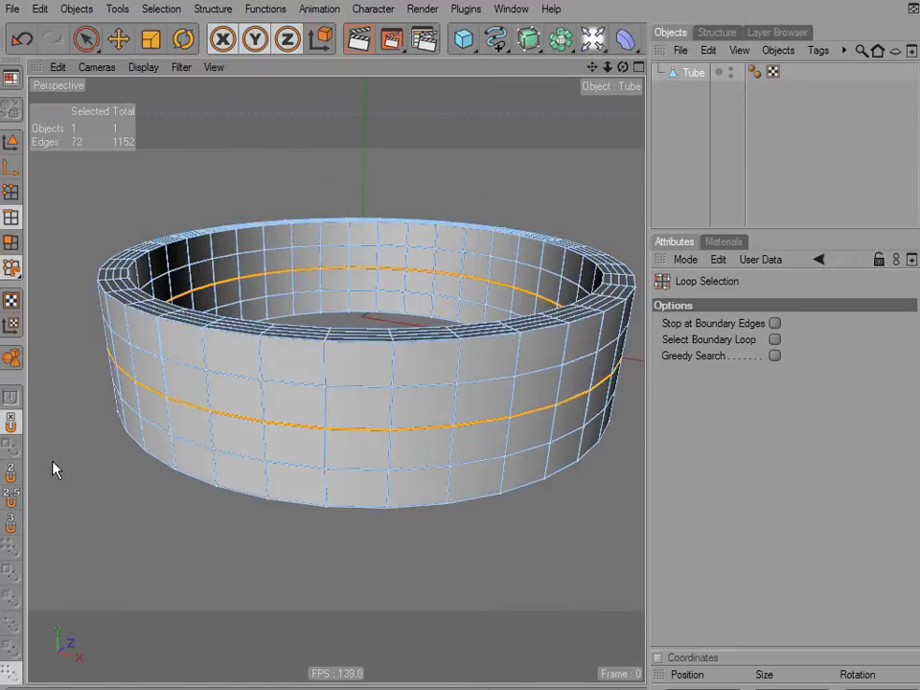
- Scale the two middle edge loops up slightly and uniformly so the tube's walls bulge outward
mouse_move(106, 522)
alt+mouse_down()
mouse_move(114, 554)
mouse_move(115, 529)
alt+mouse_up()
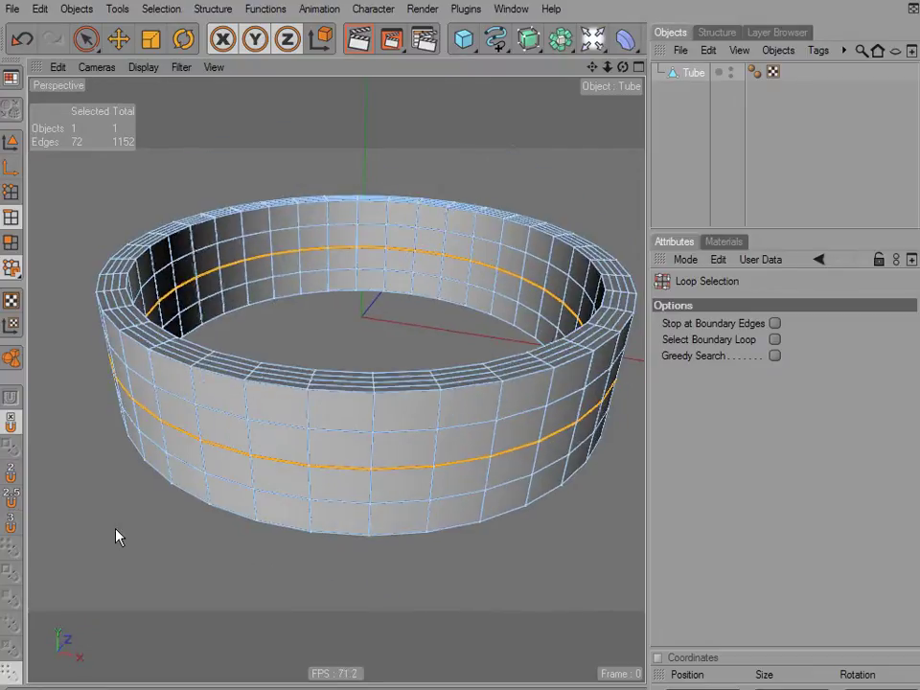
click(146, 42)
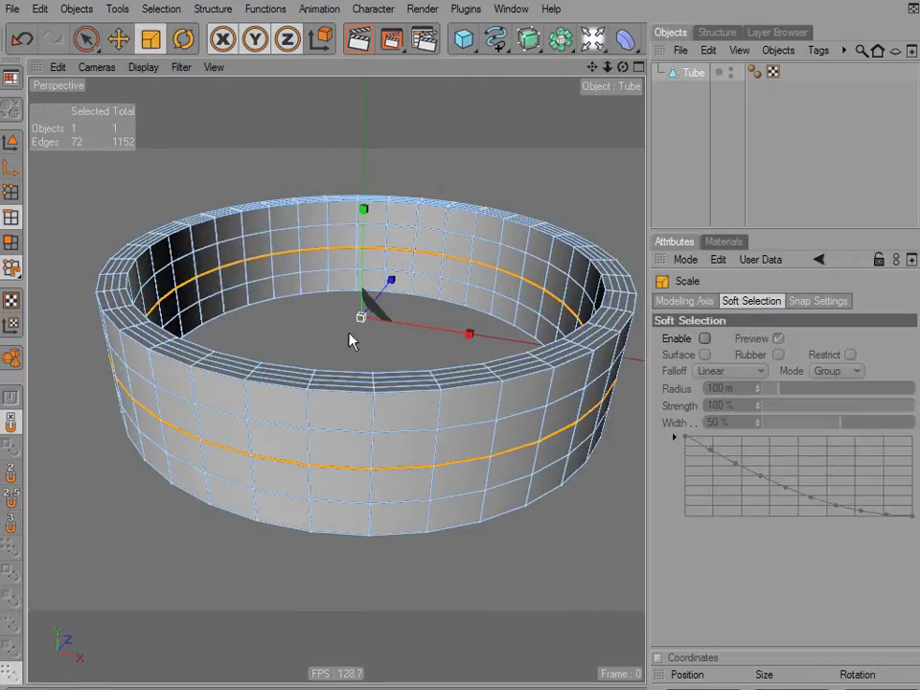
drag(360, 330, 378, 328)
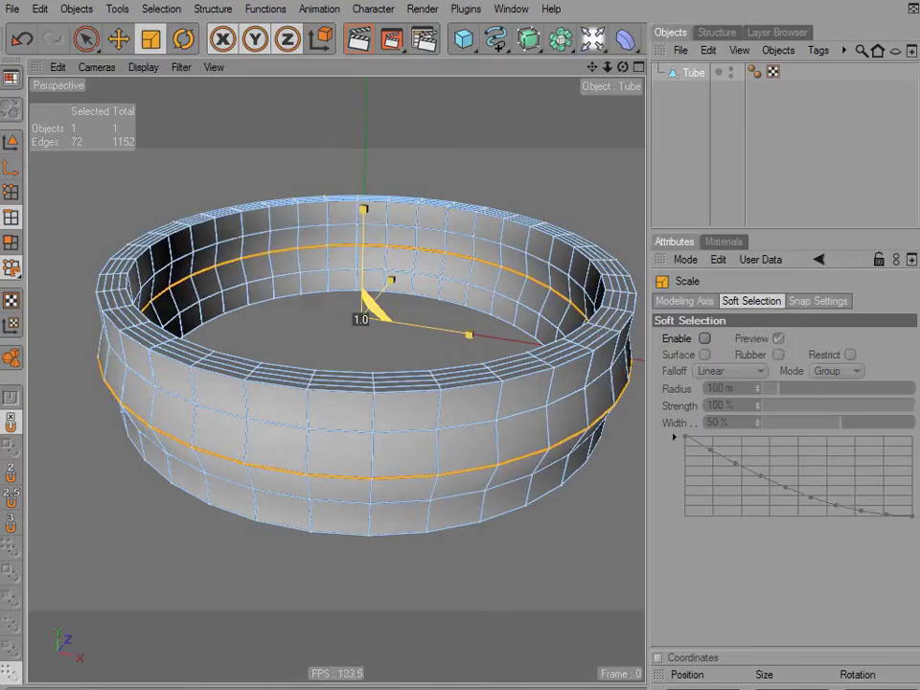
key(space)
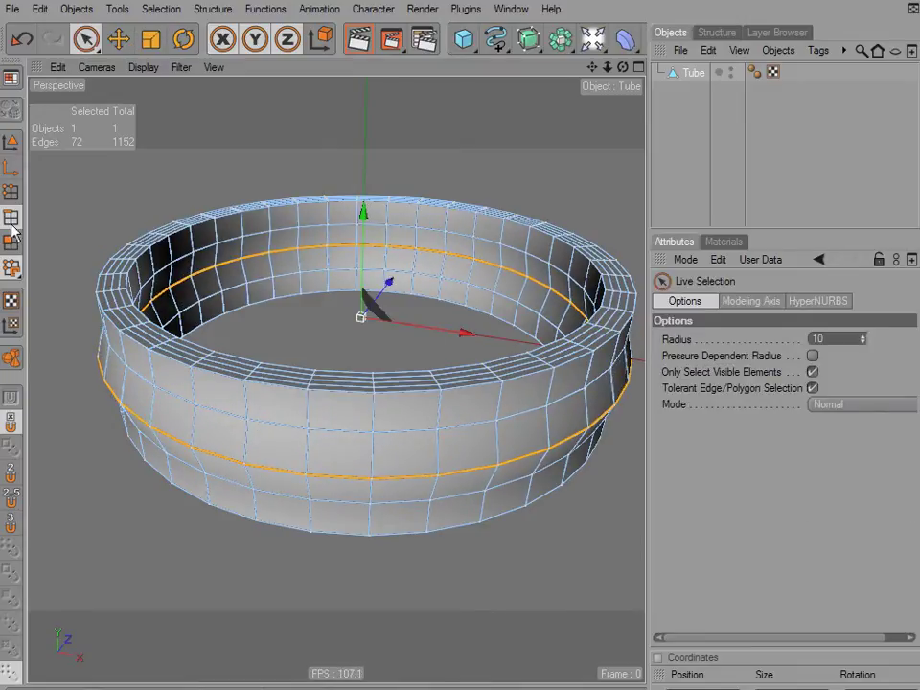
- Loop-select the edge loops directly above and below the middle one on both the inner and outer walls
key(u)
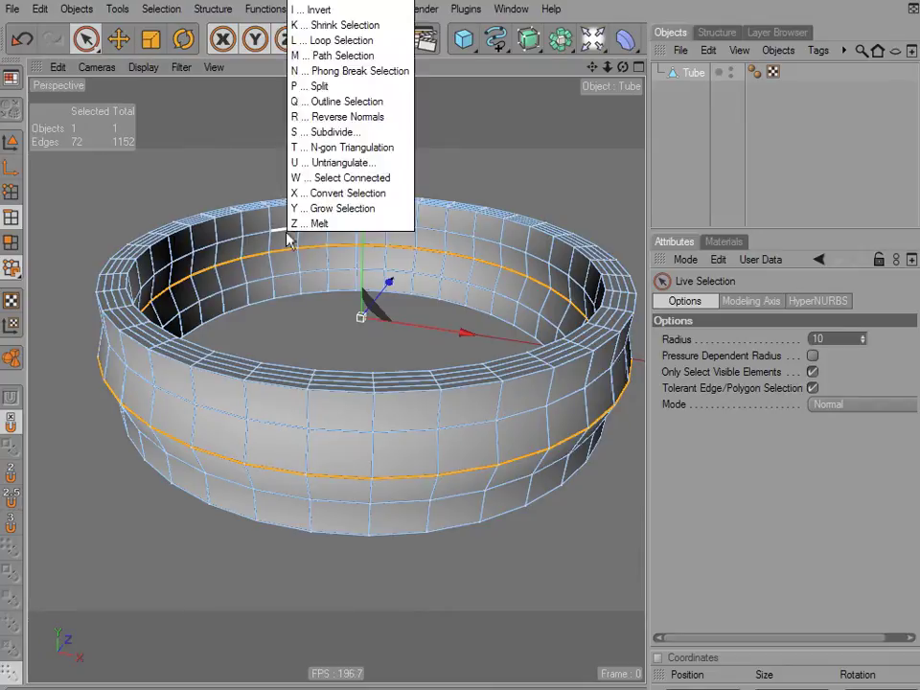
key(l)
click(288, 240)
shift+click(293, 282)
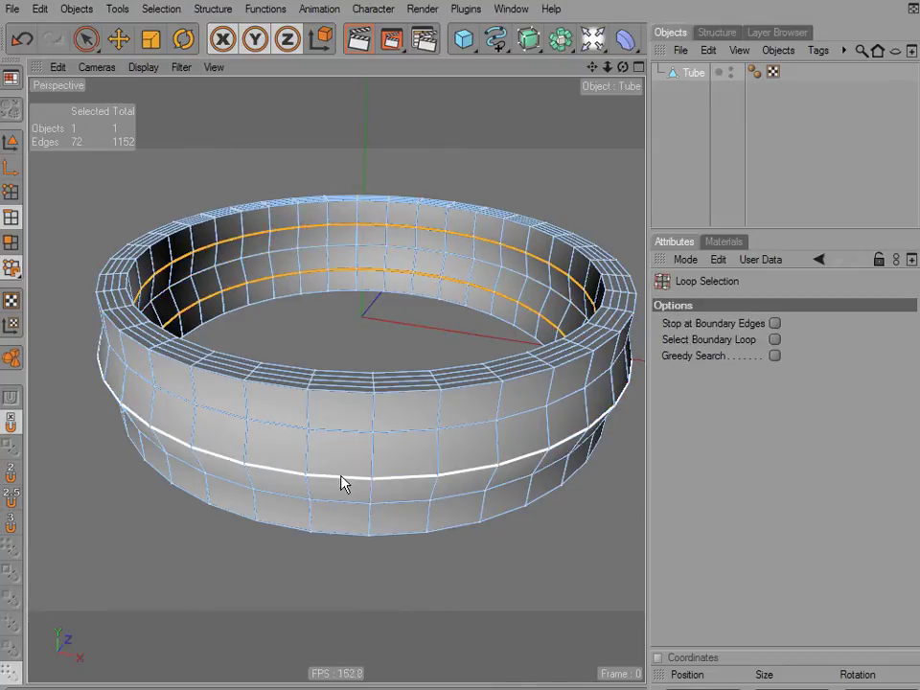
shift+click(345, 436)
shift+click(339, 501)
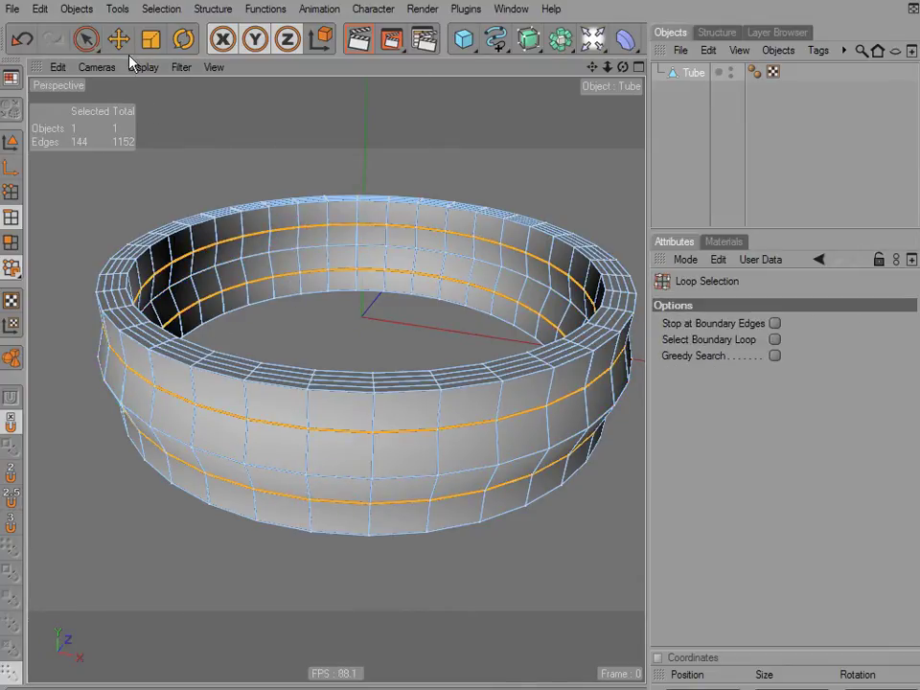
- Scale the four selected edge loops up slightly and uniformly to round the tube's wall profile
click(151, 39)
drag(362, 325, 366, 345)
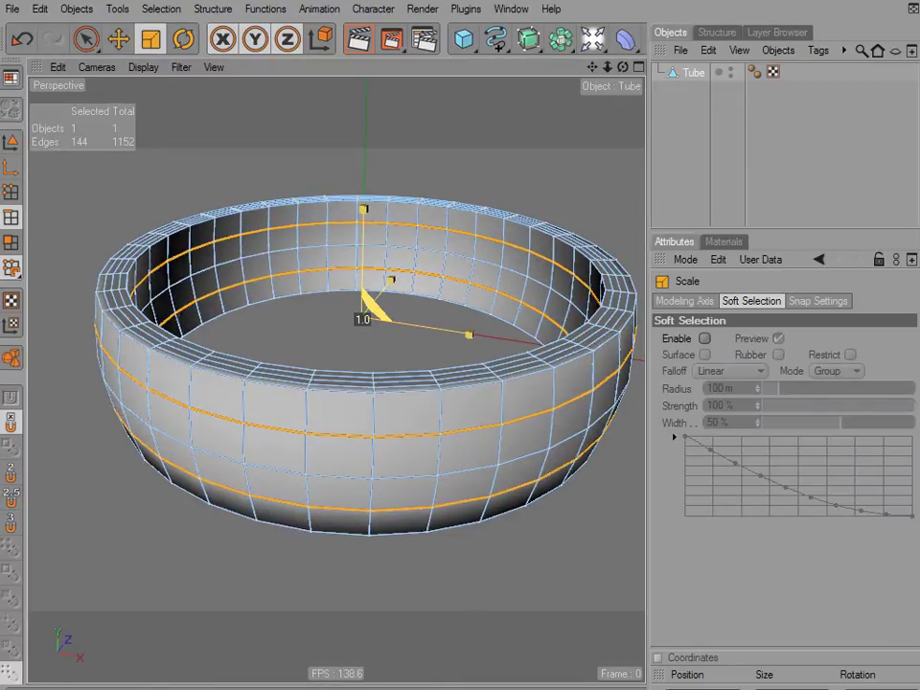
alt+drag(290, 395, 288, 305)
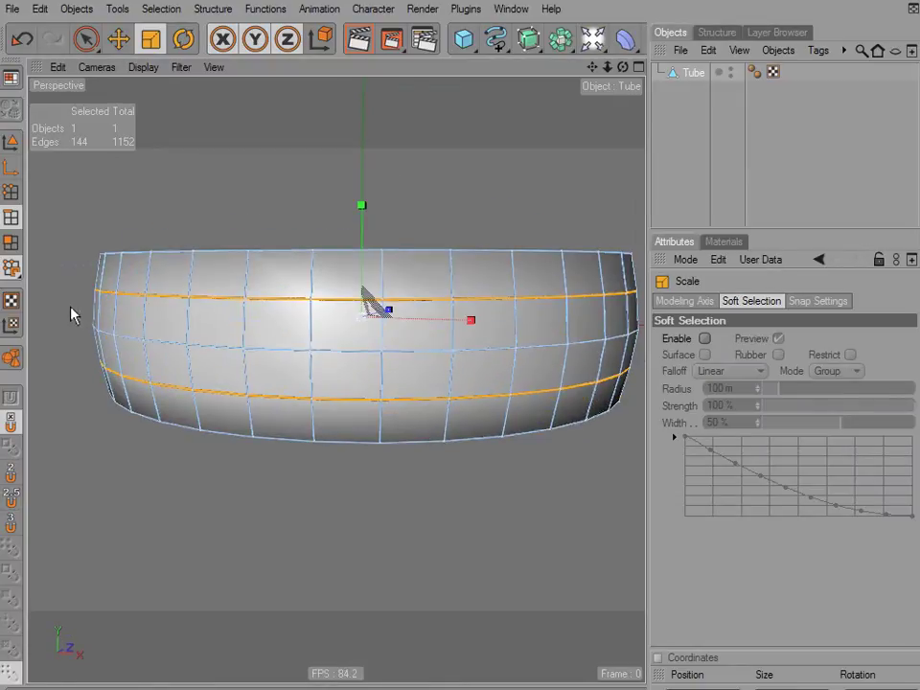
drag(358, 320, 365, 320)
alt+drag(271, 335, 276, 412)
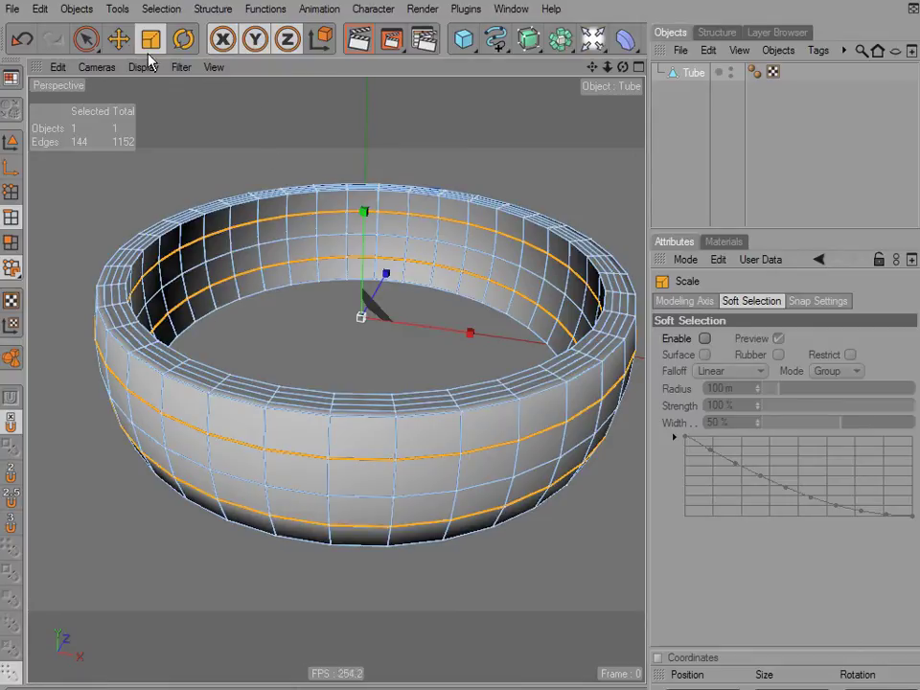
- Clear the selection and loop-select the middle edge loops on the tube's top and bottom rims
click(82, 40)
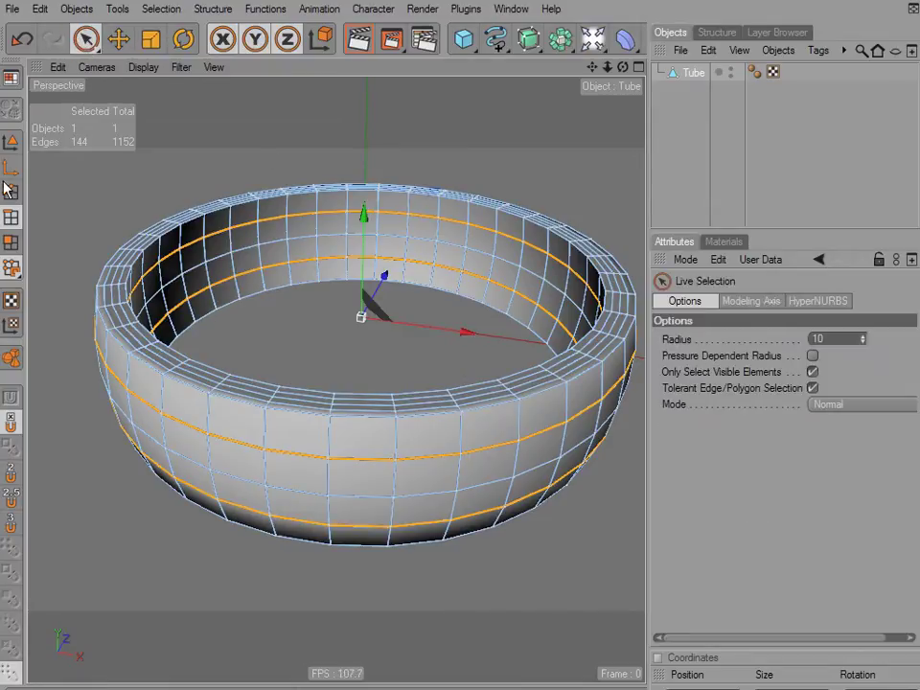
click(175, 185)
scroll(269, 291, up, 3)
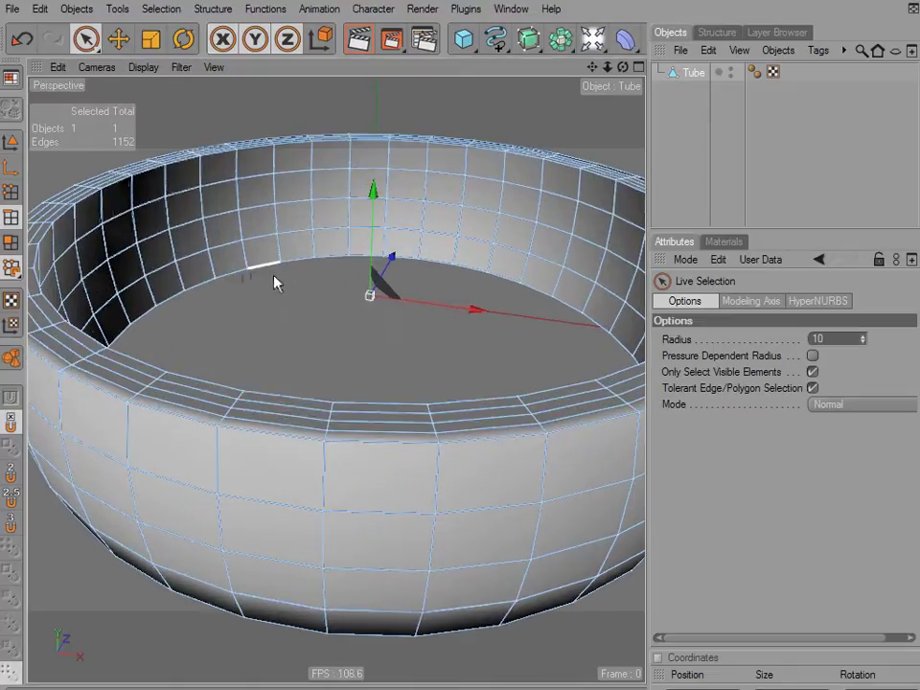
alt+drag(447, 339, 446, 414)
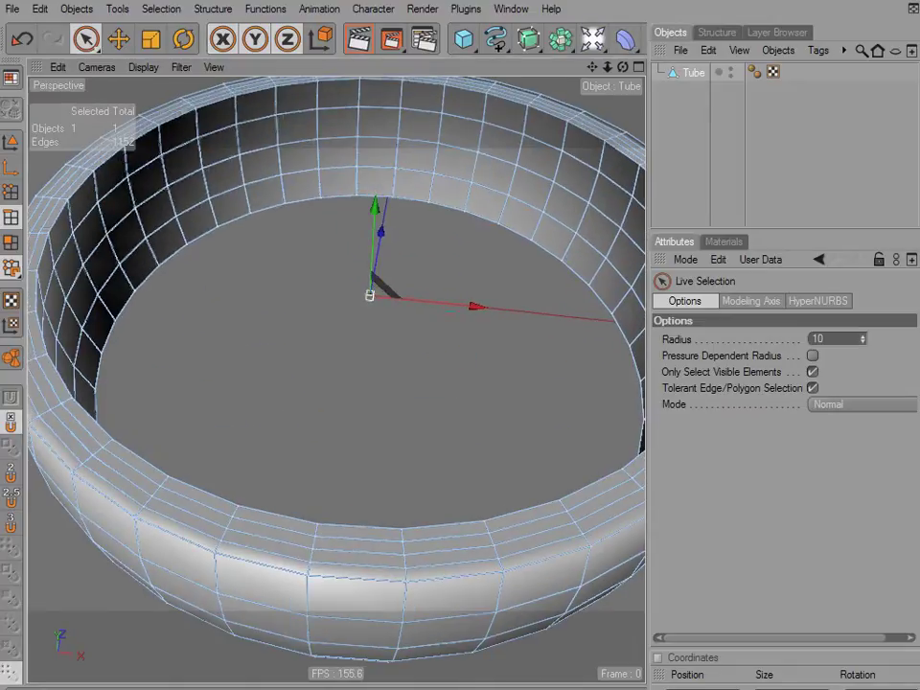
key(u)
key(l)
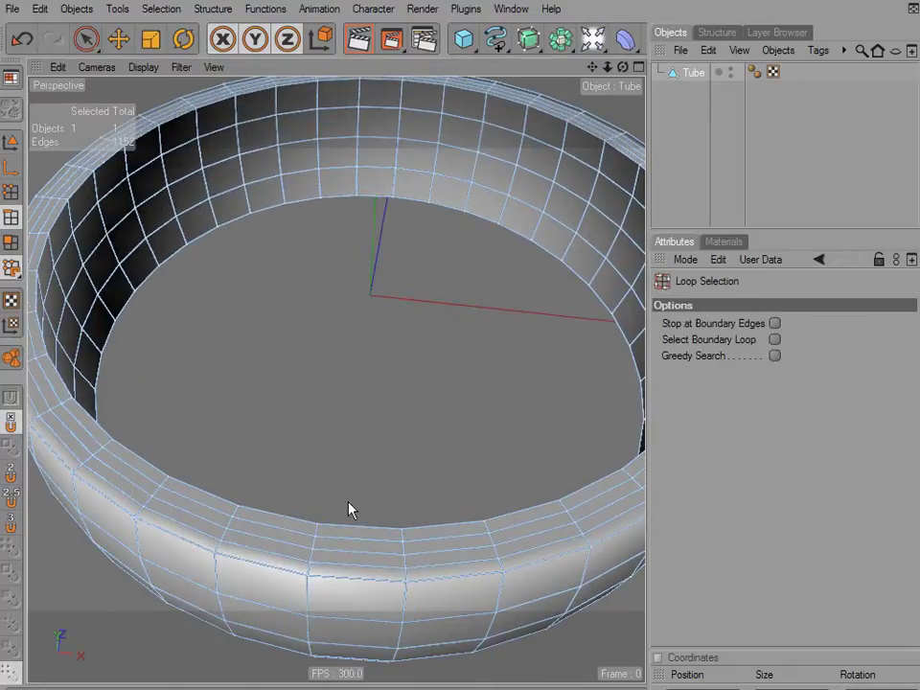
click(375, 564)
alt+drag(437, 614, 361, 497)
shift+click(289, 202)
alt+drag(290, 203, 334, 211)
- Scale the two middle rim loops up slightly along the Y axis so both rims bulge outward
key(t)
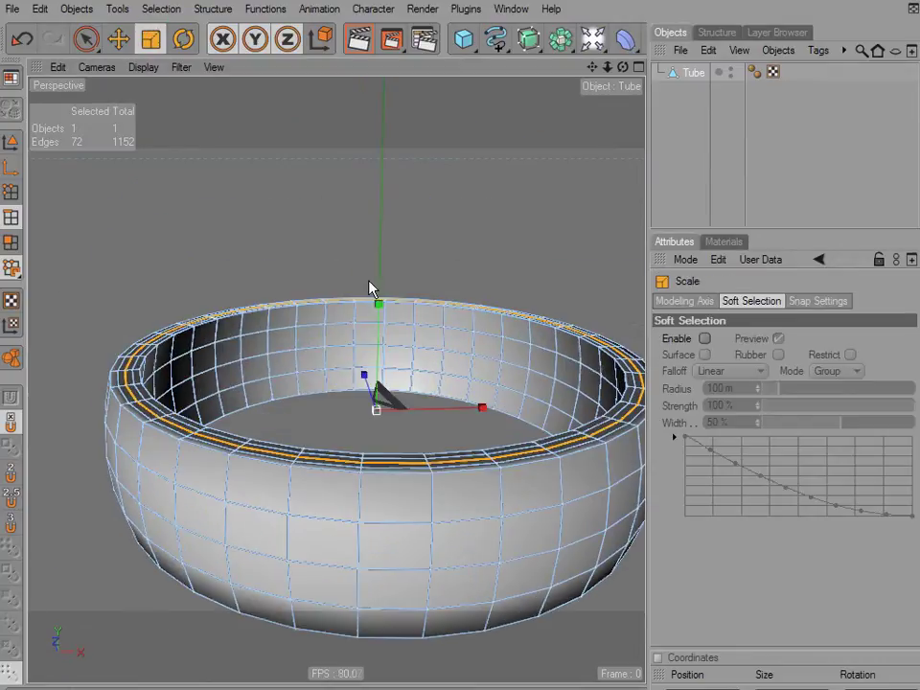
scroll(398, 312, up, 2)
mouse_move(398, 312)
mouse_down()
mouse_move(398, 299)
mouse_move(394, 313)
mouse_up()
alt+drag(380, 365, 219, 668)
alt+drag(284, 587, 288, 656)
alt+drag(283, 469, 314, 528)
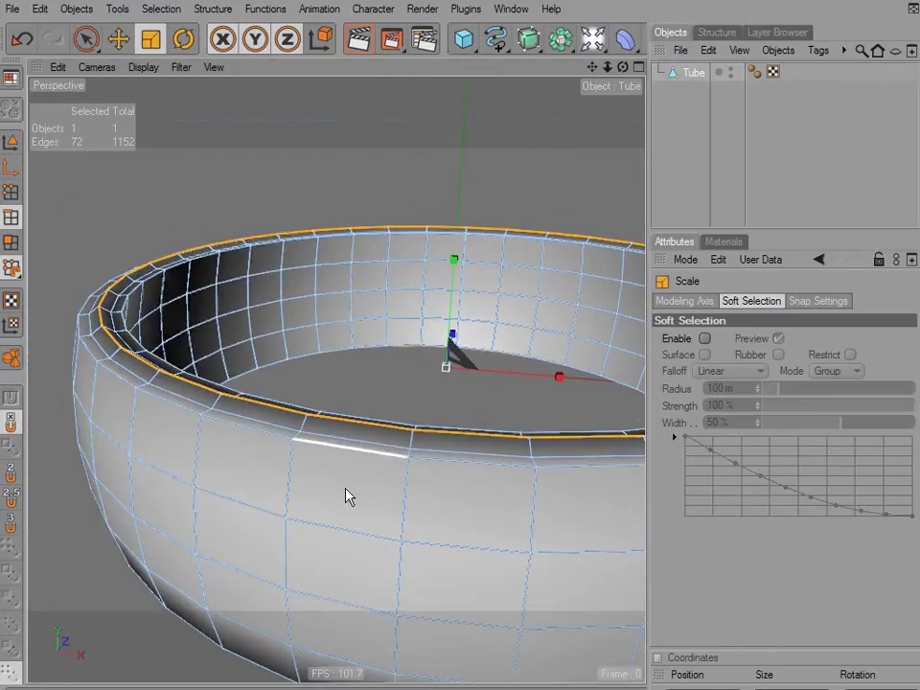
- Loop-select the edge loops on either side of the middle loop on both the top and bottom rims
click(91, 40)
alt+drag(136, 341, 136, 386)
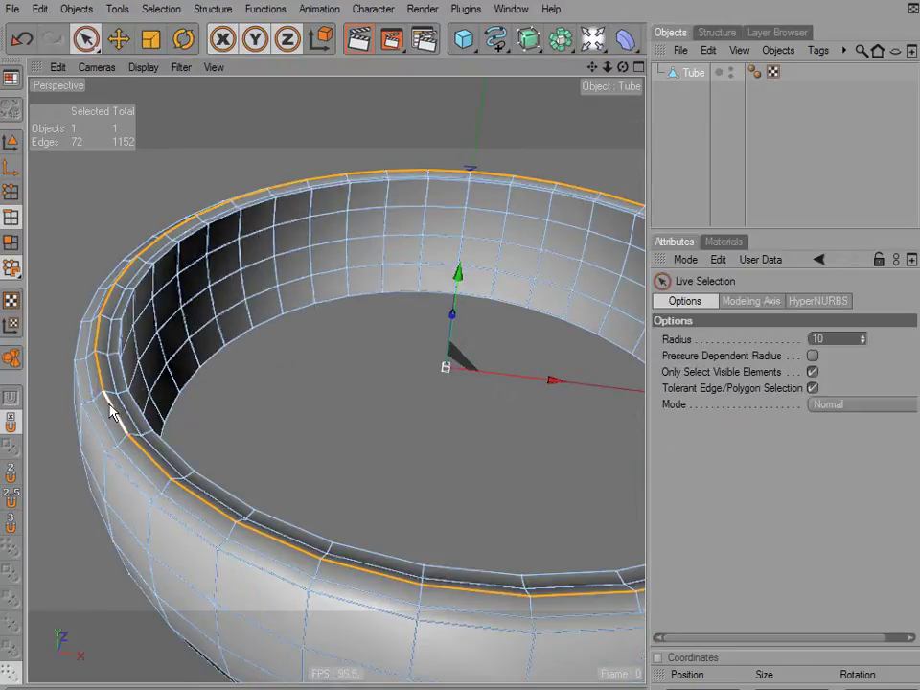
key(u)
key(l)
click(99, 419)
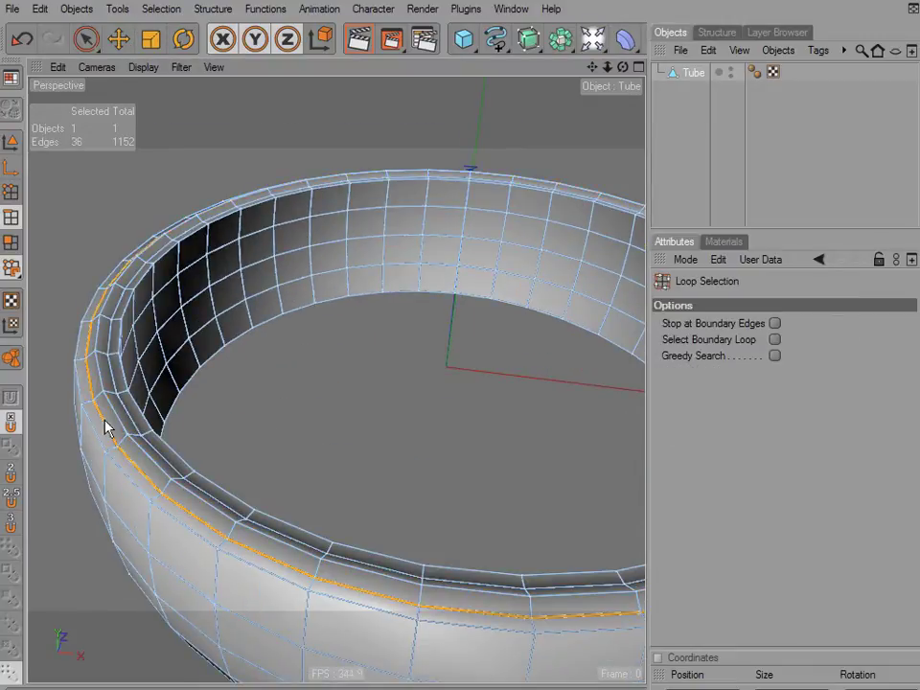
shift+click(134, 428)
alt+drag(252, 560, 200, 497)
shift+click(93, 185)
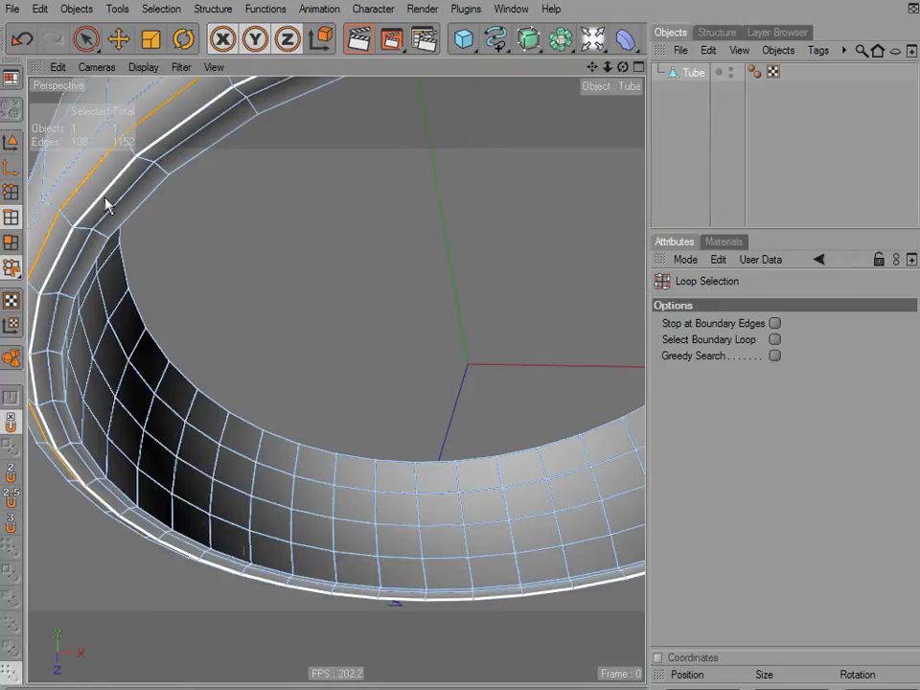
shift+click(117, 204)
alt+drag(327, 256, 333, 408)
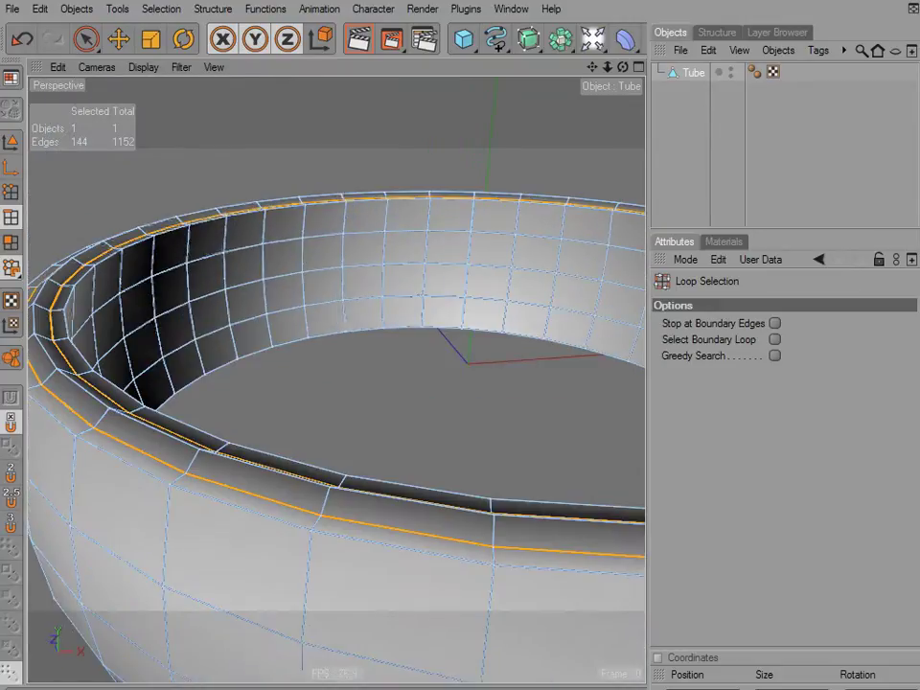
- Scale the four selected rim loops up slightly along the Y axis to round the rim profile
click(145, 42)
drag(478, 260, 445, 293)
alt+drag(325, 354, 327, 303)
alt+drag(446, 338, 441, 335)
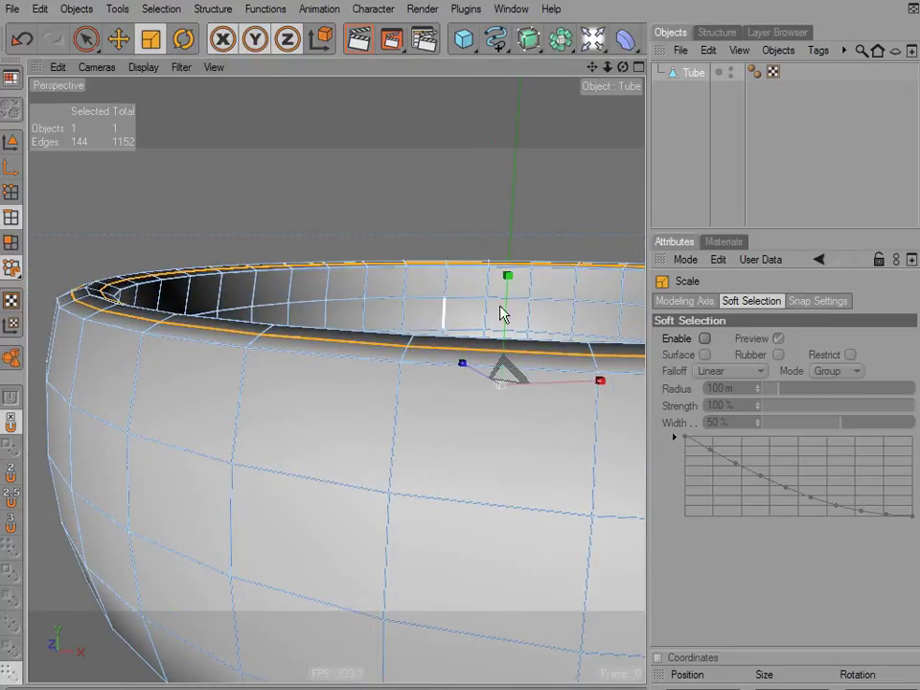
drag(507, 279, 506, 276)
- Clear the selection and loop-select the four outer and inner corner edge loops where the rims meet the walls
click(346, 212)
scroll(373, 259, down, 2)
mouse_move(374, 306)
alt+mouse_down()
mouse_move(370, 351)
mouse_move(372, 297)
alt+mouse_up()
key(u)
key(l)
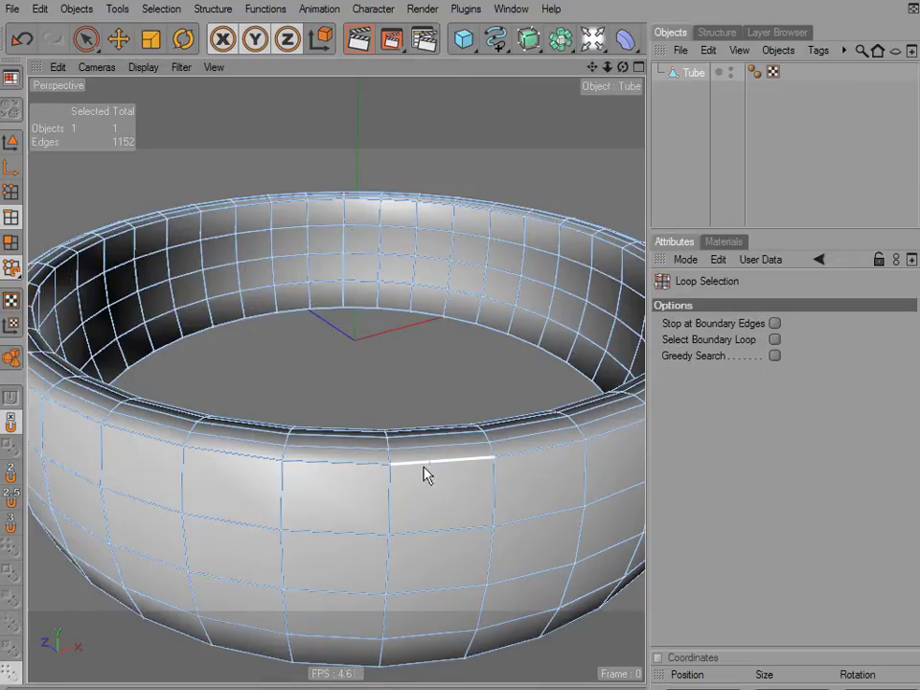
click(426, 474)
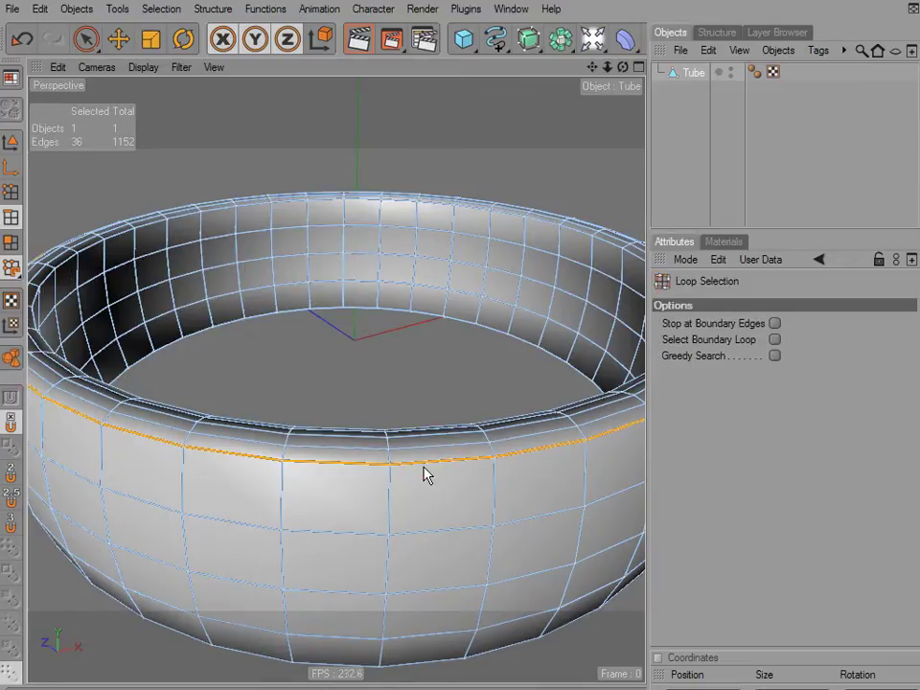
shift+click(431, 659)
alt+drag(232, 365, 168, 525)
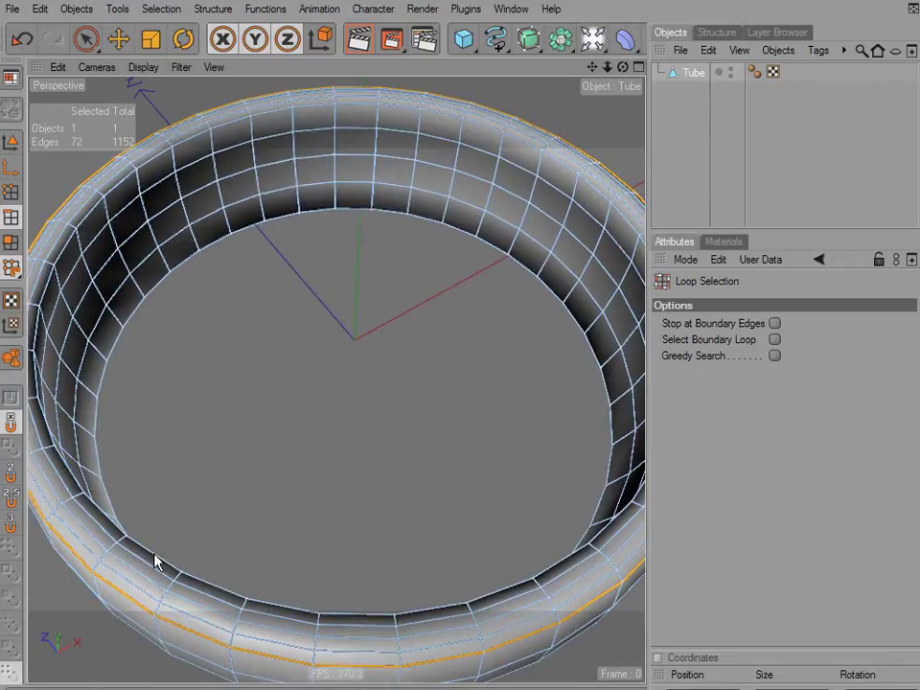
shift+click(154, 559)
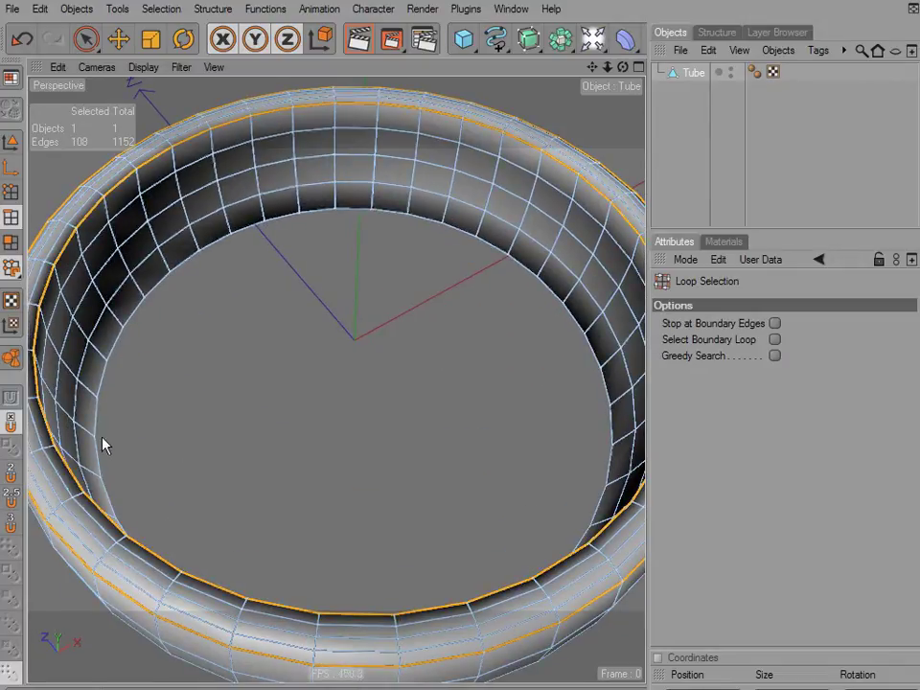
shift+click(105, 379)
- Bevel the four selected corner edge loops slightly and clear the edge selection
mouse_move(253, 420)
alt+mouse_down()
mouse_move(253, 326)
mouse_move(253, 460)
mouse_move(253, 421)
alt+mouse_up()
right_click(253, 419)
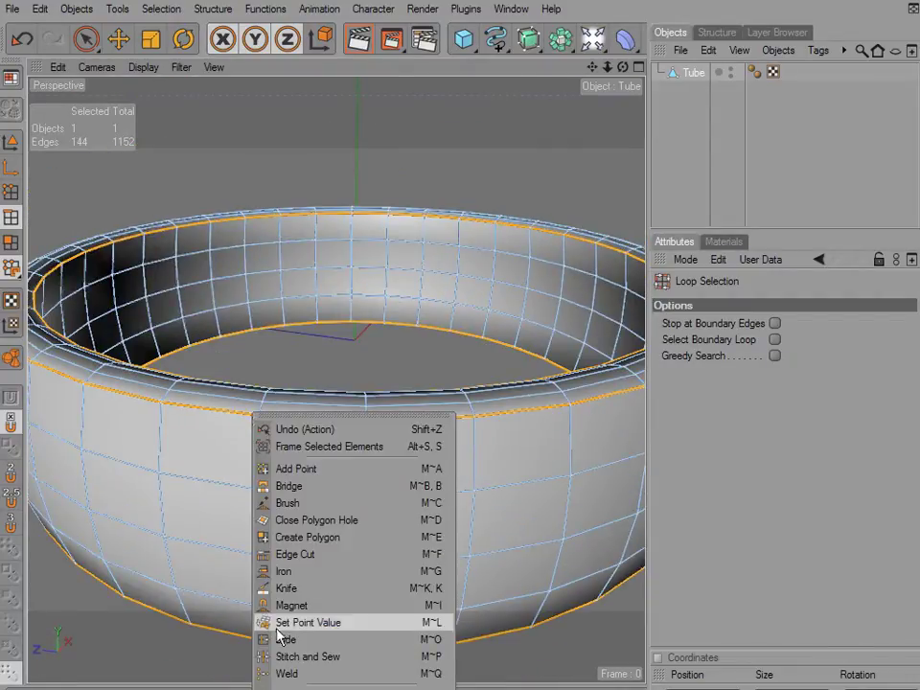
right_click(404, 115)
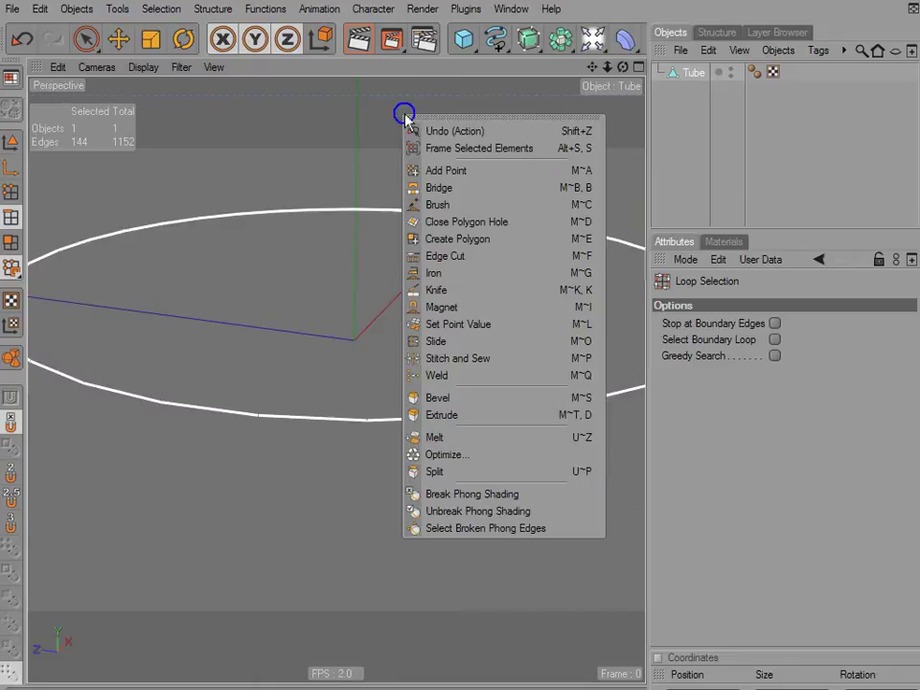
click(459, 403)
scroll(307, 345, up, 2)
mouse_move(262, 388)
mouse_down()
mouse_move(297, 388)
mouse_move(280, 389)
mouse_up()
alt+drag(450, 335, 529, 379)
click(77, 44)
scroll(267, 400, down, 4)
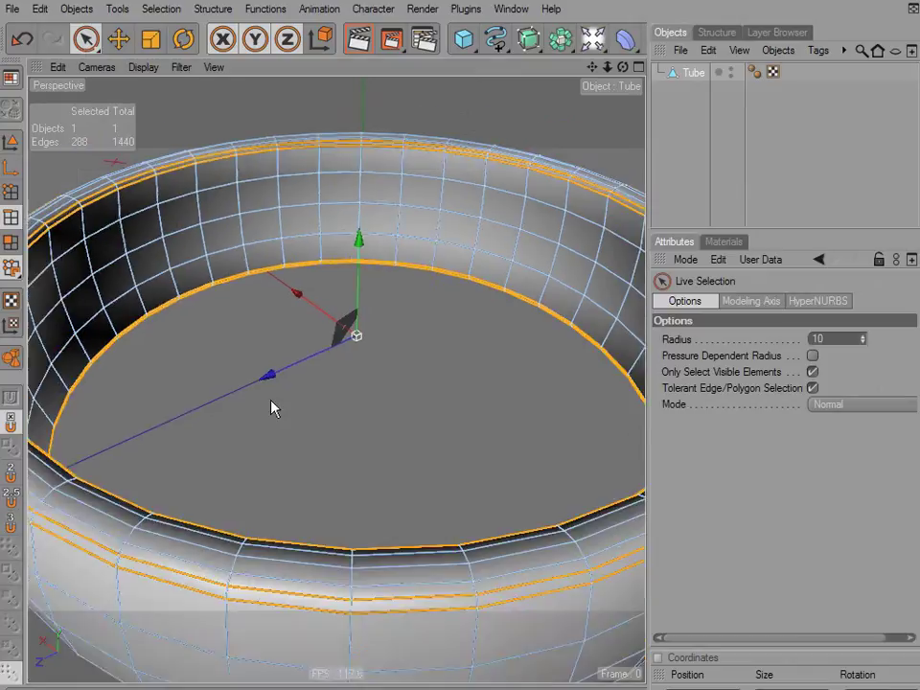
click(410, 391)
- Add a HyperNURBS object with the tube as its child to smooth the ring
mouse_move(389, 463)
alt+mouse_down()
mouse_move(390, 441)
mouse_move(392, 467)
mouse_move(395, 459)
alt+mouse_up()
scroll(398, 453, down, 3)
alt+middle_drag(421, 469, 446, 441)
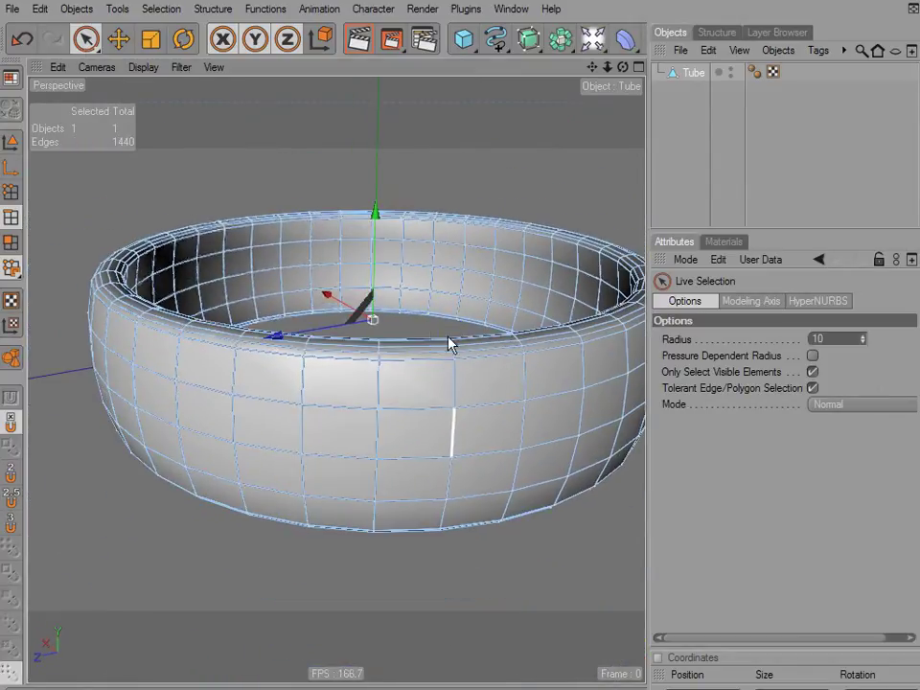
click(530, 40)
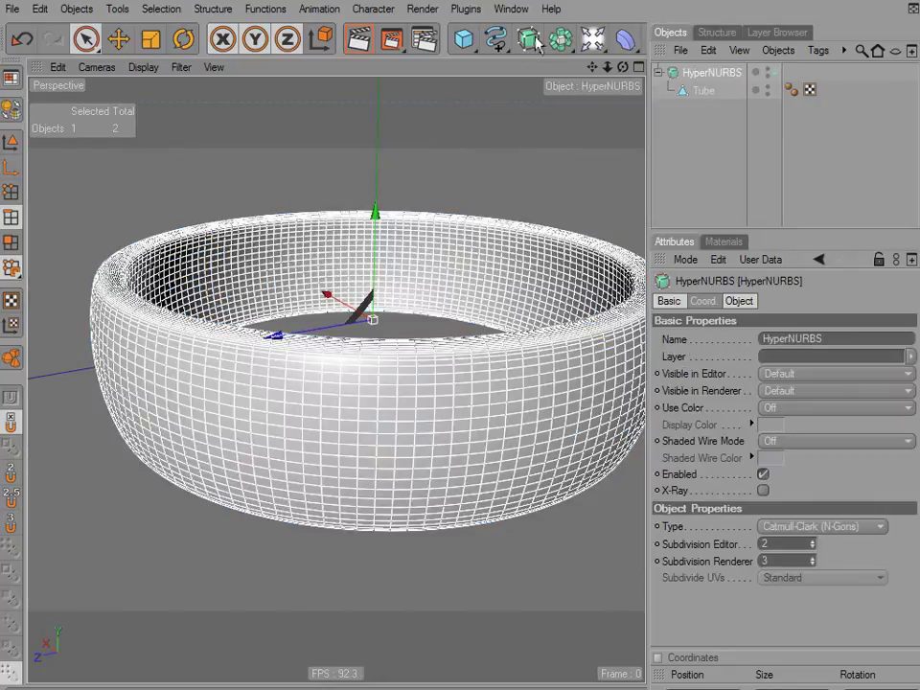
click(714, 137)
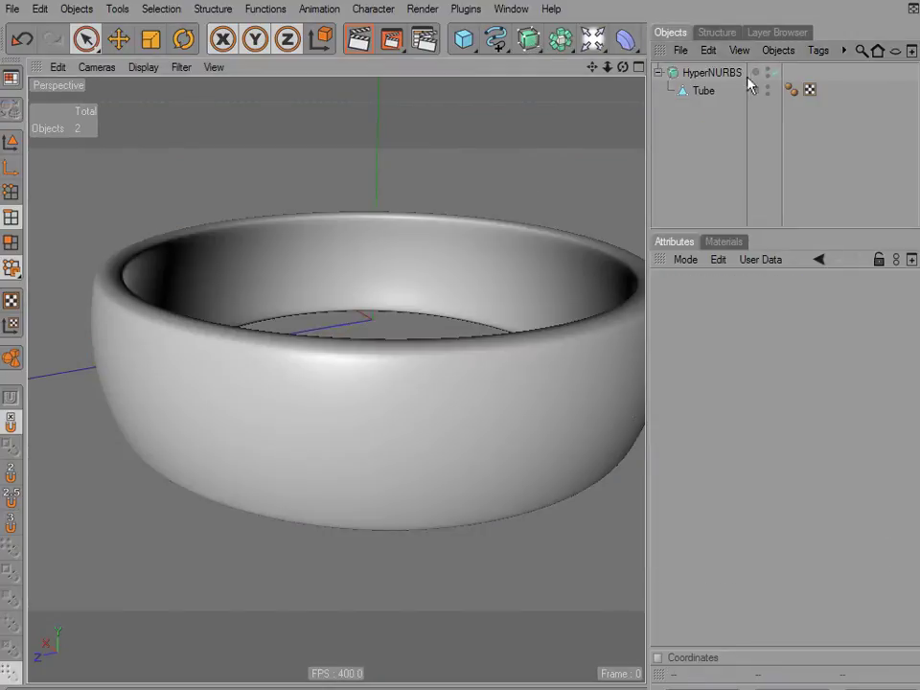
- Set the HyperNURBS editor and renderer subdivisions to 1 and check the smoothed ring
click(706, 72)
double_click(803, 546)
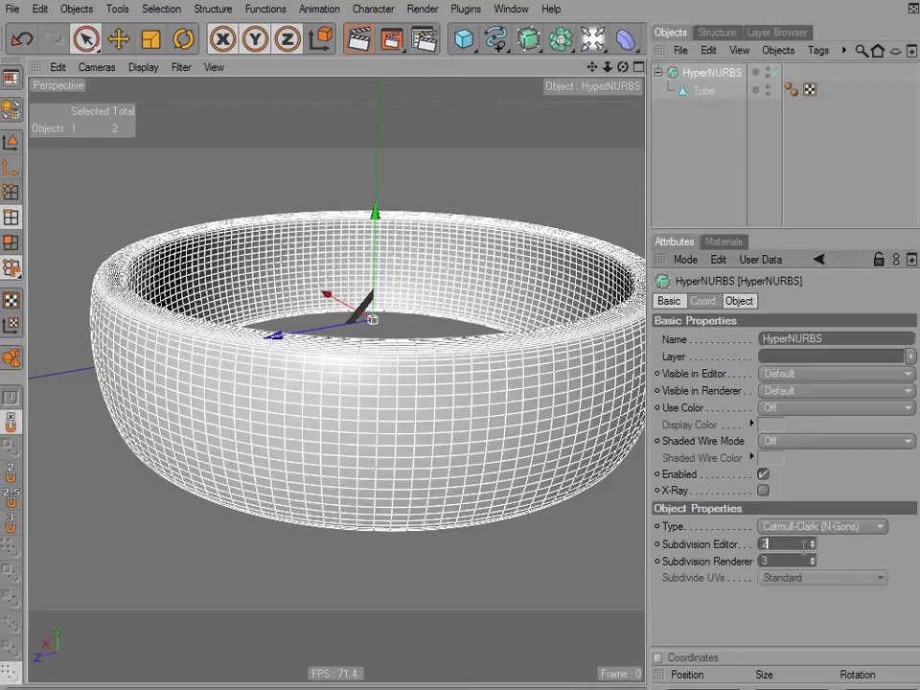
text(1)
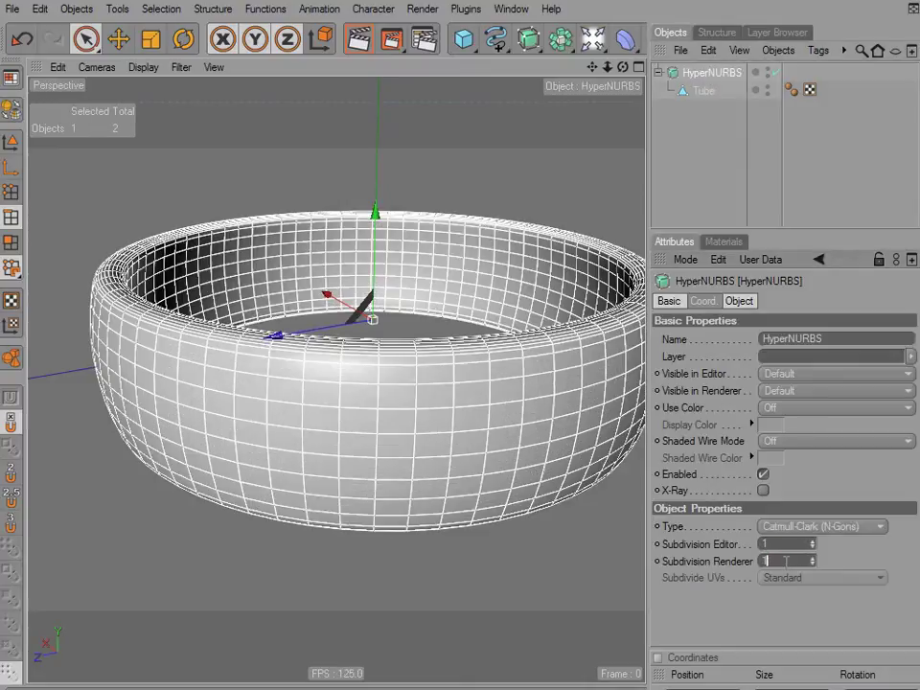
alt+middle_drag(444, 334, 402, 342)
alt+drag(566, 305, 565, 281)
click(670, 175)
alt+drag(446, 335, 446, 271)
alt+drag(492, 345, 489, 374)
alt+drag(493, 295, 496, 333)
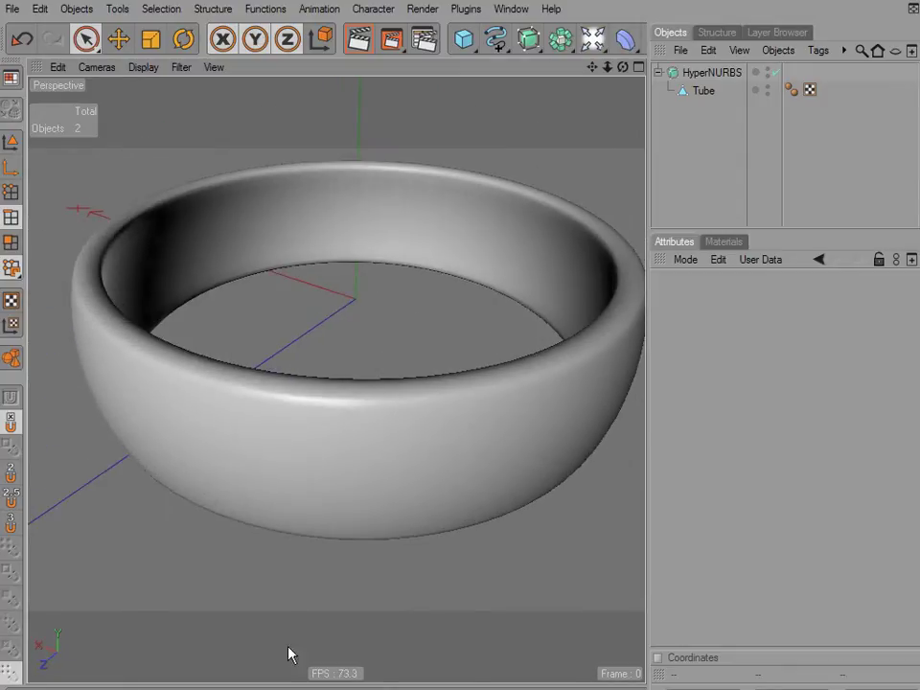
- Bake the HyperNURBS into a polygon object using Current State to Object
click(709, 75)
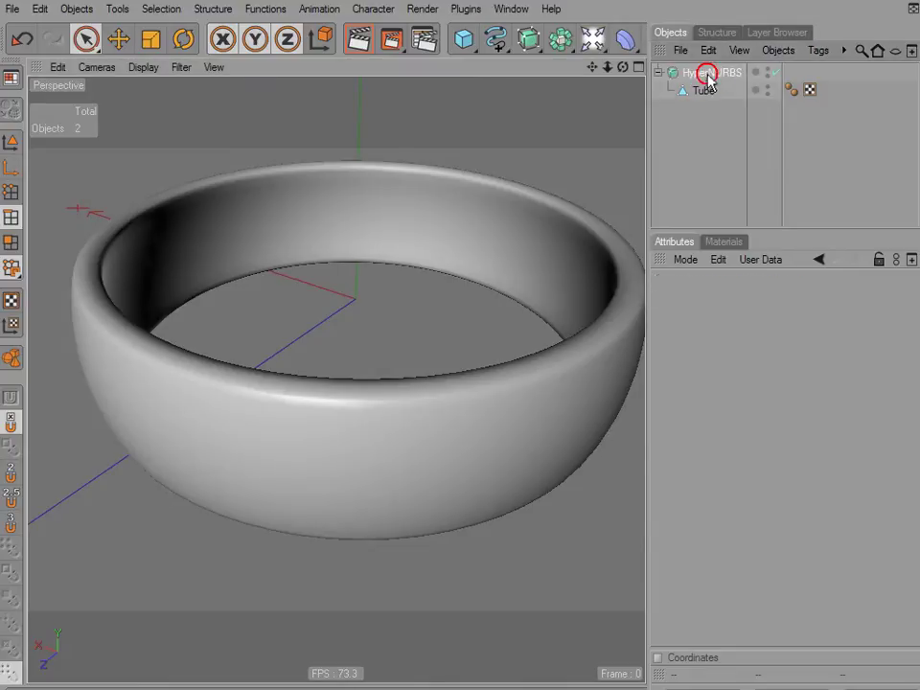
right_click(708, 74)
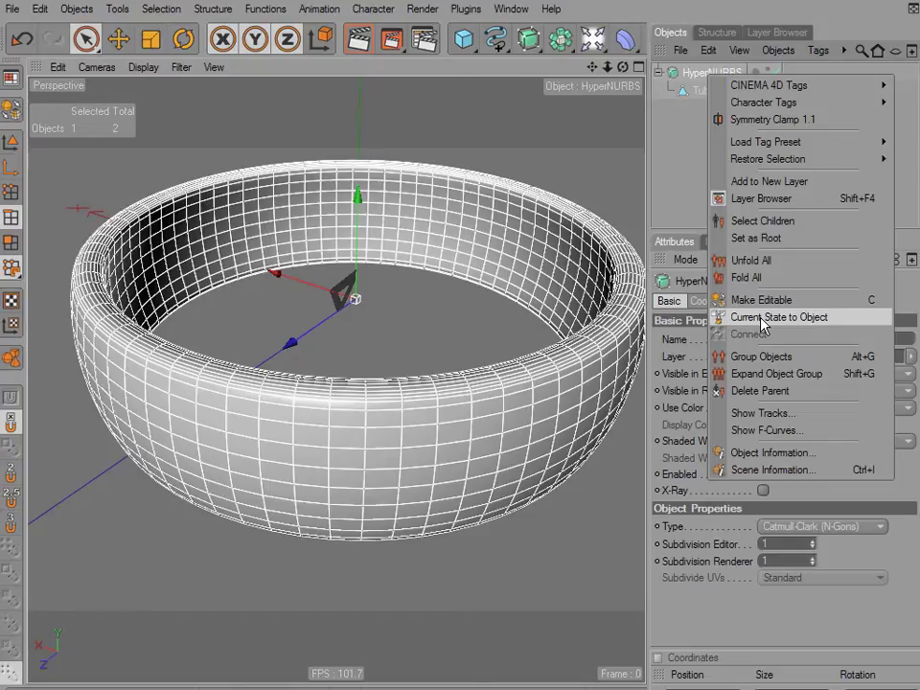
click(764, 318)
click(699, 181)
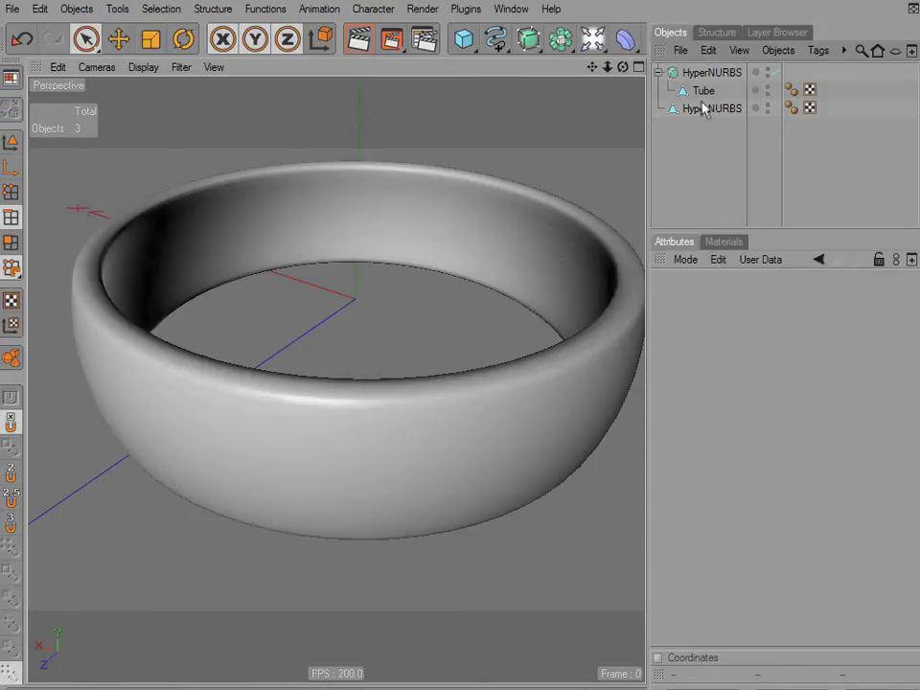
- Delete the original tube and the HyperNURBS generator, and select the remaining baked ring mesh
click(705, 90)
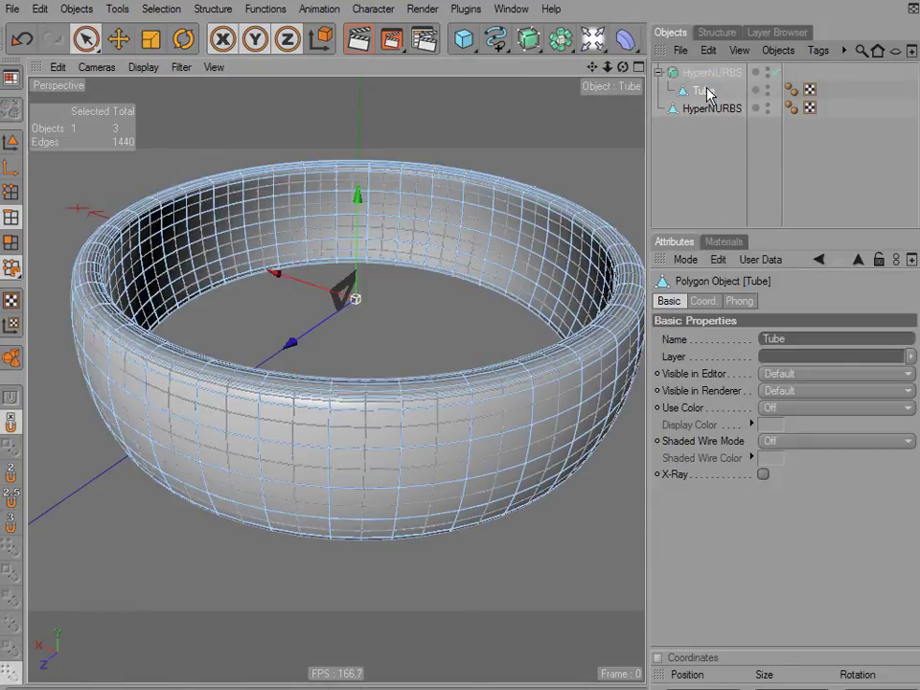
key(Delete)
click(708, 74)
key(Delete)
click(708, 75)
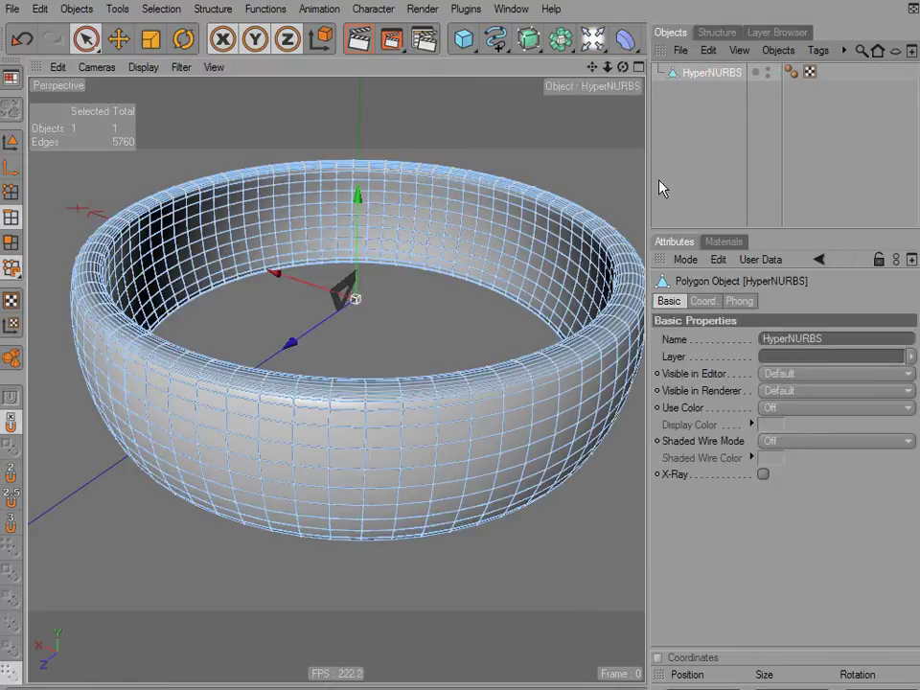
- Loop-select the two middle polygon rows around the ring's outer wall in polygon mode
alt+drag(395, 520, 448, 339)
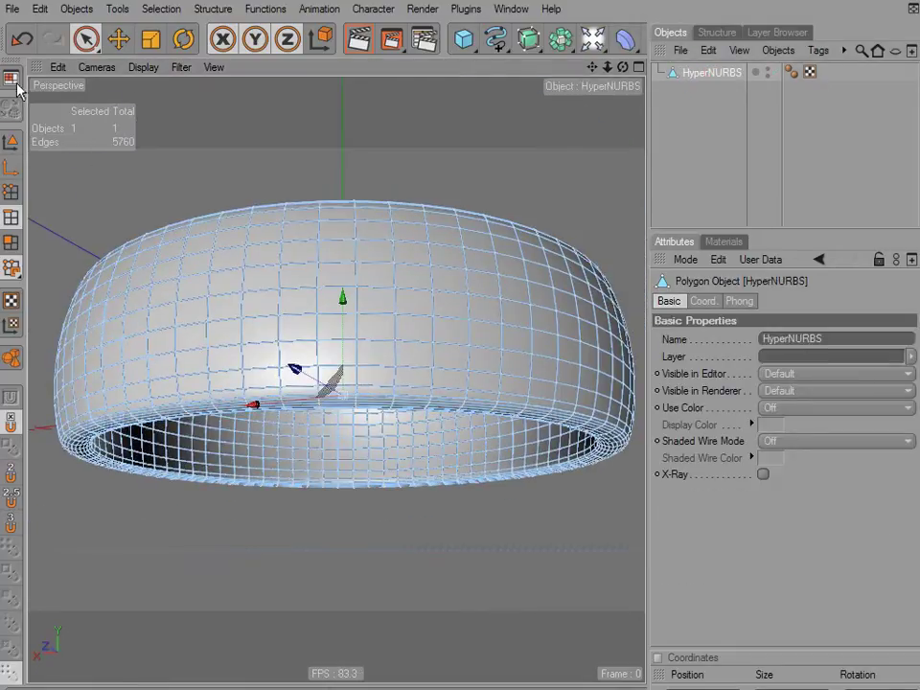
alt+drag(228, 271, 224, 192)
alt+drag(222, 336, 248, 337)
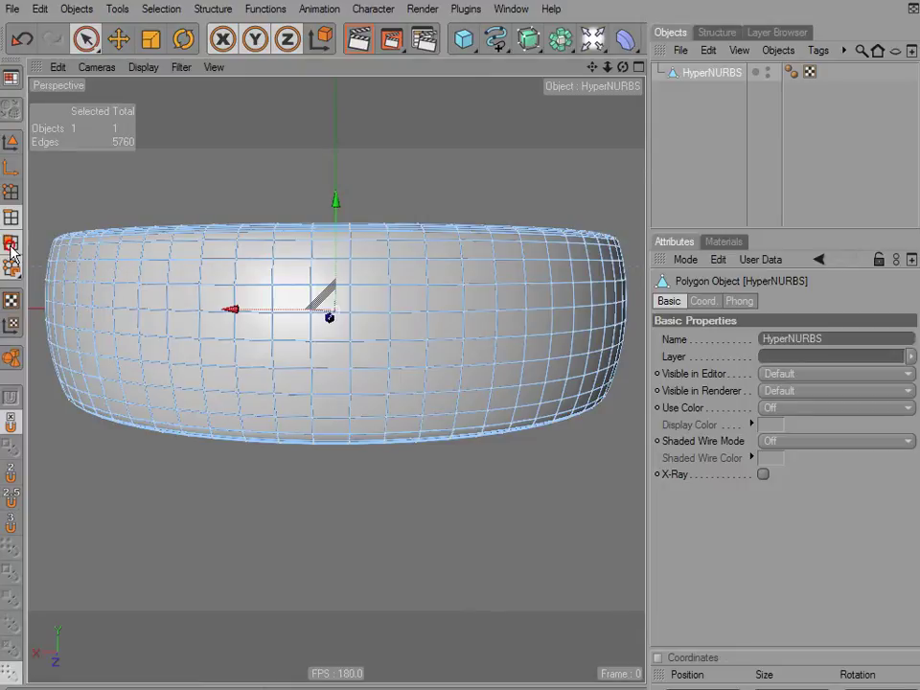
click(10, 190)
click(85, 39)
key(u)
key(l)
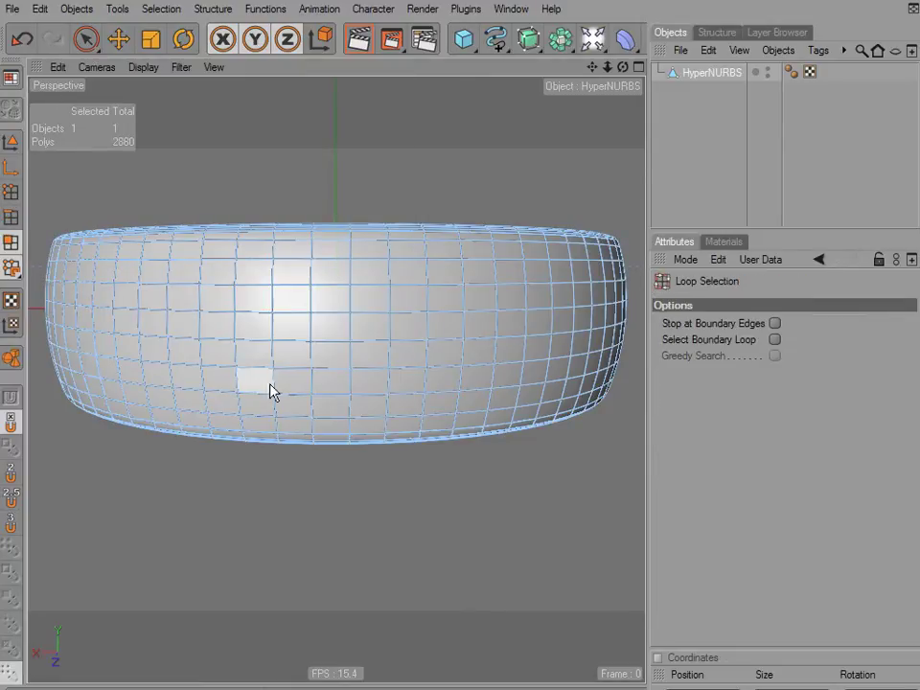
click(460, 350)
shift+click(464, 345)
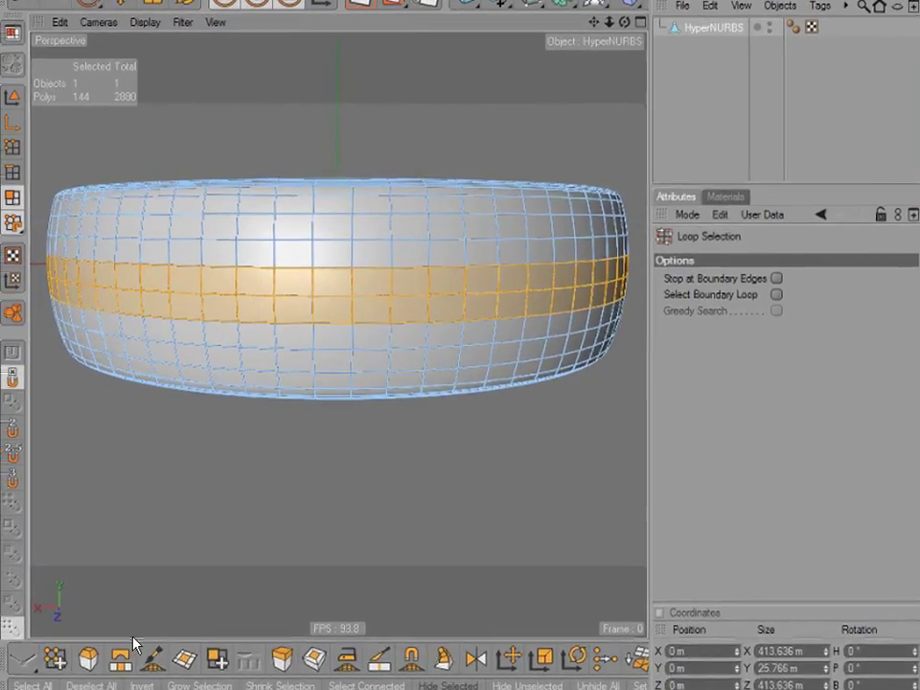
- Grow the polygon selection three times to cover the wide band of the ring's outer wall
click(185, 686)
click(185, 685)
click(185, 685)
mouse_move(233, 479)
alt+mouse_down()
mouse_move(447, 332)
mouse_move(236, 479)
alt+mouse_up()
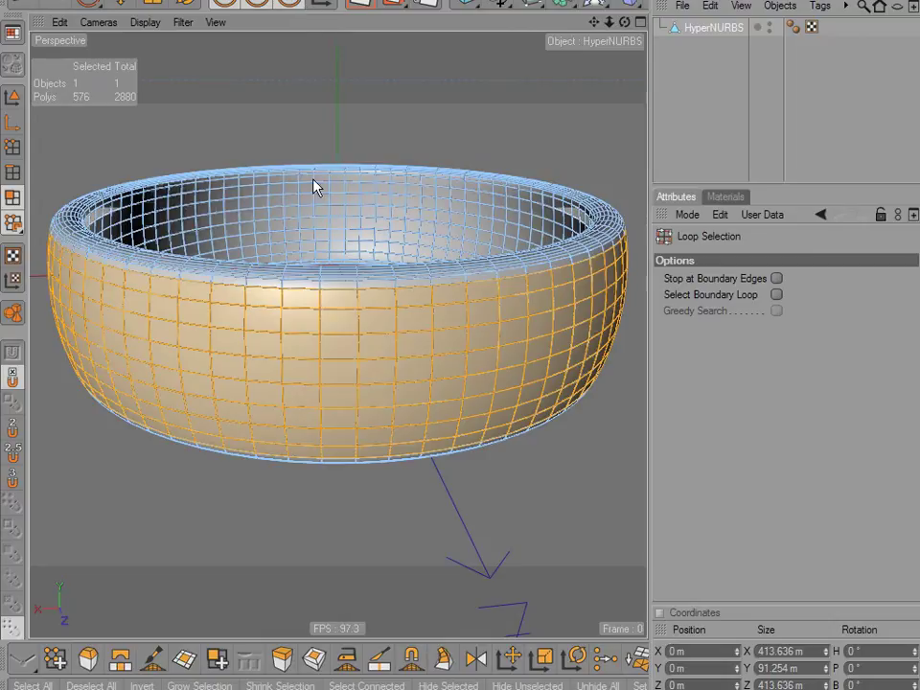
scroll(316, 230, up, 2)
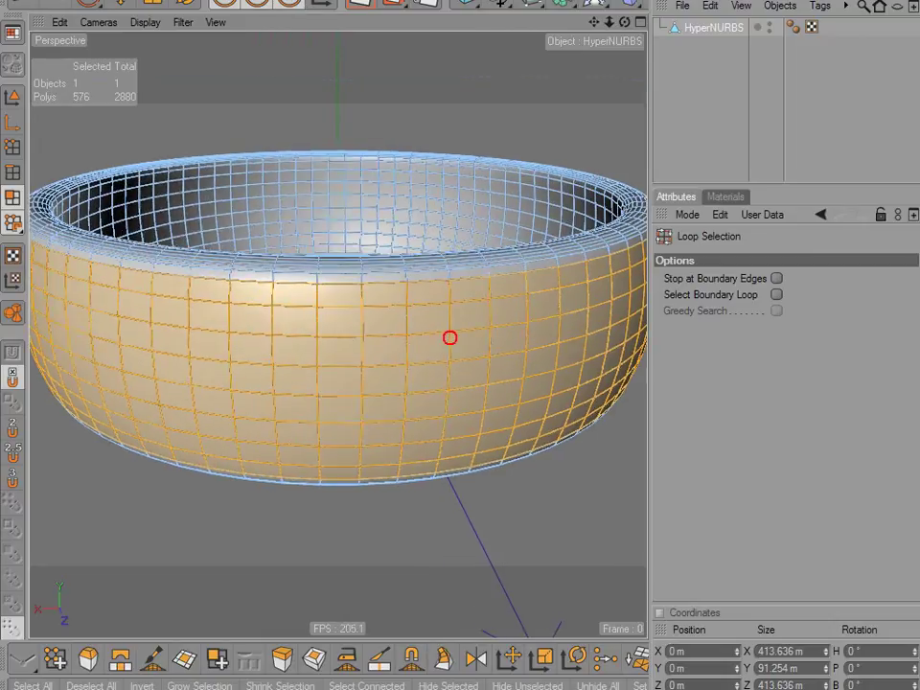
alt+drag(315, 222, 320, 226)
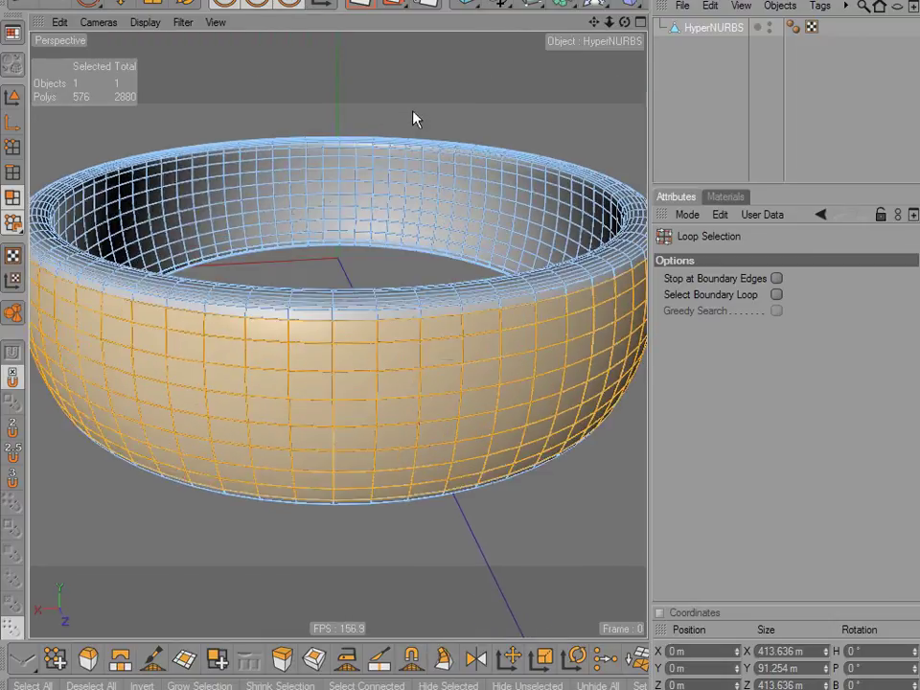
click(99, 8)
click(460, 118)
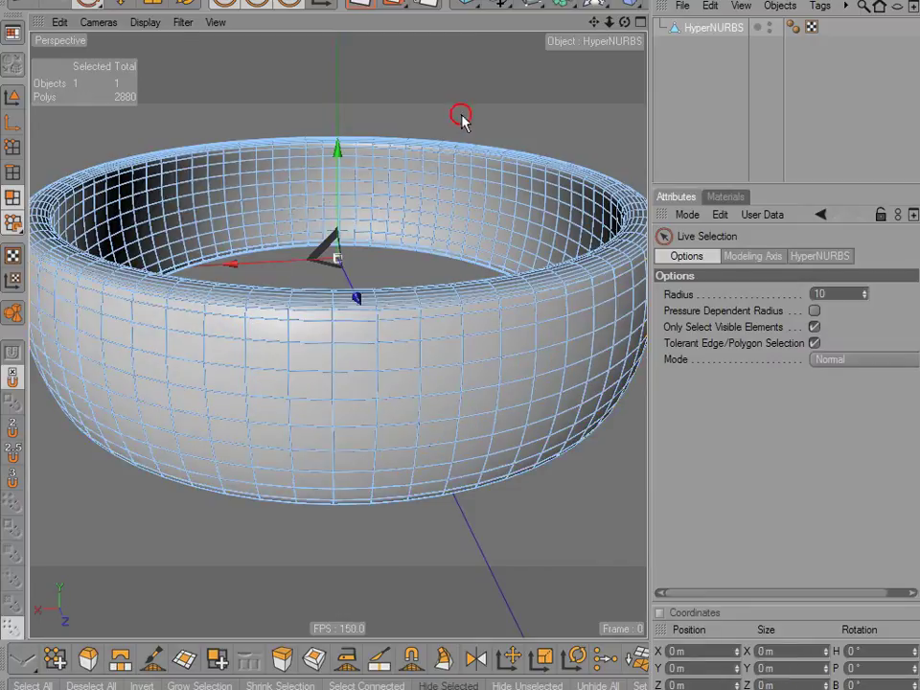
key(u)
key(l)
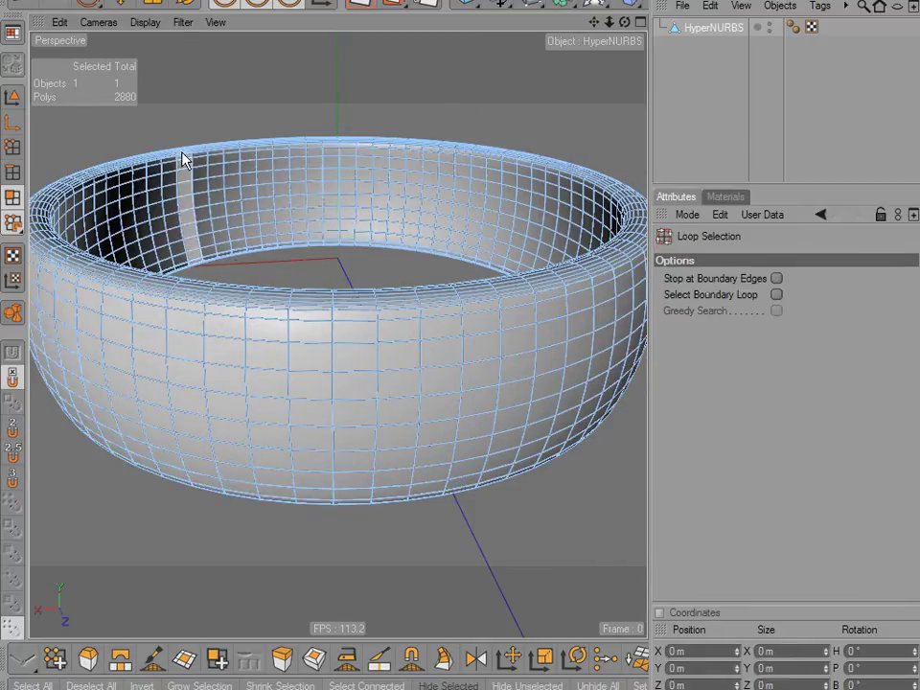
click(404, 211)
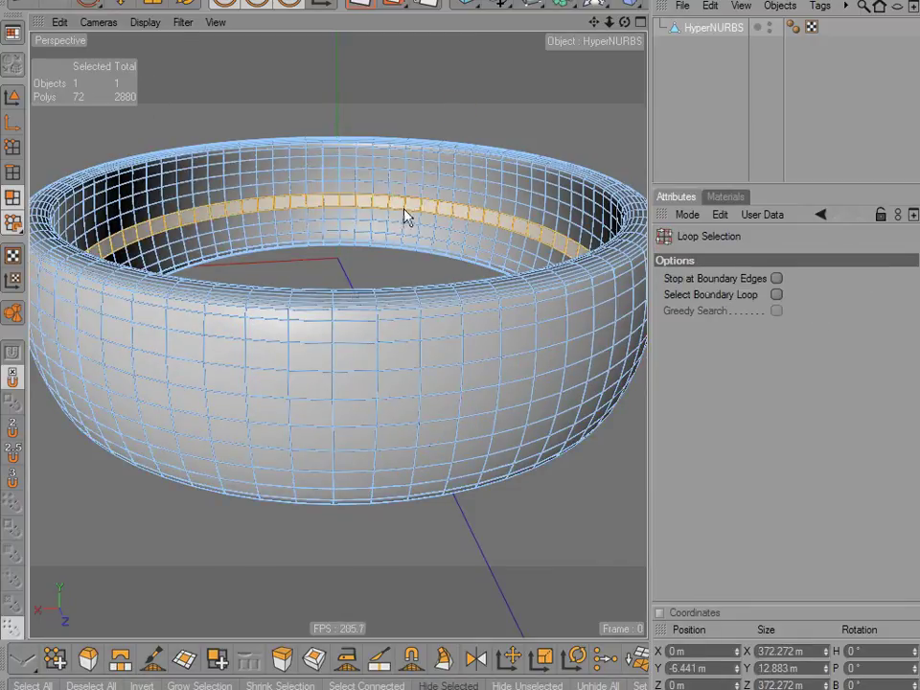
shift+click(456, 411)
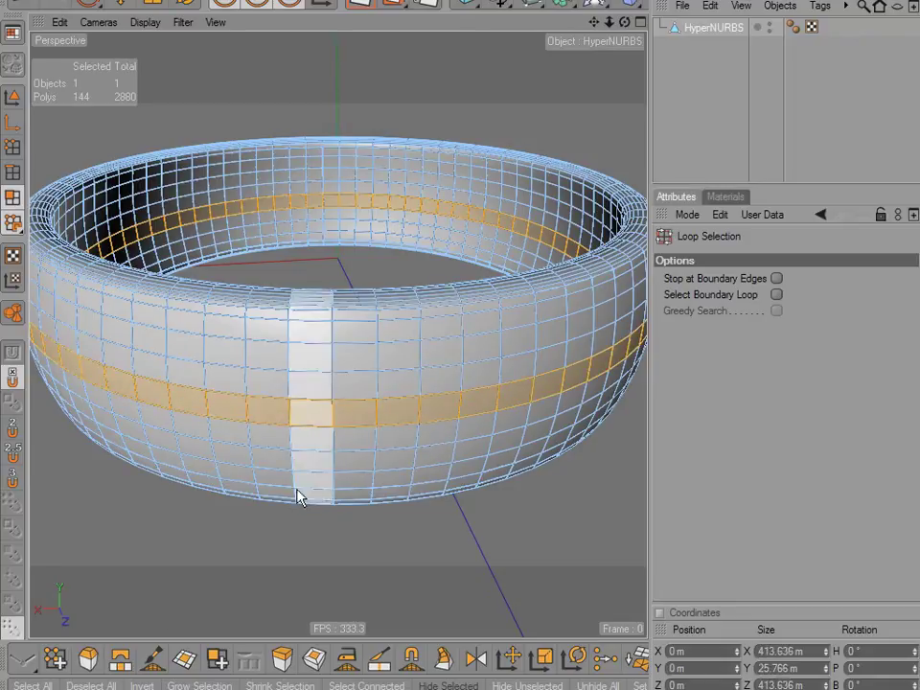
click(186, 686)
click(186, 686)
click(189, 686)
alt+drag(442, 328, 333, 240)
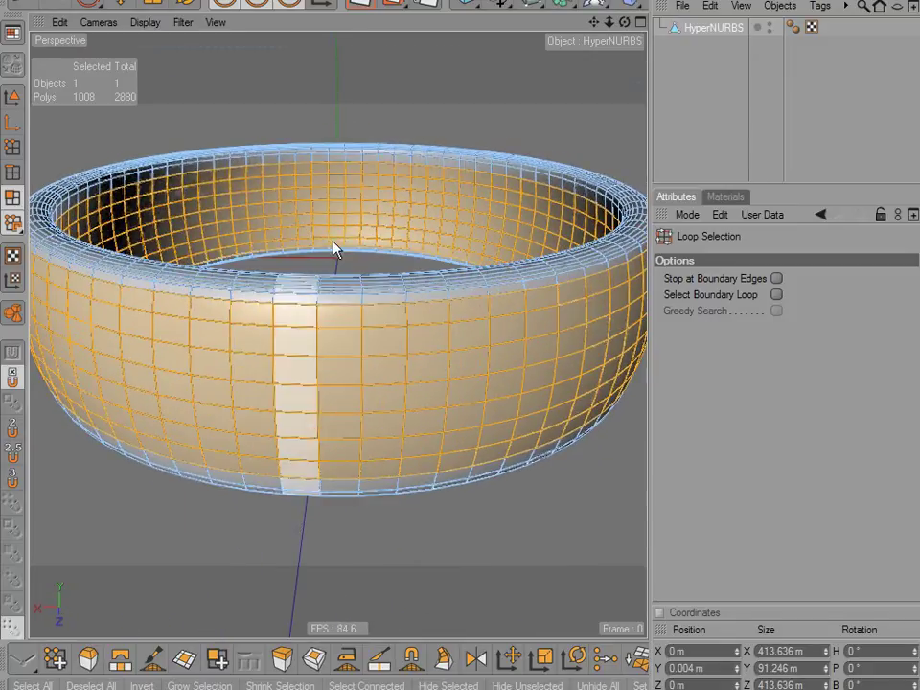
- Loop-select a middle polygon row on both the inner and outer walls and grow the selection across both walls
click(447, 86)
alt+drag(448, 86, 307, 188)
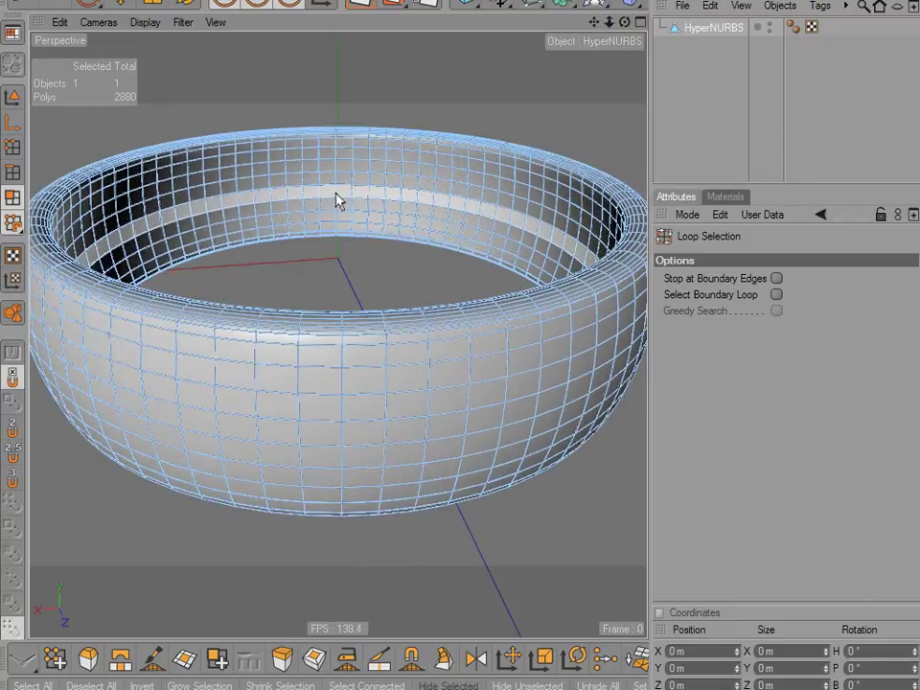
click(339, 196)
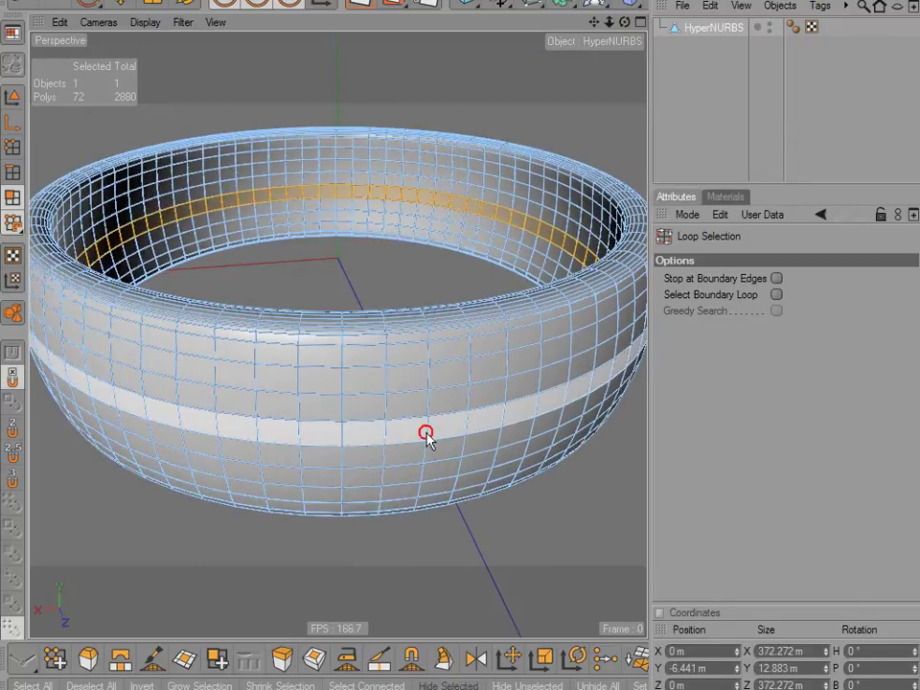
shift+click(427, 437)
click(212, 684)
click(212, 685)
- Add one more polygon loop on the inner wall and one on the outer wall to the selection
shift+click(359, 205)
alt+drag(260, 550, 424, 260)
shift+click(458, 320)
alt+drag(451, 335, 448, 422)
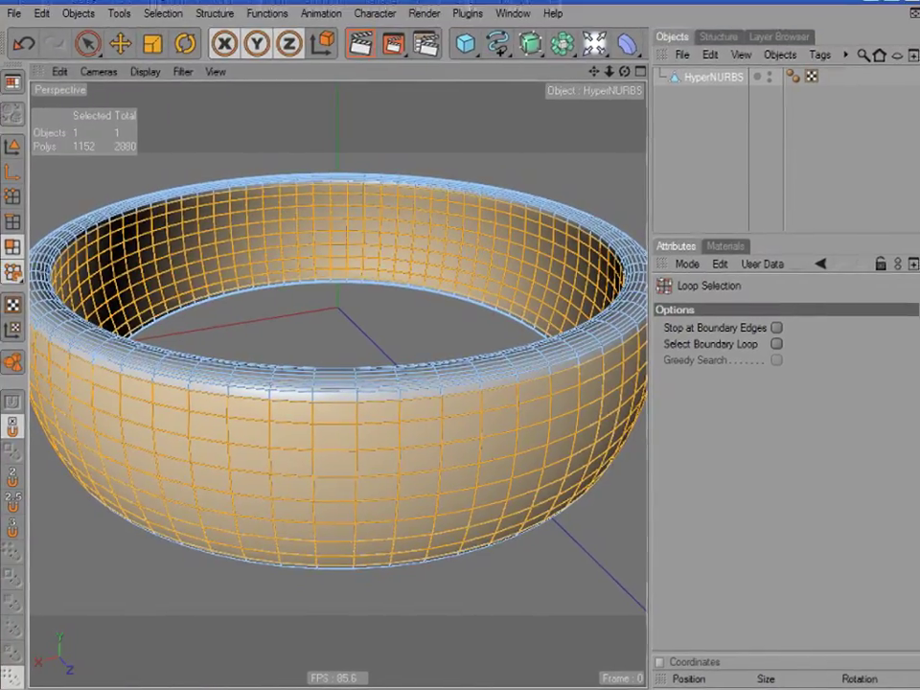
- Store the wall polygons with Set Selection, clear the active polygon selection, and activate Live Selection
click(163, 13)
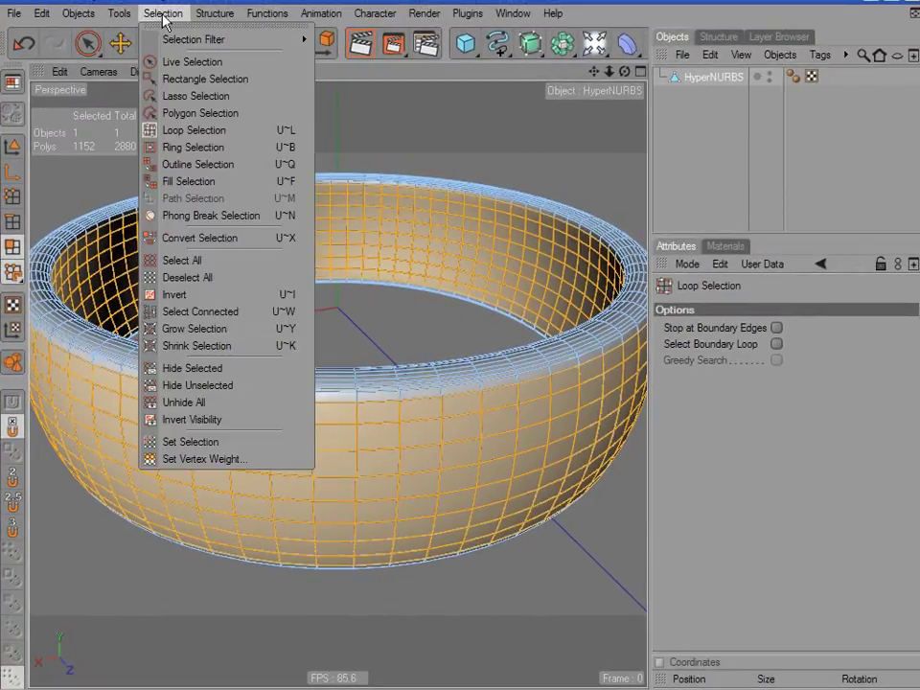
click(179, 448)
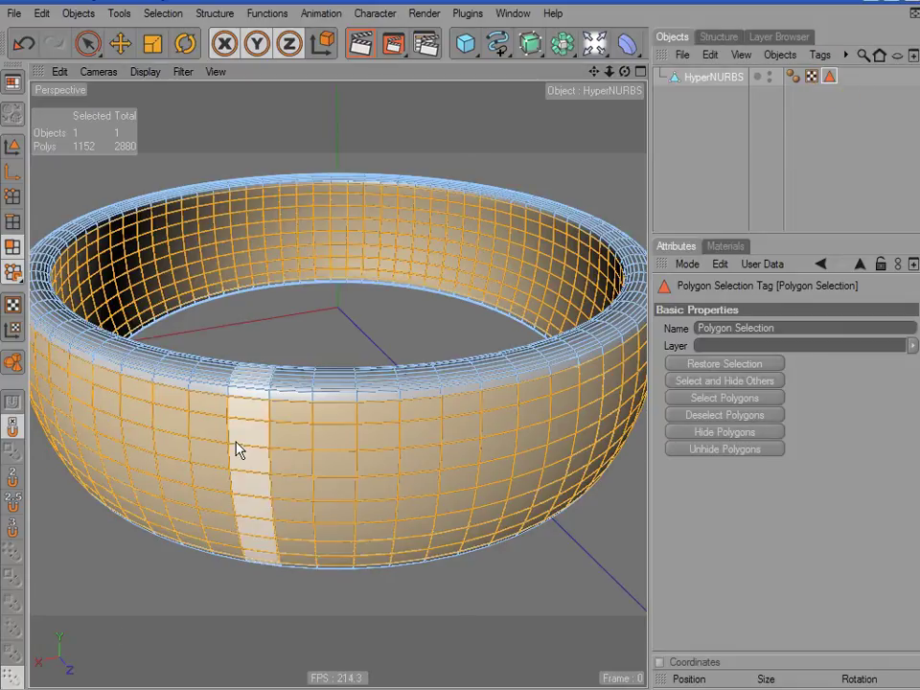
click(187, 162)
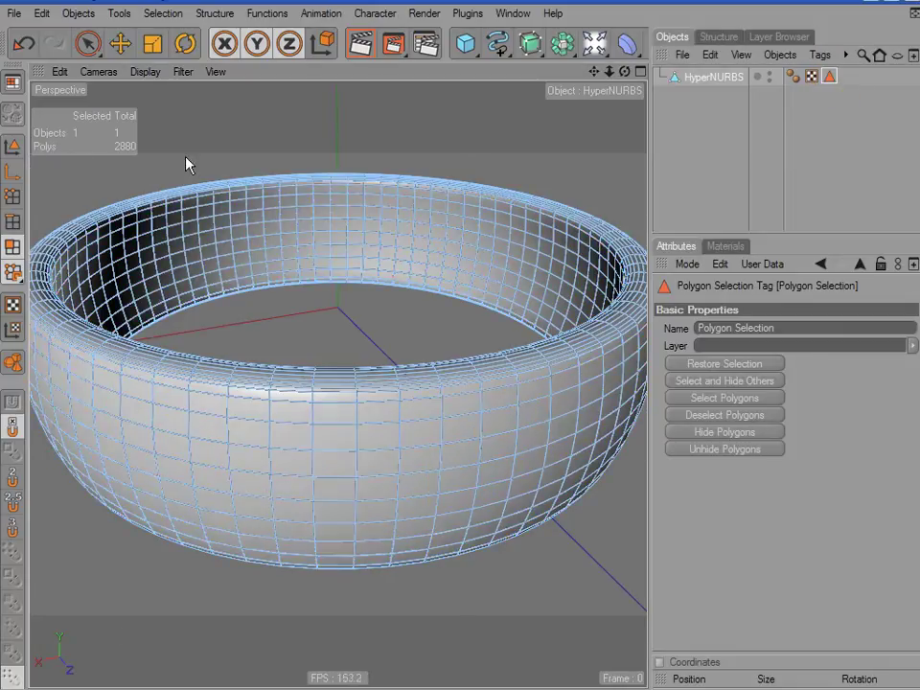
click(88, 43)
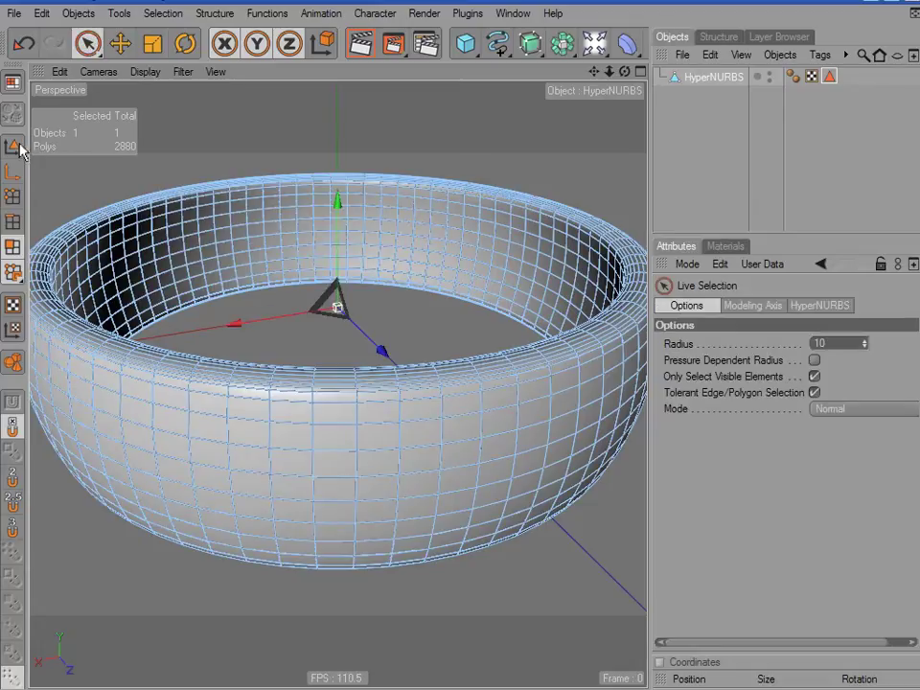
- Switch to the GRIZ UV layout and activate UV Polygon Edit mode for the ring
click(12, 84)
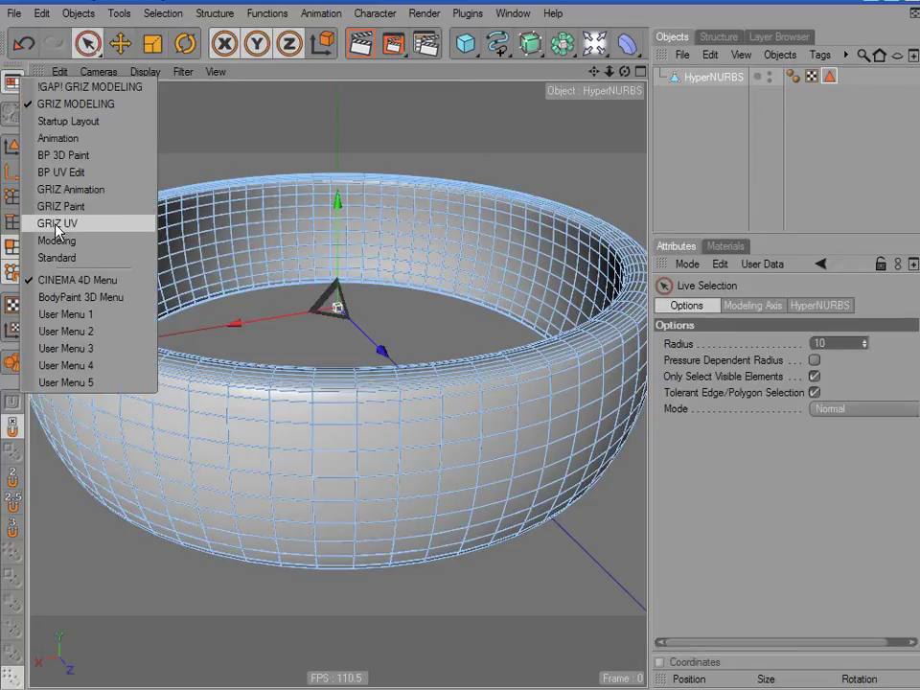
click(53, 228)
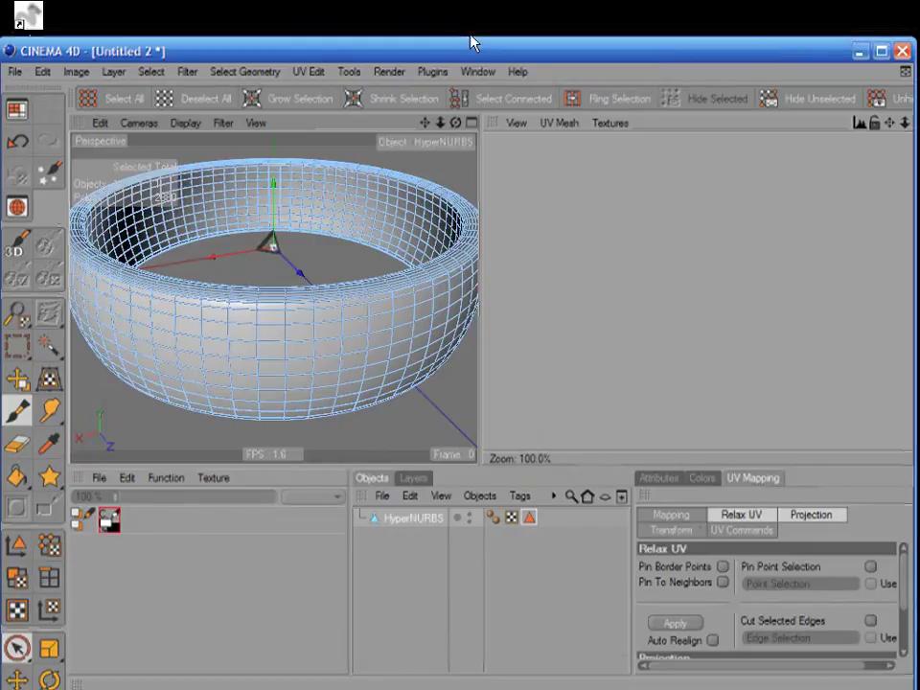
drag(474, 34, 474, 0)
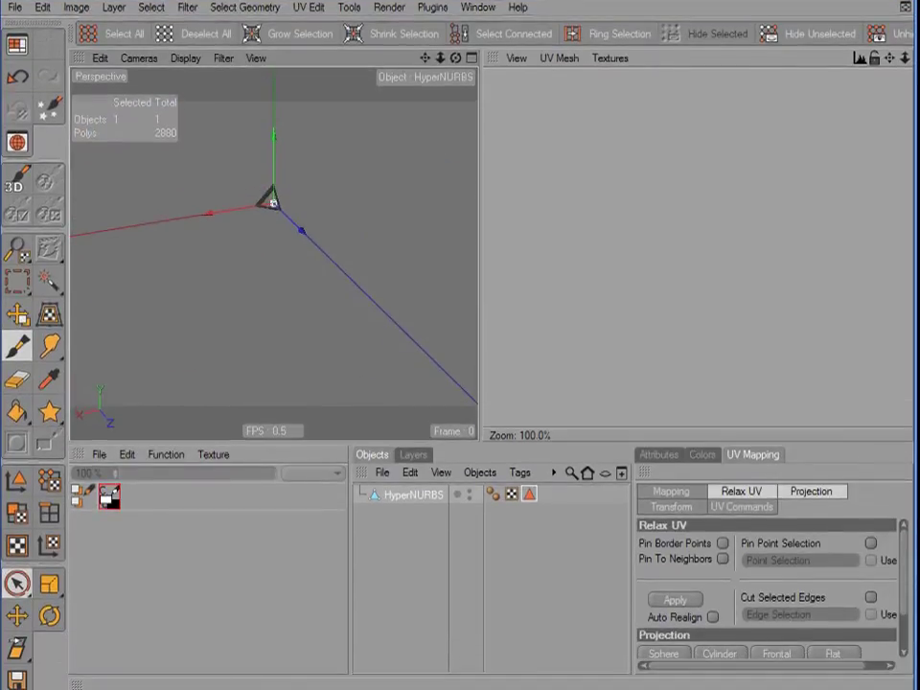
click(13, 514)
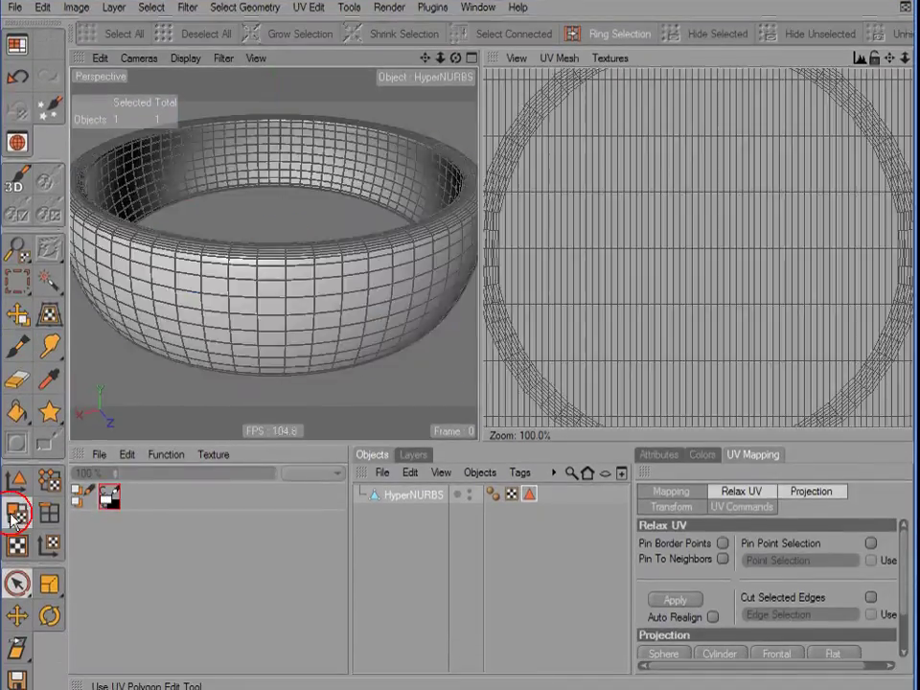
scroll(537, 280, down, 2)
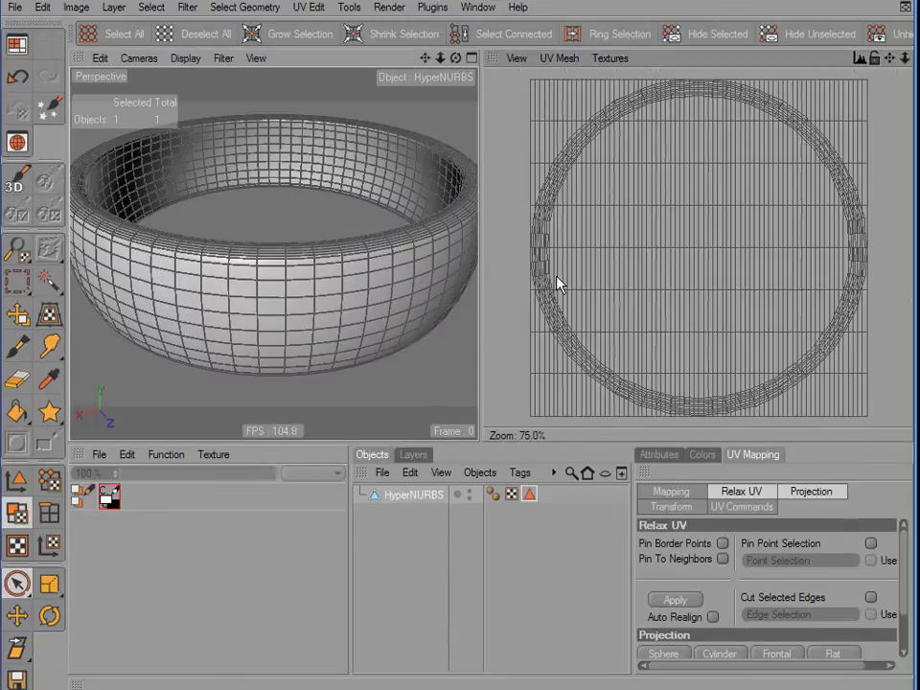
scroll(352, 213, down, 2)
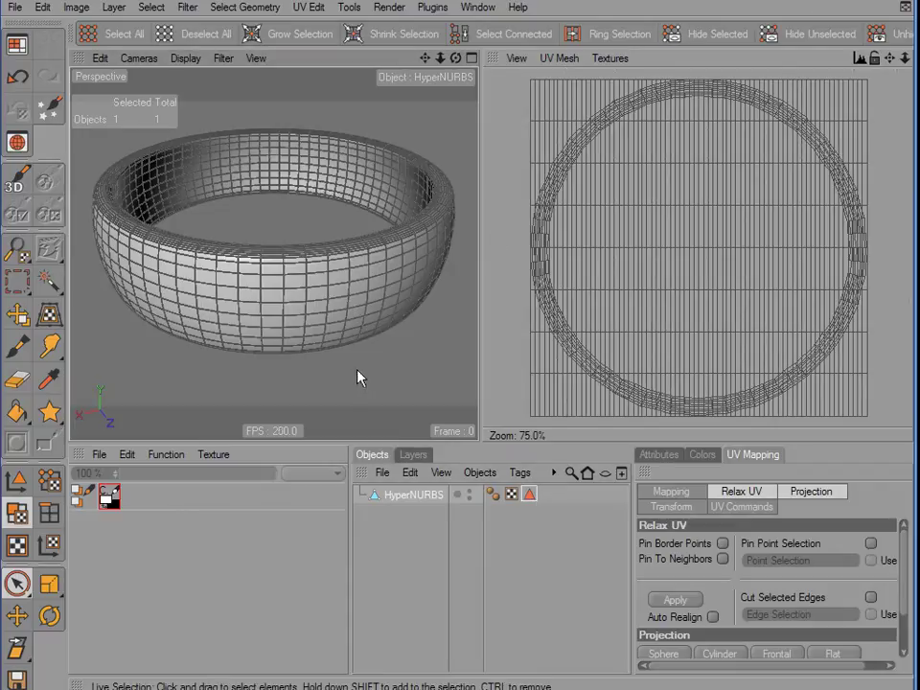
- Restore the stored wall polygons from the polygon selection tag and show the ring's UV mesh
mouse_move(205, 303)
mouse_down()
mouse_move(390, 298)
mouse_move(267, 302)
mouse_move(262, 164)
mouse_move(340, 174)
mouse_up()
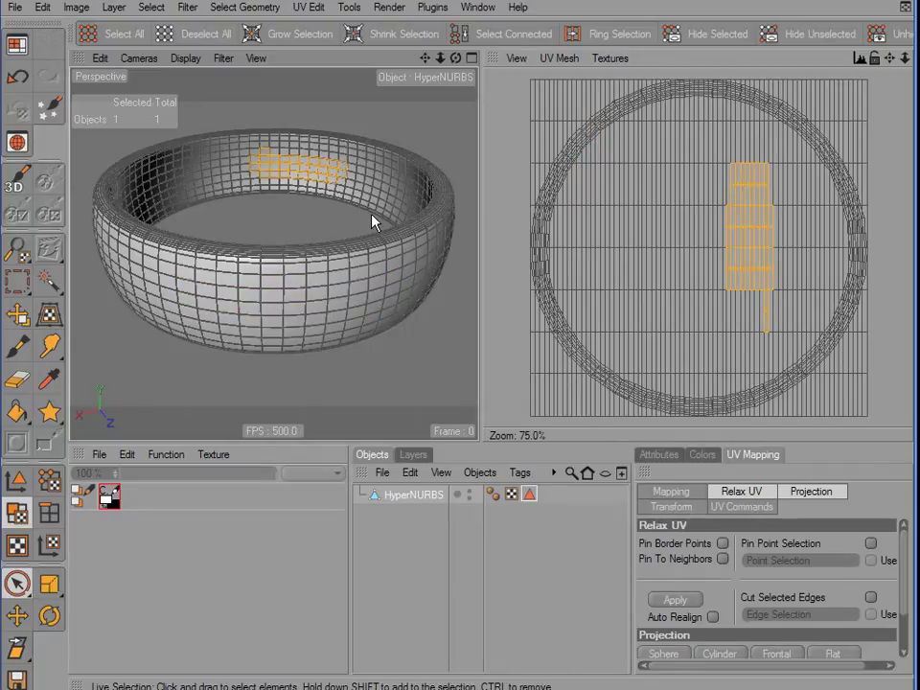
click(527, 495)
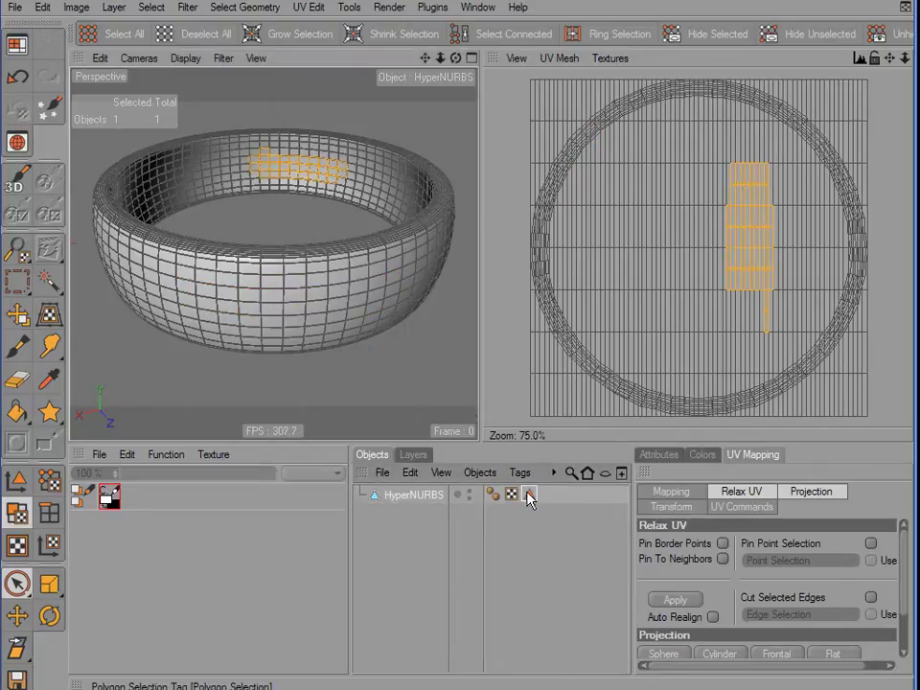
click(528, 494)
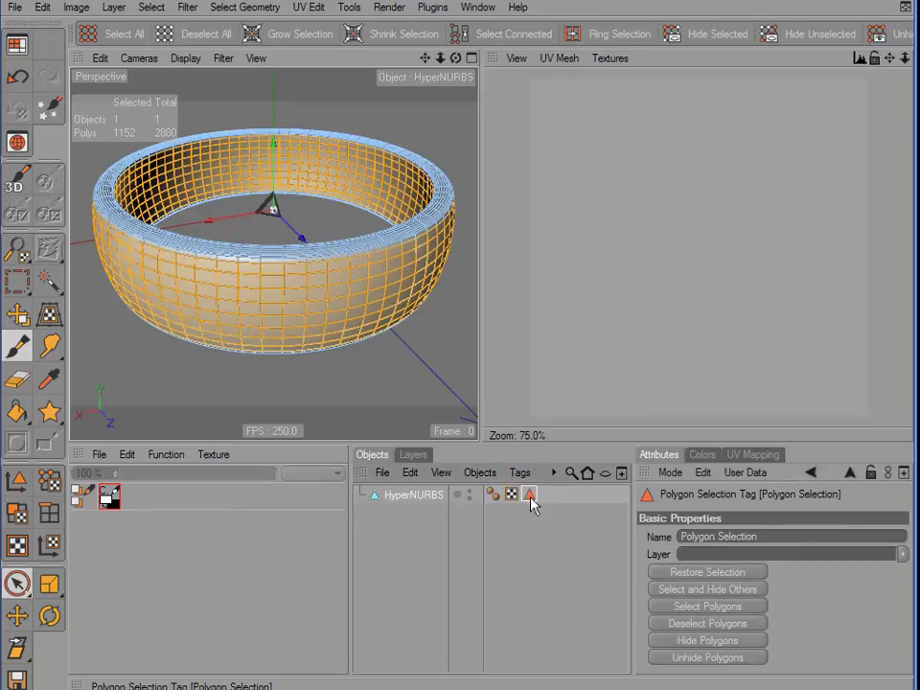
click(561, 59)
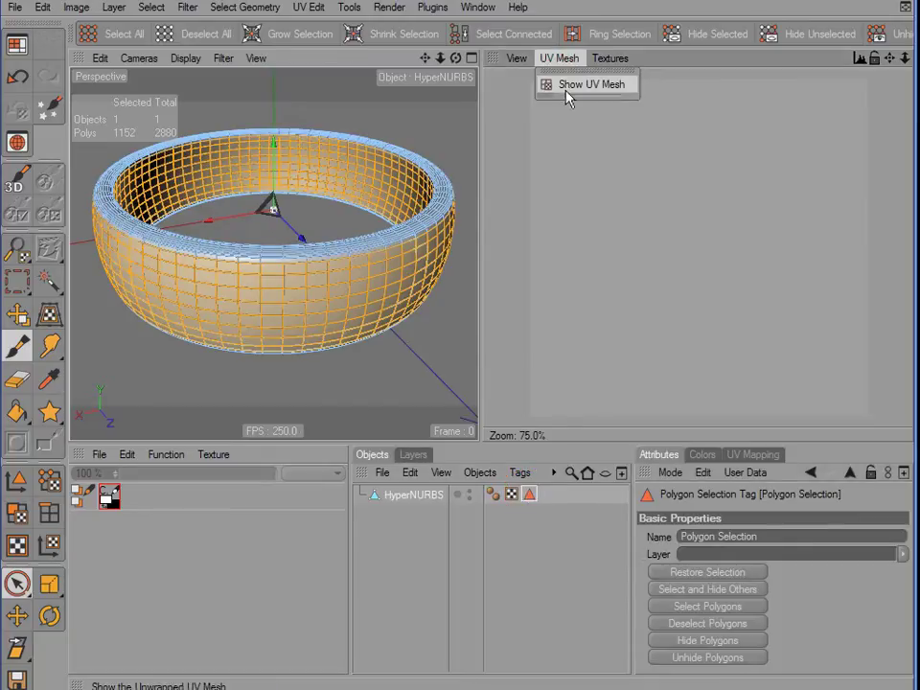
click(575, 85)
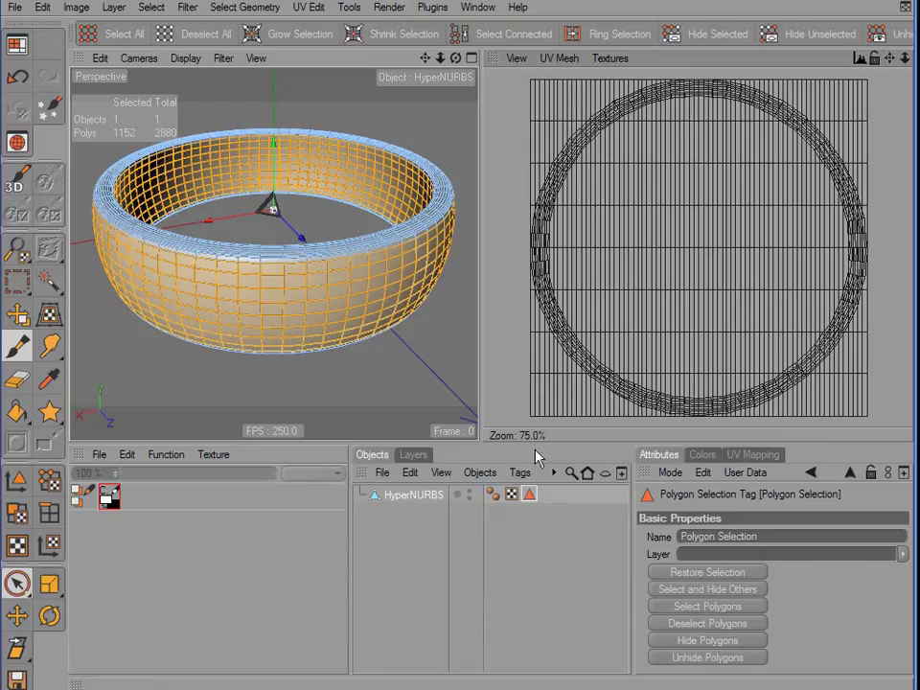
click(530, 494)
scroll(563, 331, down, 1)
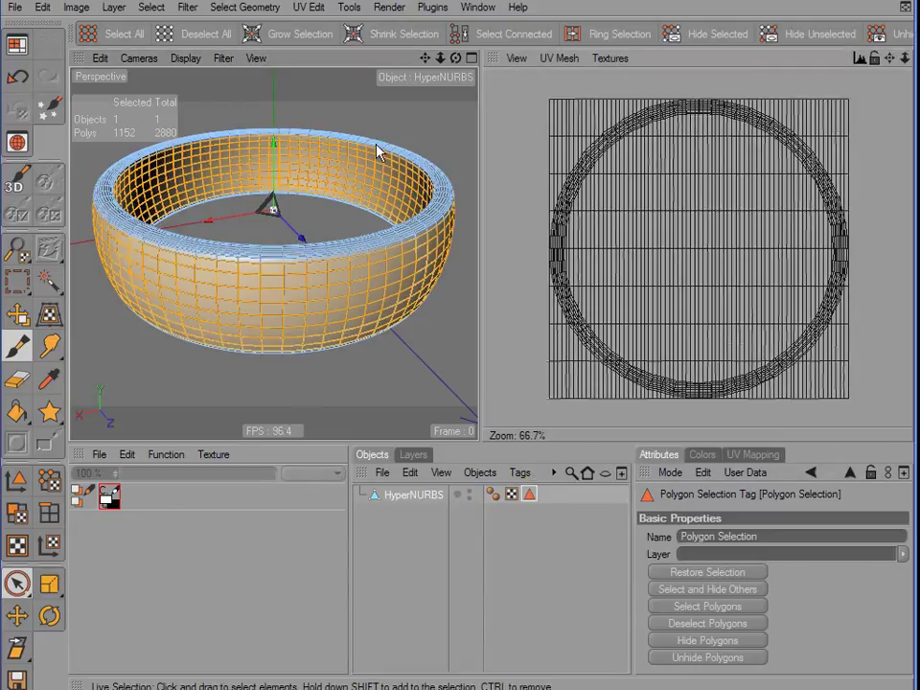
- Create a new material and add a white 2048 x 2048 pixel RGB texture to its Color channel
double_click(170, 542)
click(119, 519)
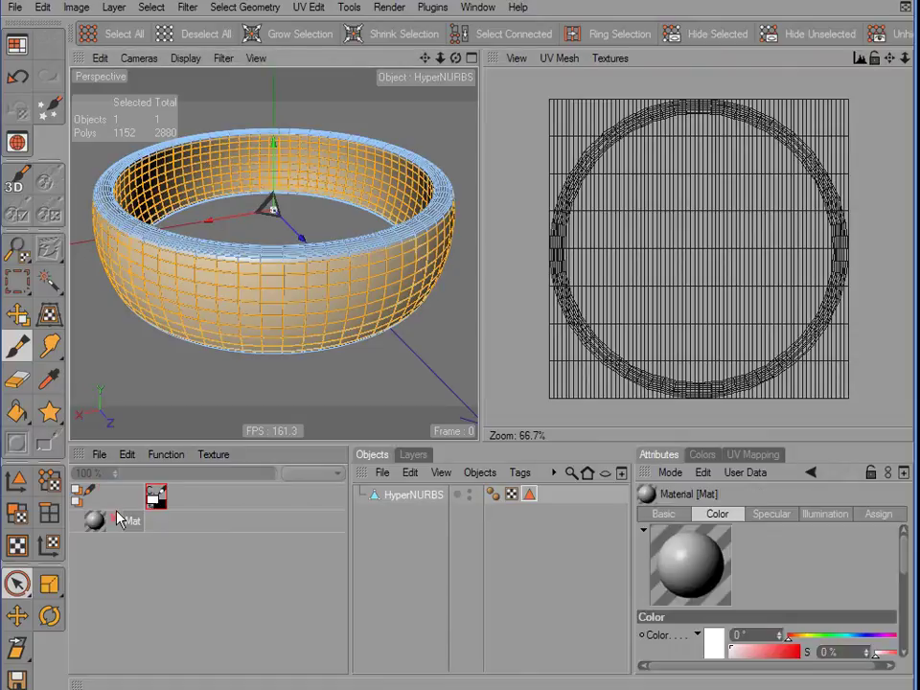
right_click(88, 520)
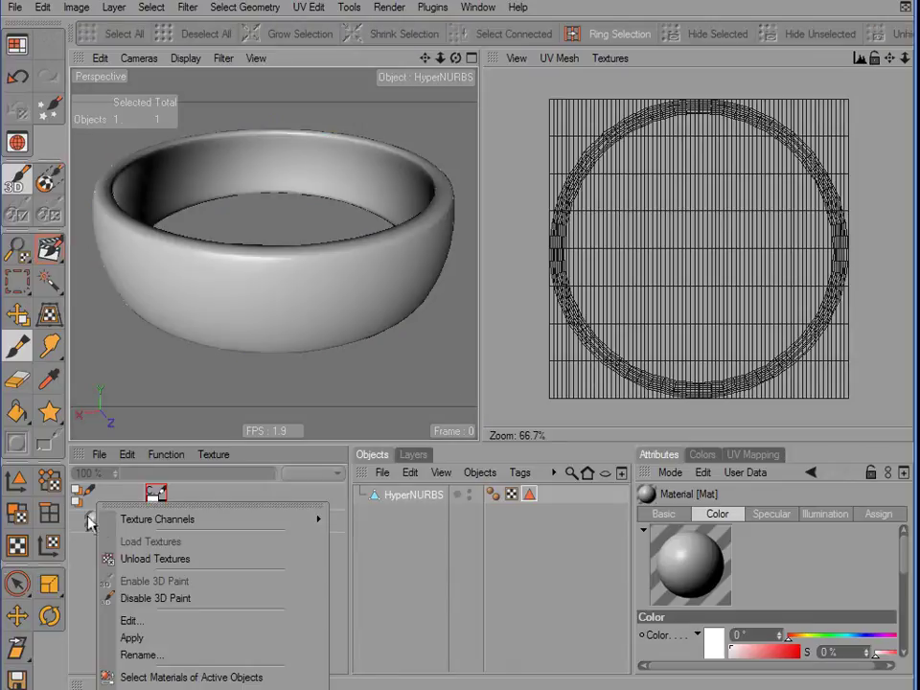
mouse_move(319, 523)
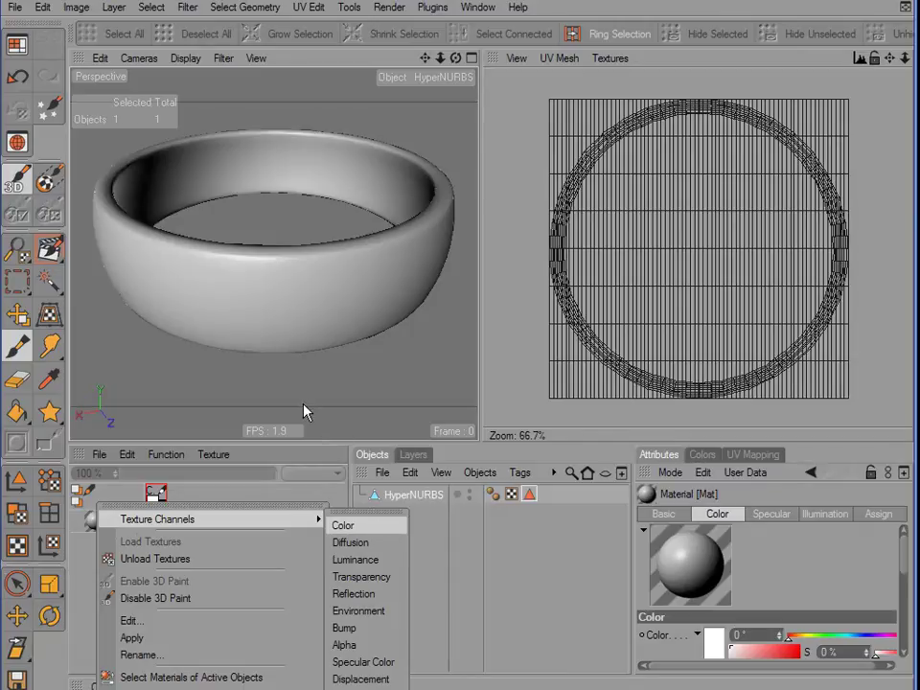
click(343, 525)
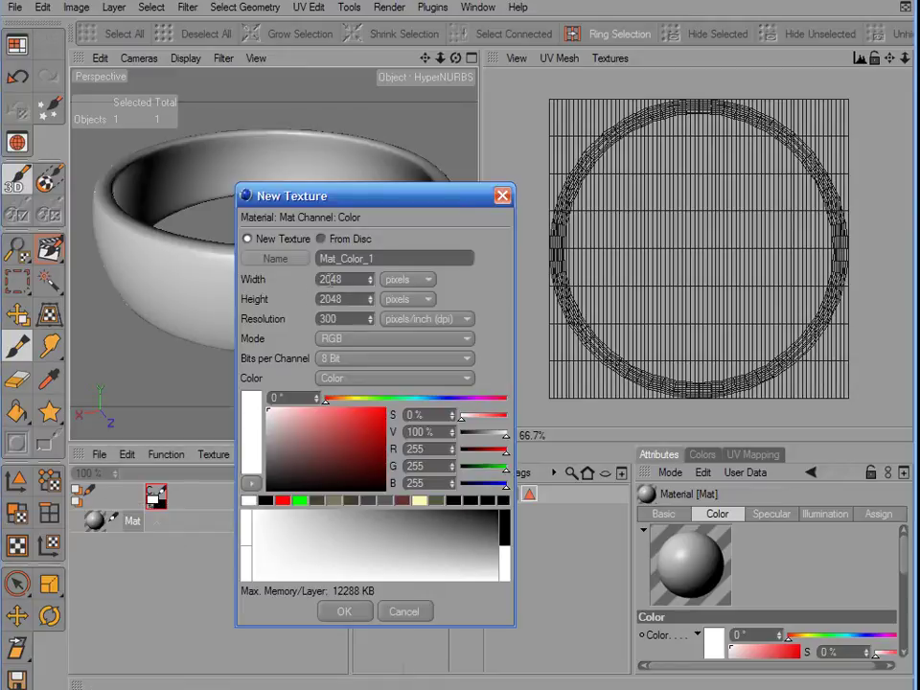
click(347, 611)
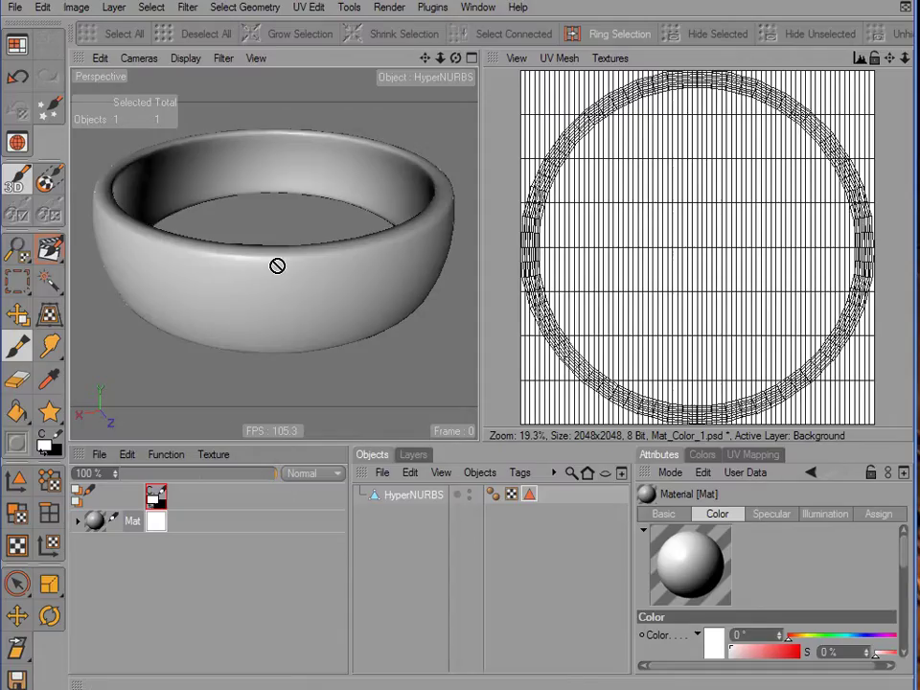
- In UV Polygon Edit mode, hide the unselected polygons and apply Relax UV to the wall polygons
click(16, 514)
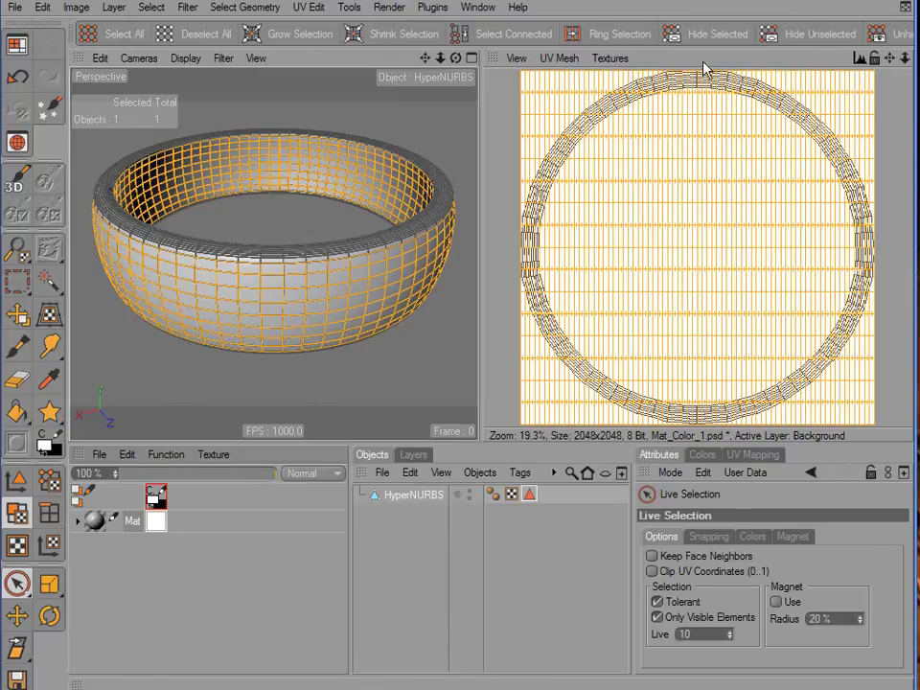
click(792, 33)
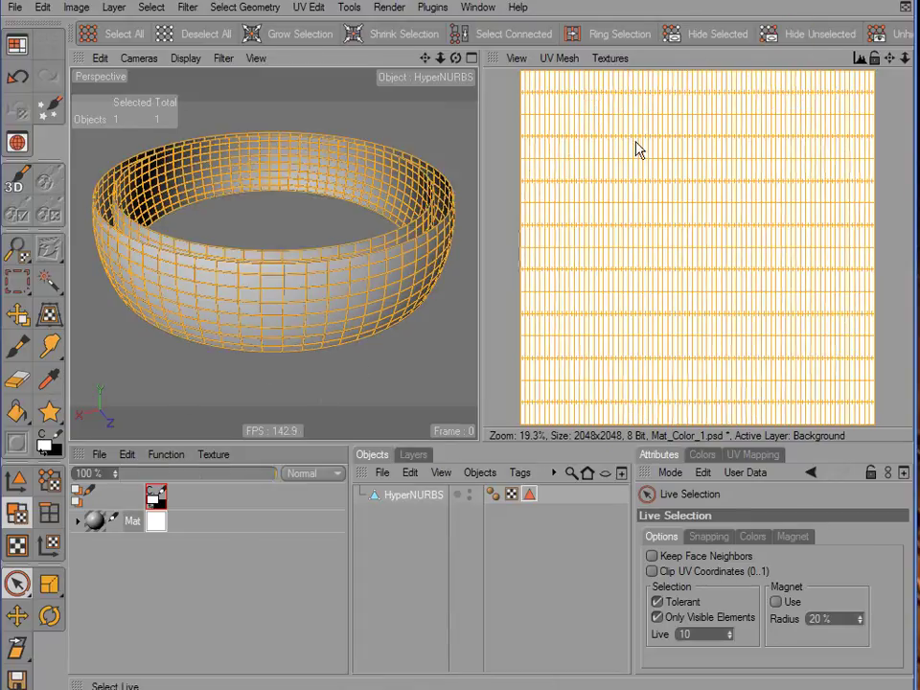
click(750, 456)
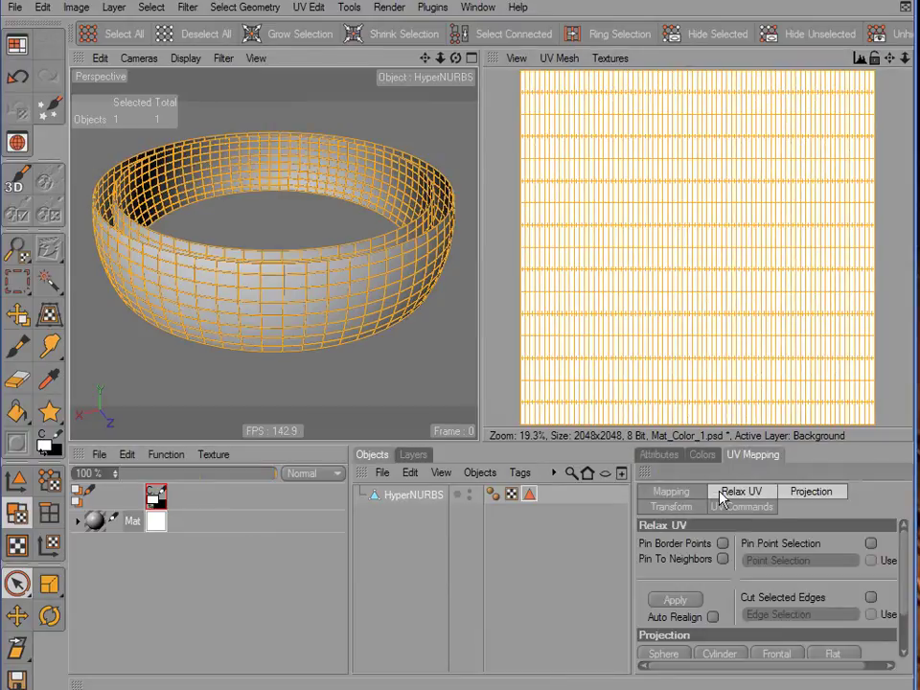
click(744, 491)
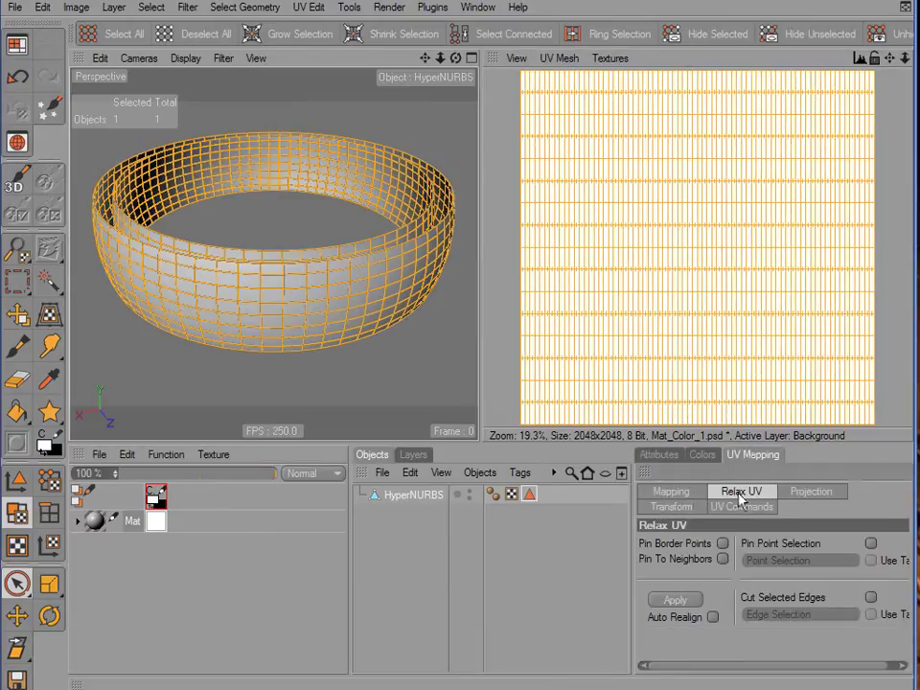
click(679, 600)
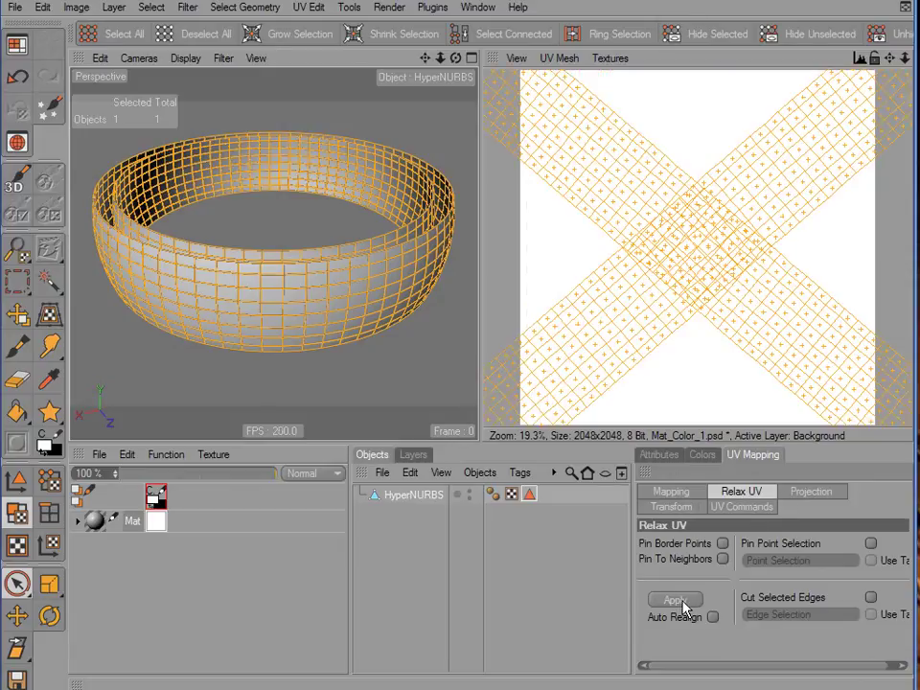
- Select the connected outer wall UV strip, rotate it horizontal and place it in the lower half of the texture canvas
scroll(710, 303, down, 5)
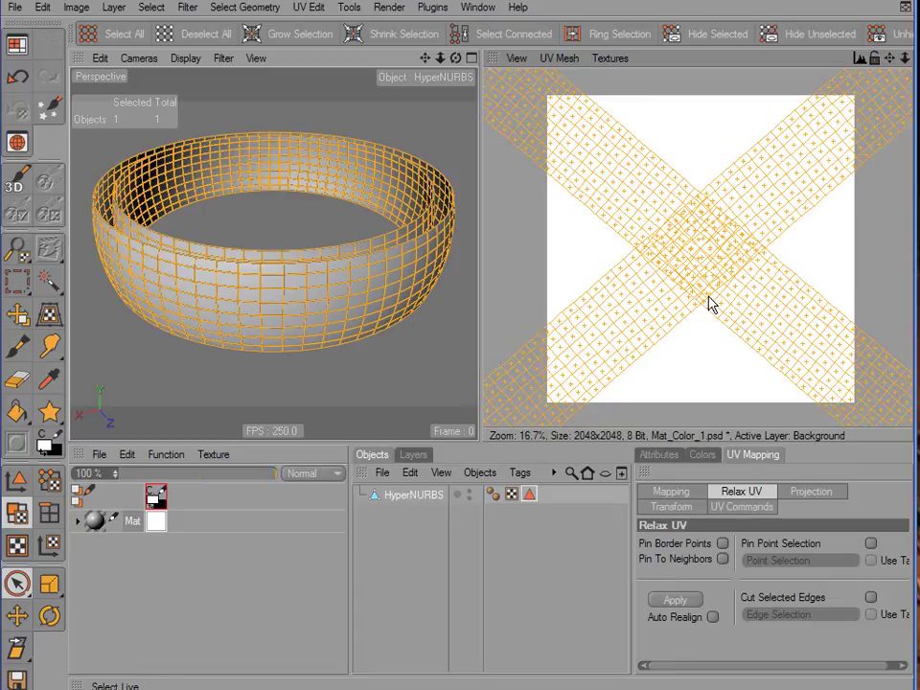
mouse_move(555, 349)
mouse_down()
mouse_move(550, 337)
mouse_move(609, 387)
mouse_move(606, 349)
mouse_move(565, 324)
mouse_move(598, 386)
mouse_move(617, 372)
mouse_move(583, 334)
mouse_up()
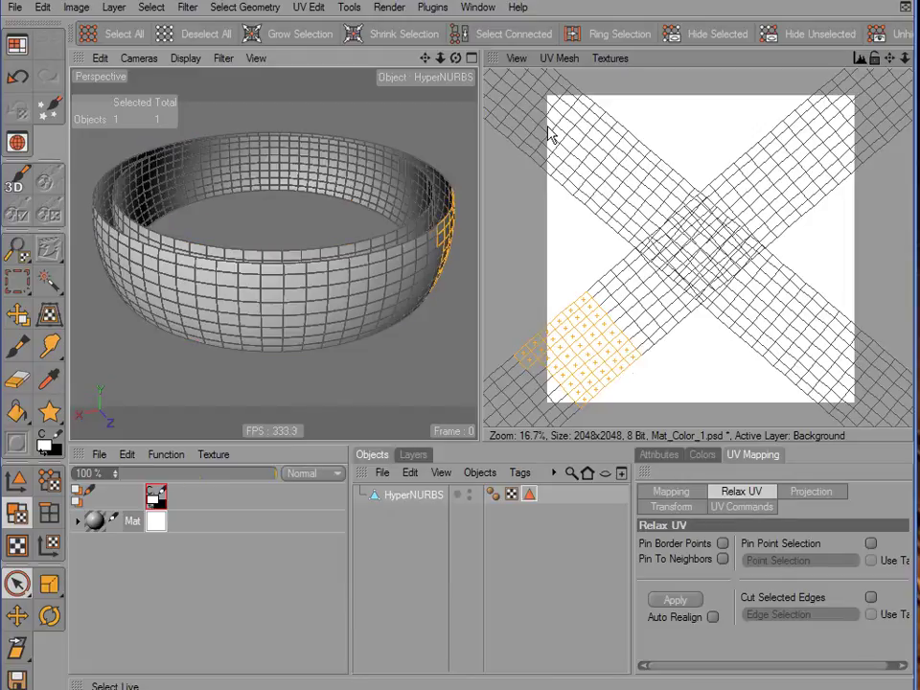
click(521, 35)
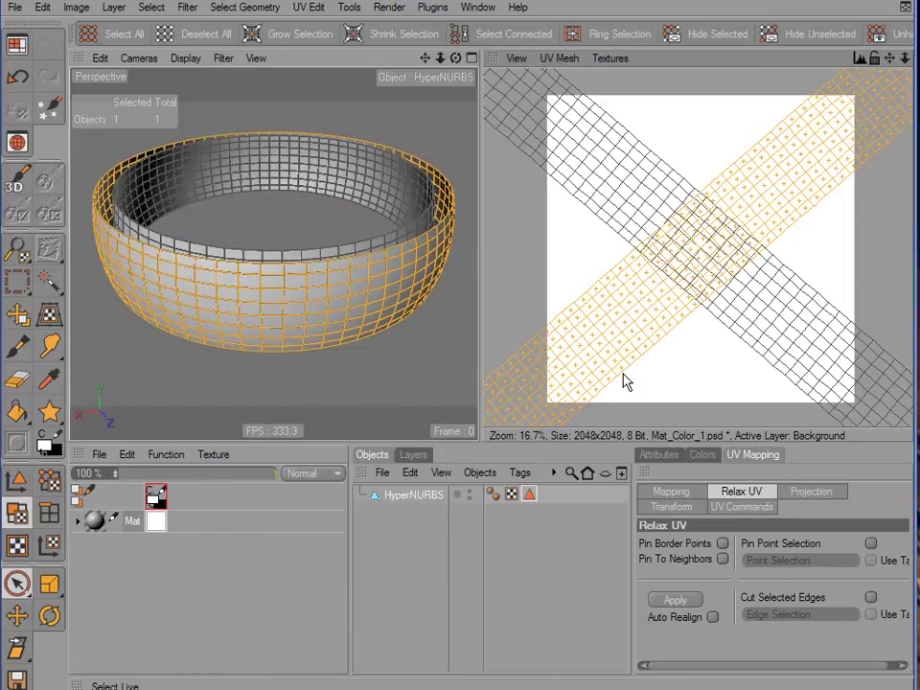
drag(616, 313, 616, 313)
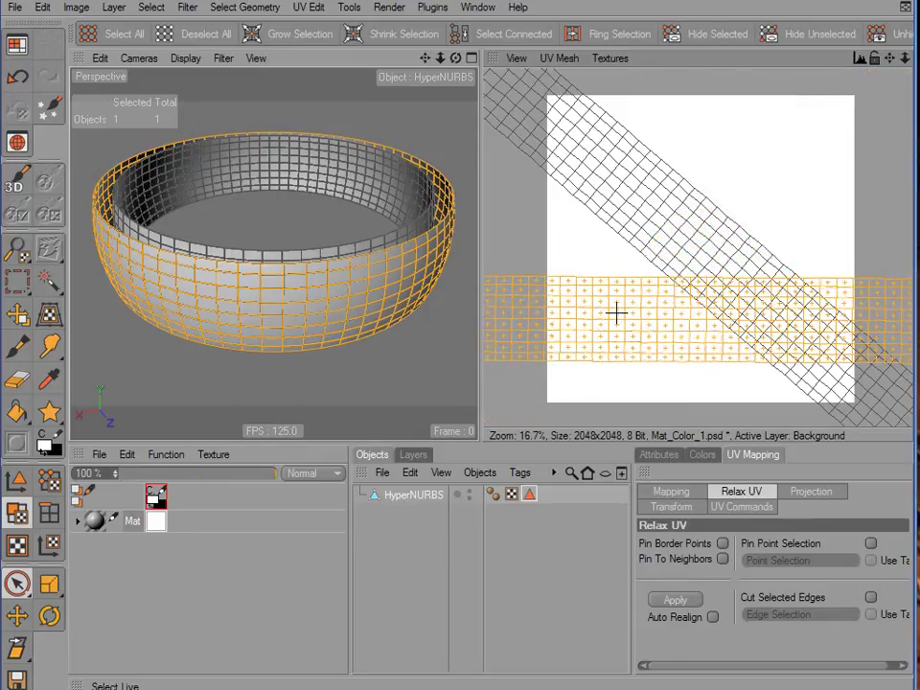
- Select the connected inner wall UV strip, rotate it horizontal and place it just above the outer wall strip
drag(661, 220, 533, 211)
click(493, 35)
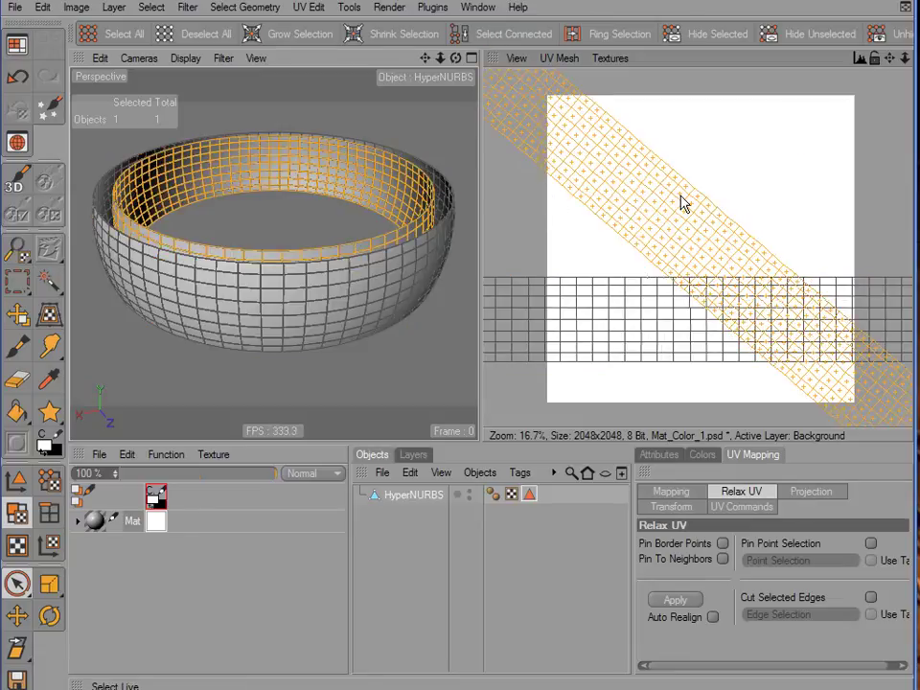
drag(642, 192, 705, 229)
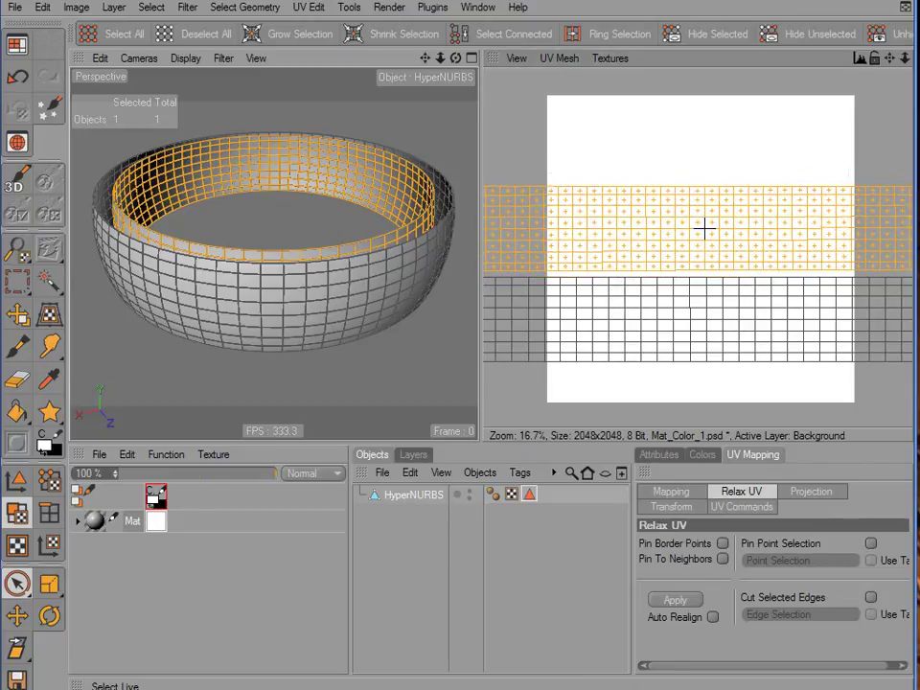
- Select both wall UV strips and scale them down together to fit the texture canvas width near its lower edge
scroll(705, 240, down, 3)
scroll(705, 267, up, 1)
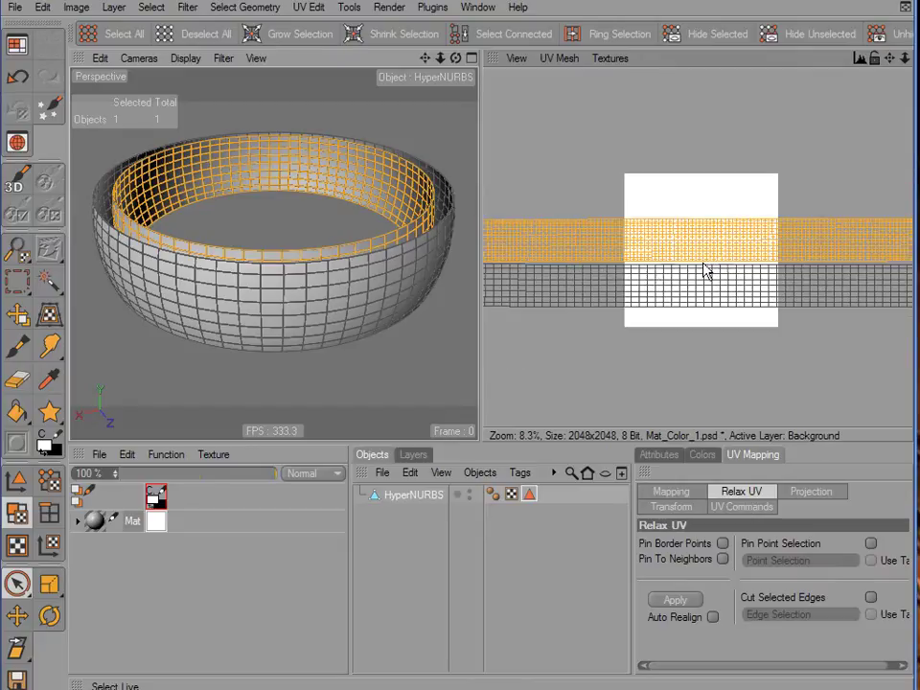
scroll(704, 269, up, 1)
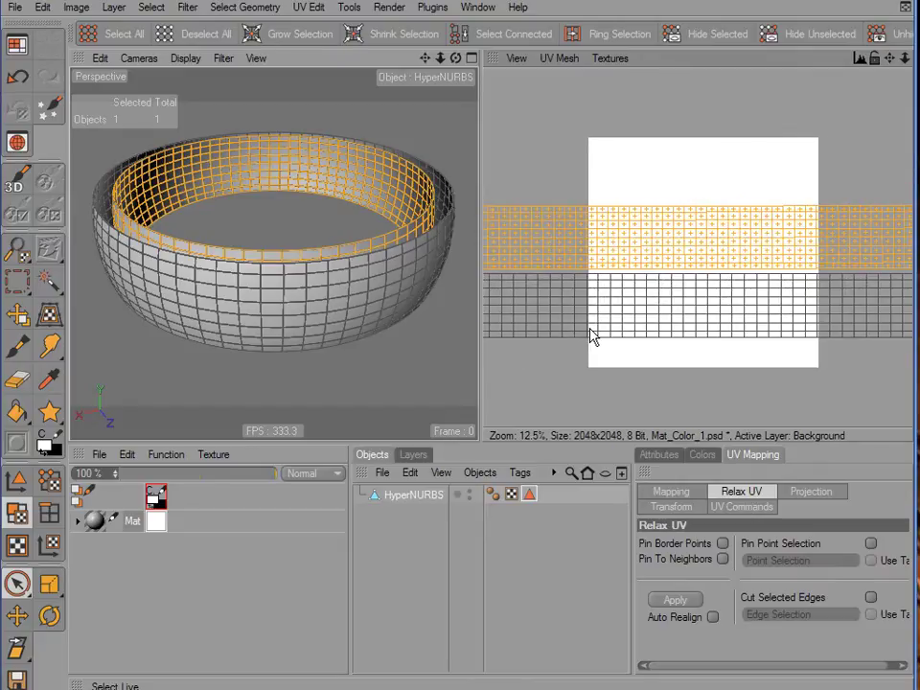
alt+middle_drag(593, 335, 801, 299)
alt+middle_drag(604, 292, 471, 335)
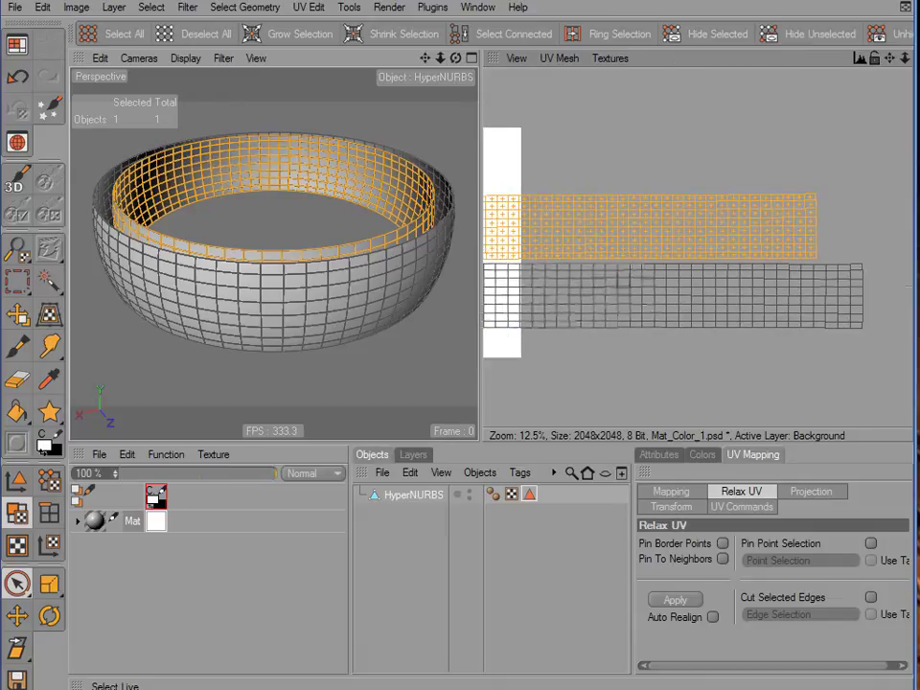
alt+middle_drag(528, 309, 787, 286)
scroll(787, 287, down, 2)
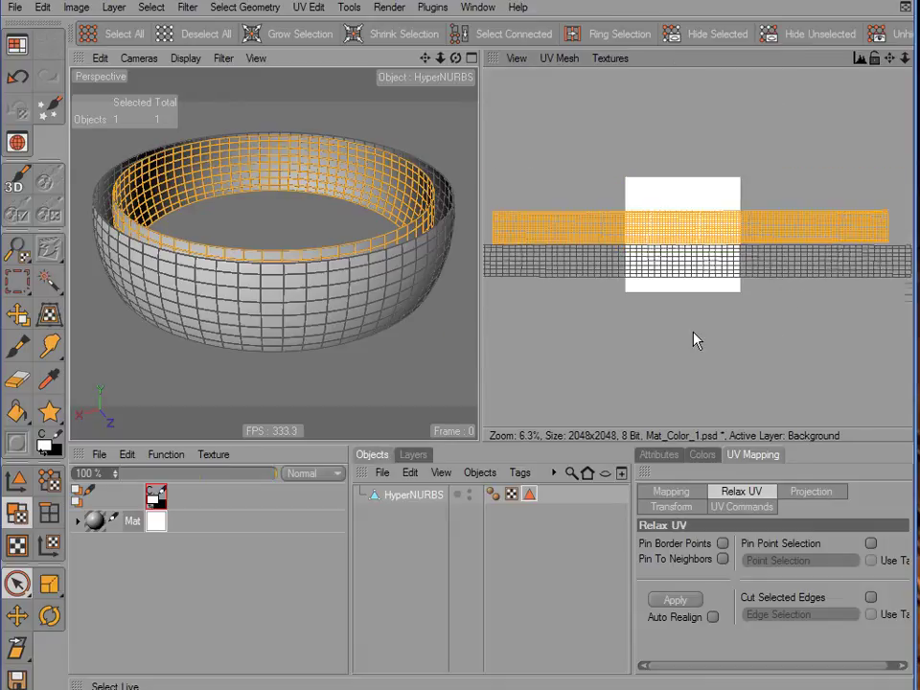
drag(659, 294, 697, 165)
click(508, 33)
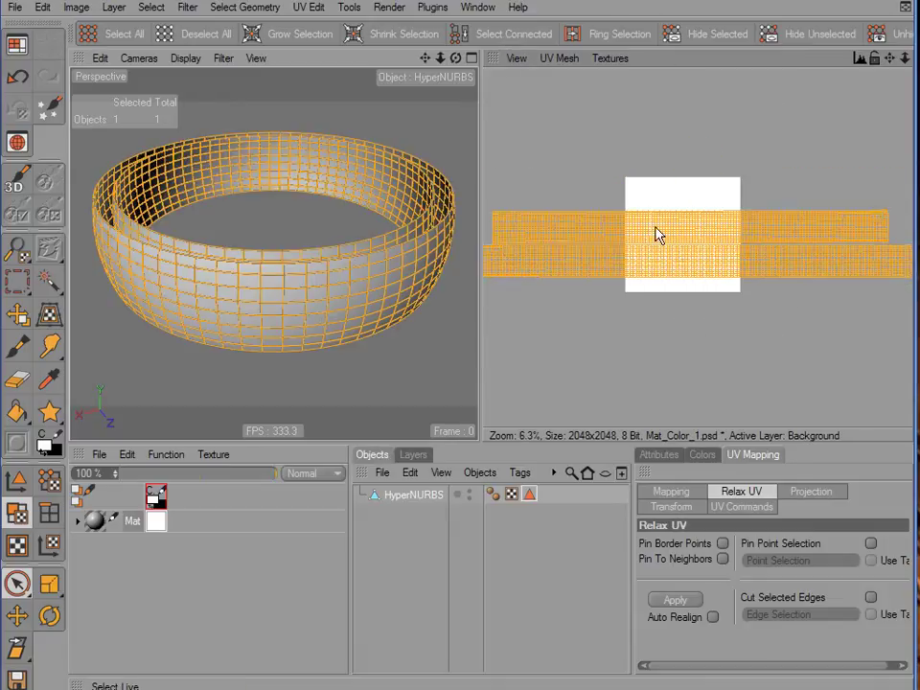
scroll(697, 236, up, 1)
scroll(697, 236, up, 1)
drag(697, 247, 658, 338)
scroll(690, 247, up, 1)
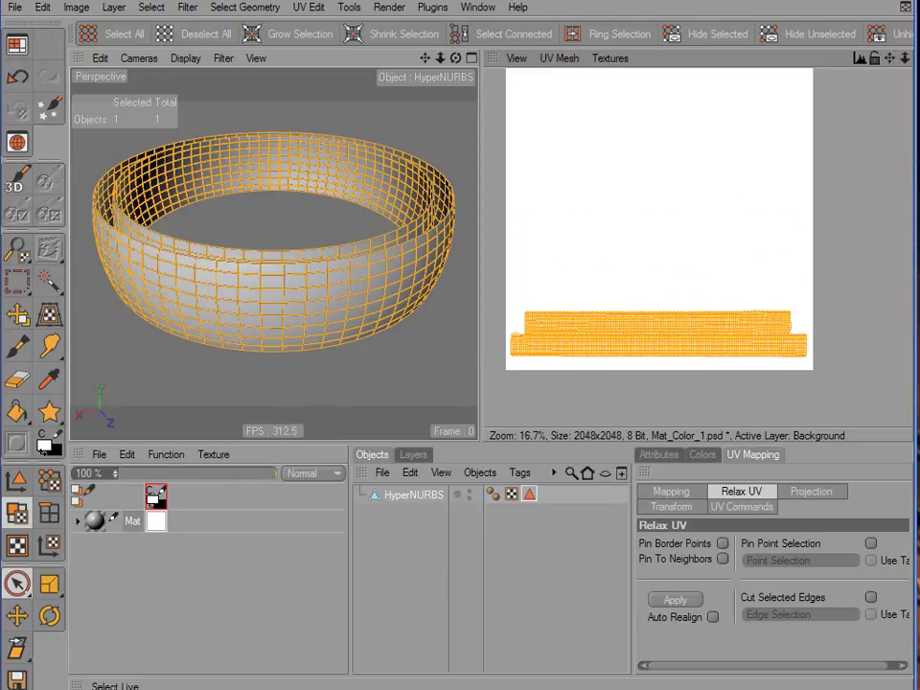
- Select the connected inner wall UV strip, move it up slightly to leave a gap between the strips, and deselect it
click(643, 302)
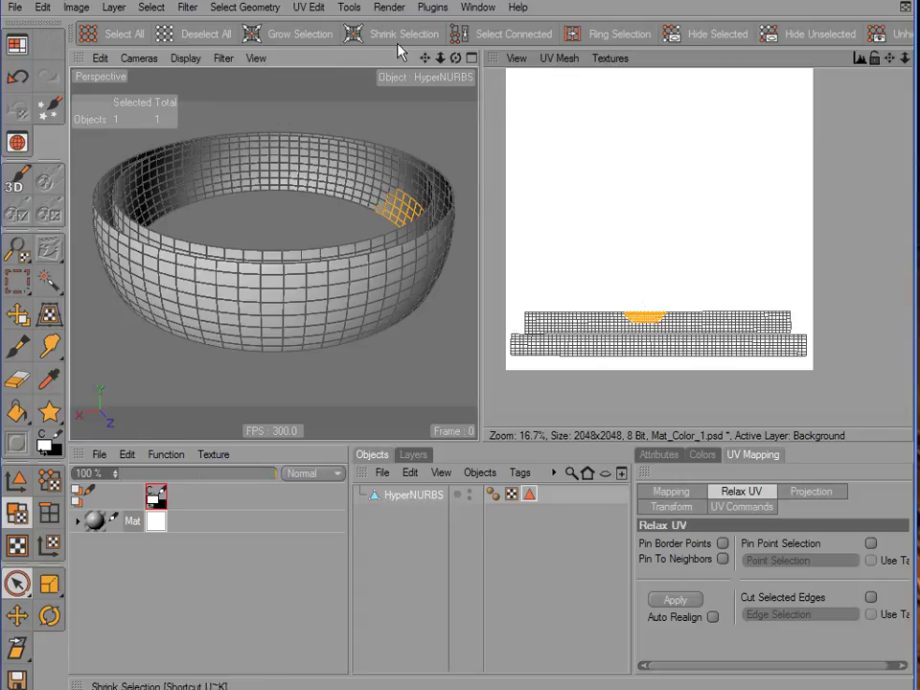
click(509, 34)
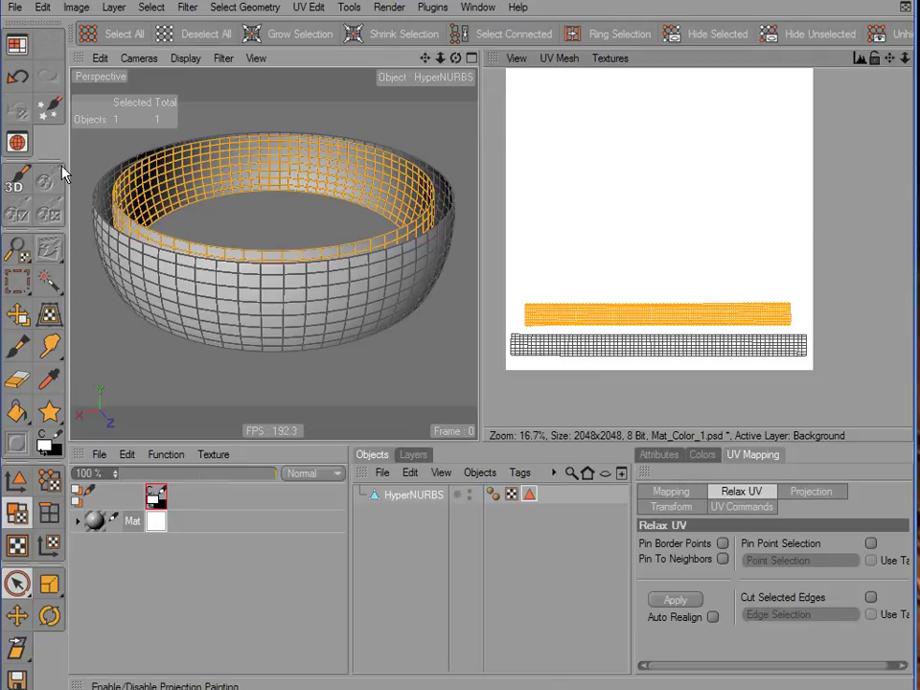
click(797, 208)
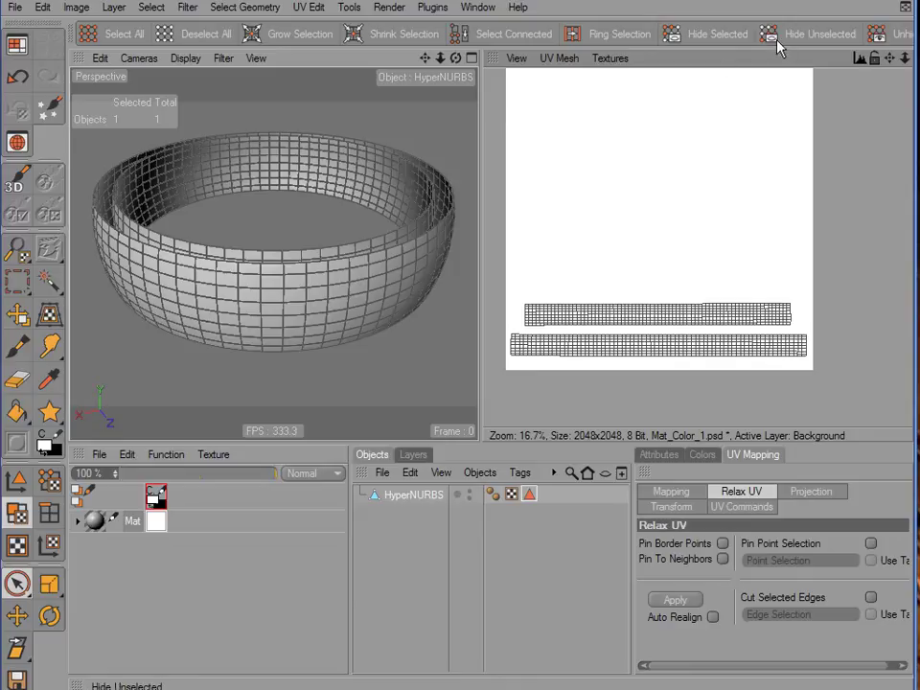
- Unhide all polygons, restore the stored wall polygons from the selection tag and return to UV Polygon Edit mode
click(906, 37)
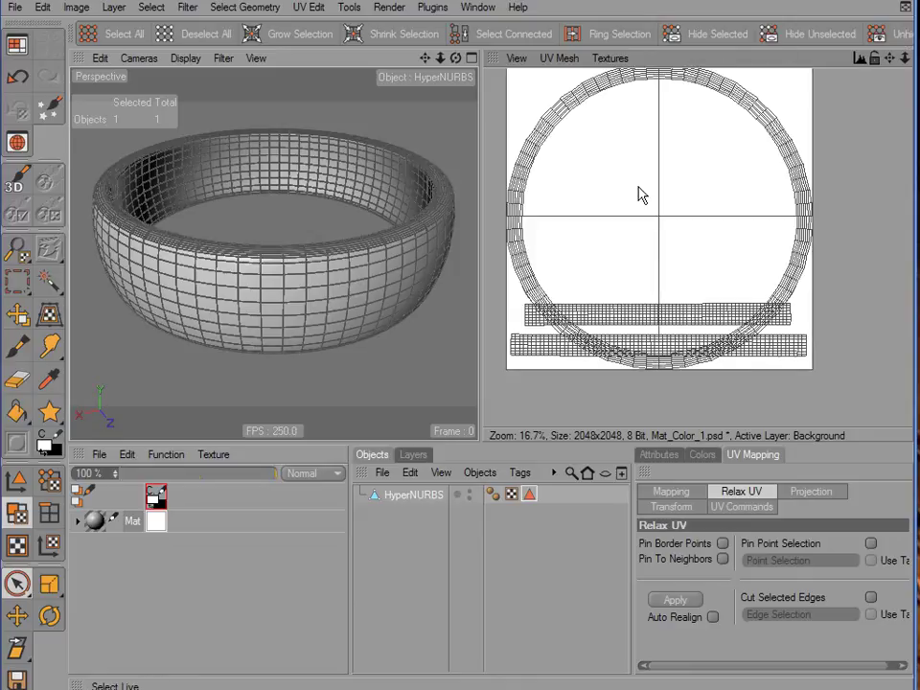
click(514, 347)
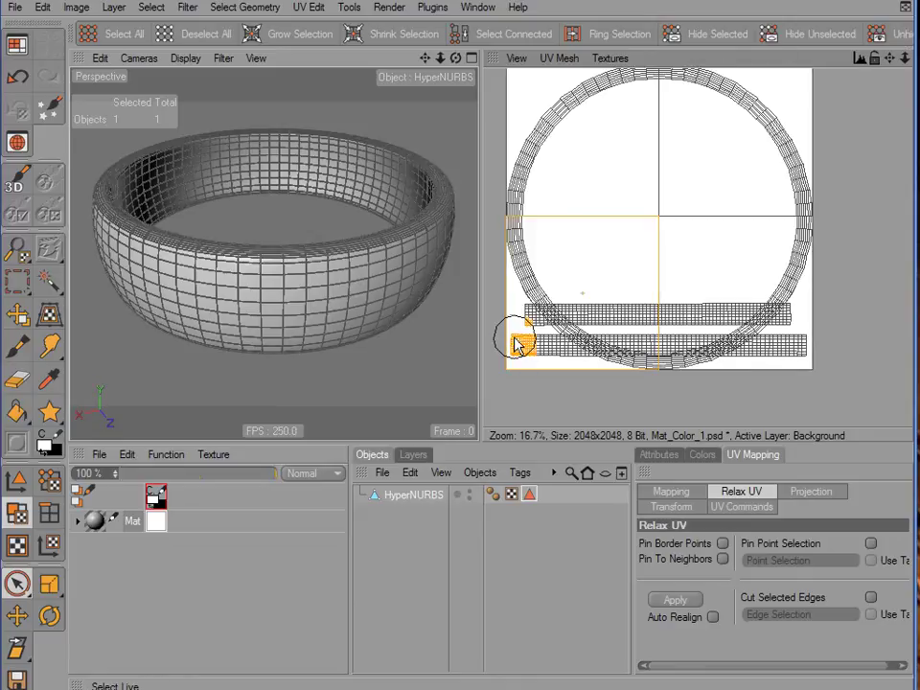
drag(514, 347, 519, 345)
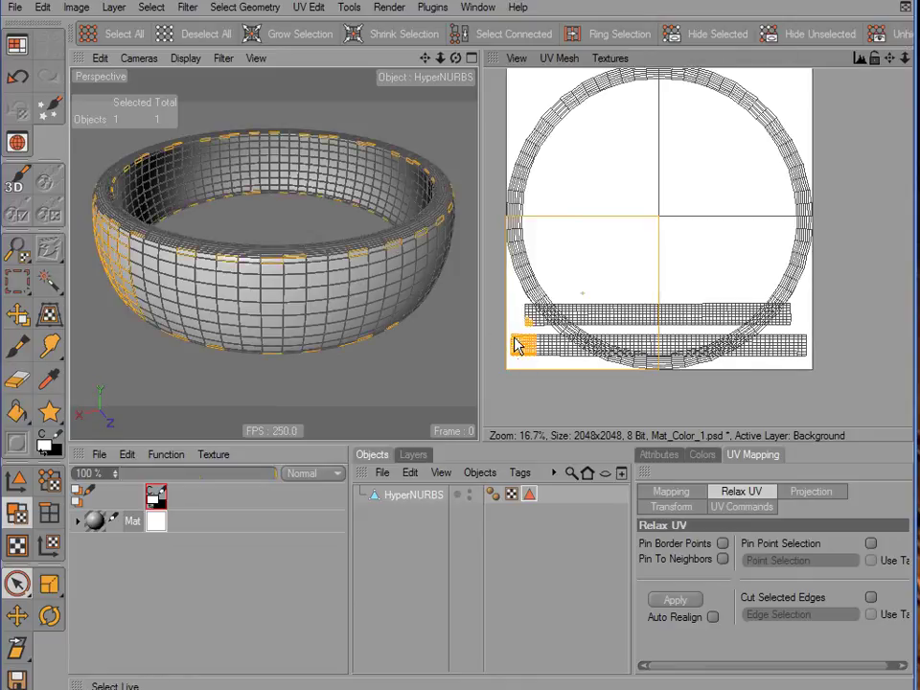
double_click(530, 495)
double_click(530, 495)
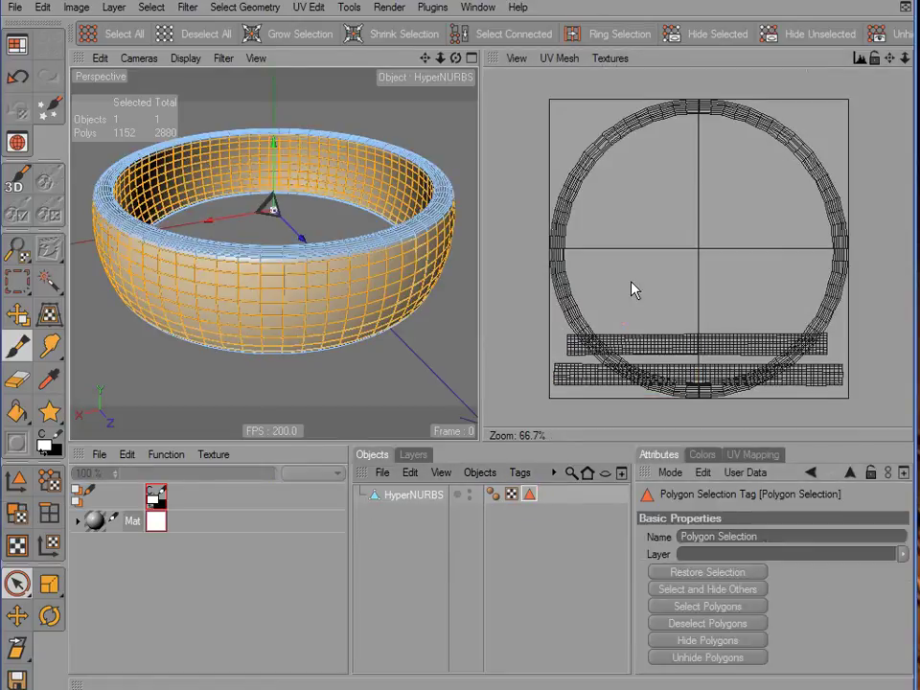
scroll(632, 281, down, 1)
scroll(631, 280, up, 1)
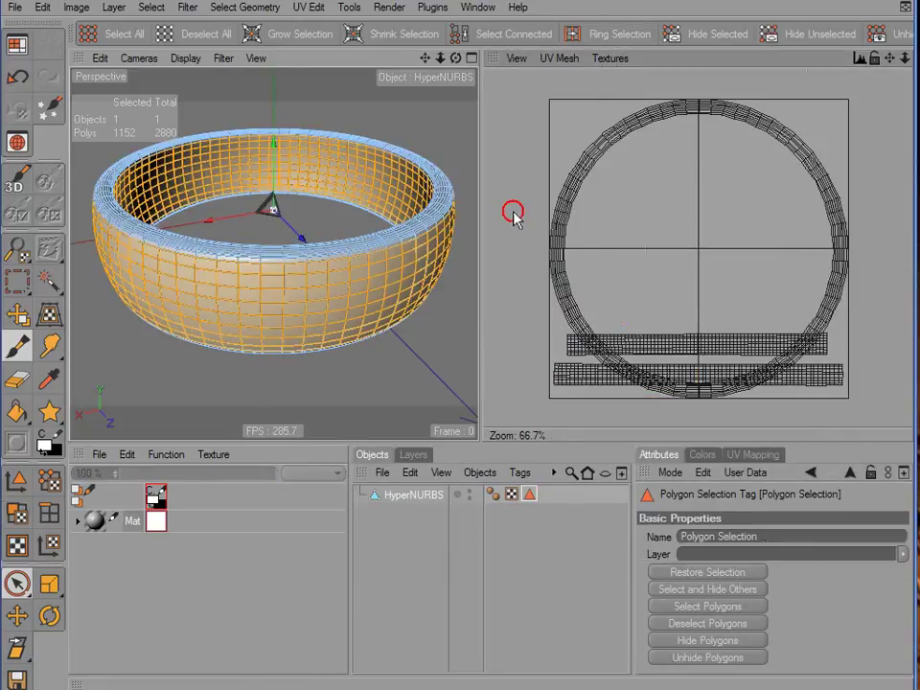
click(575, 376)
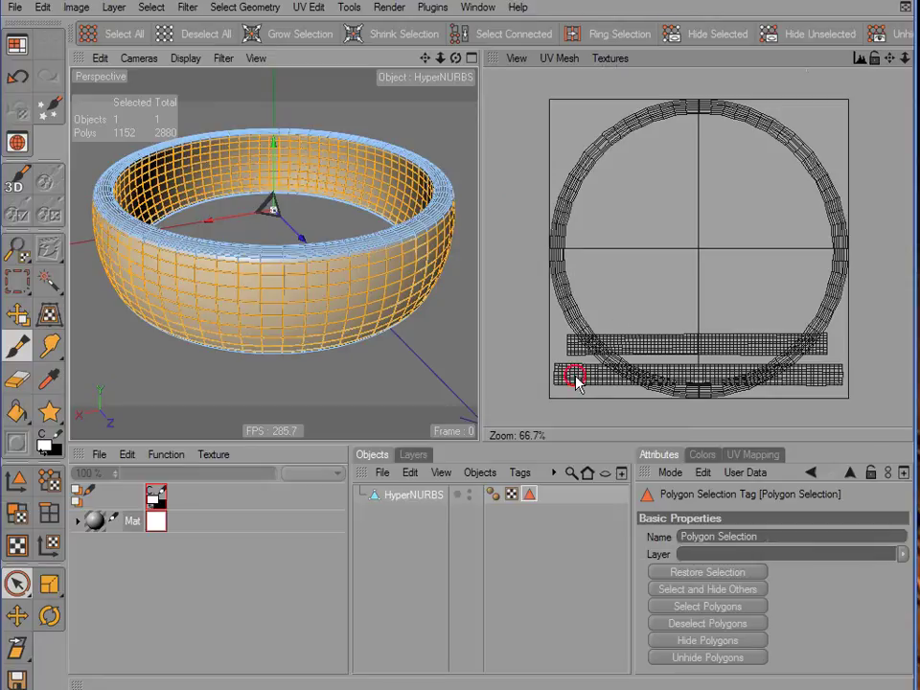
click(21, 508)
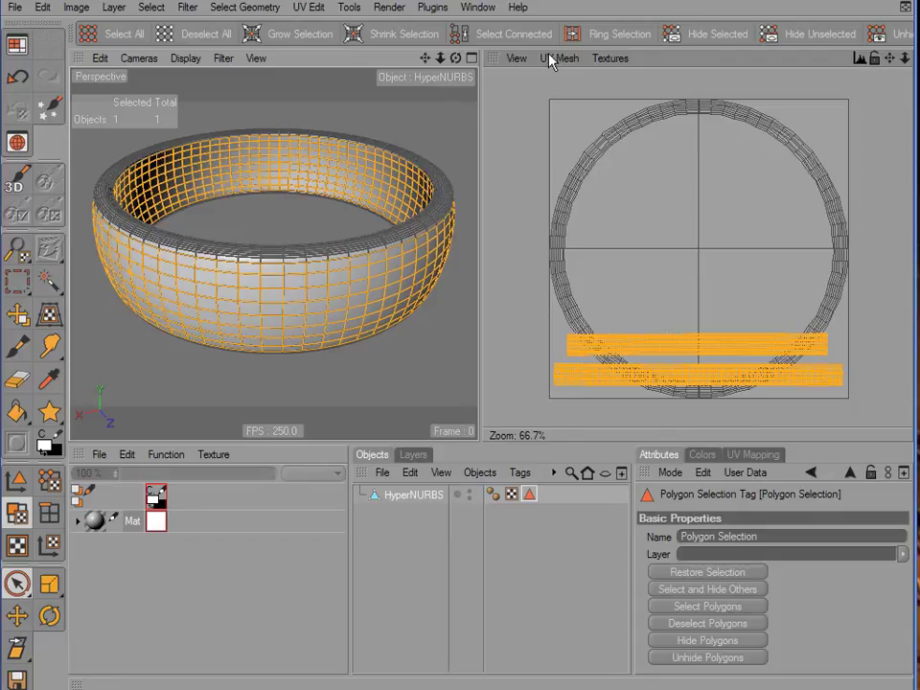
- Invert the selection to the ring's rim polygons and scale their UVs down to a small dot at the canvas centre
click(152, 7)
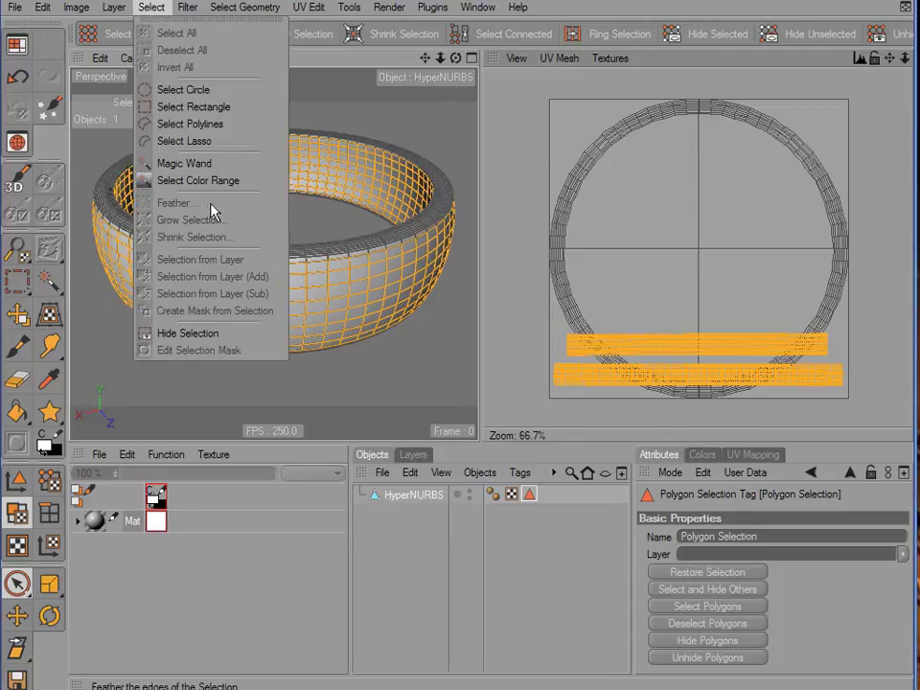
mouse_move(219, 10)
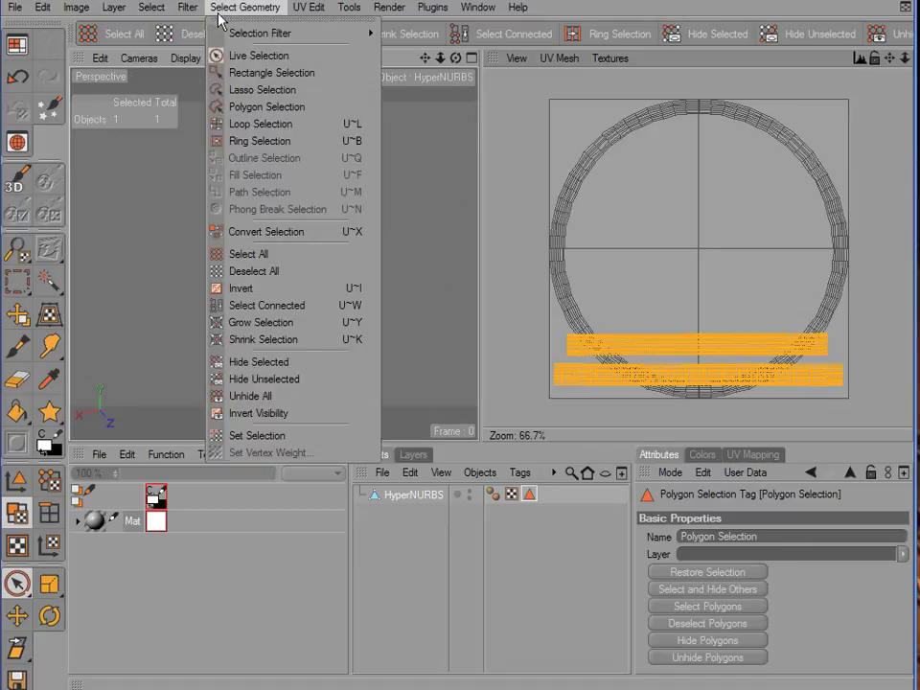
double_click(158, 1)
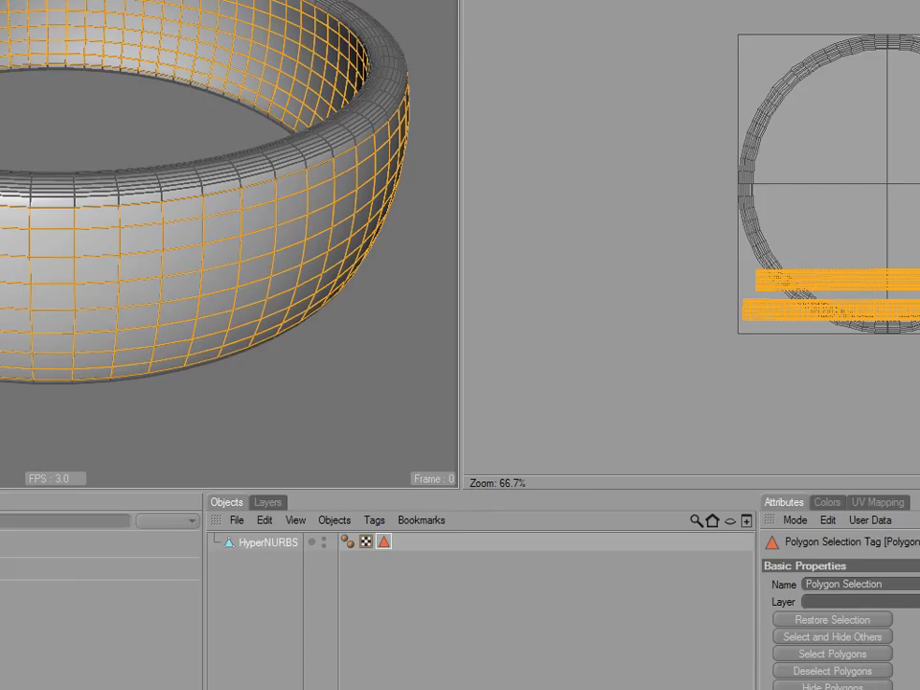
double_click(508, 1)
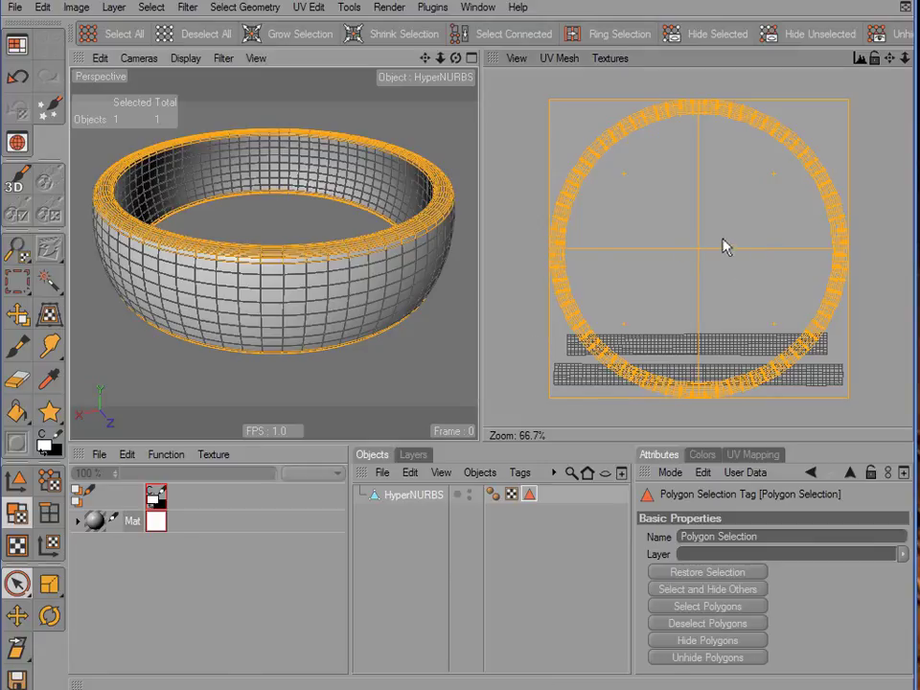
drag(724, 237, 555, 240)
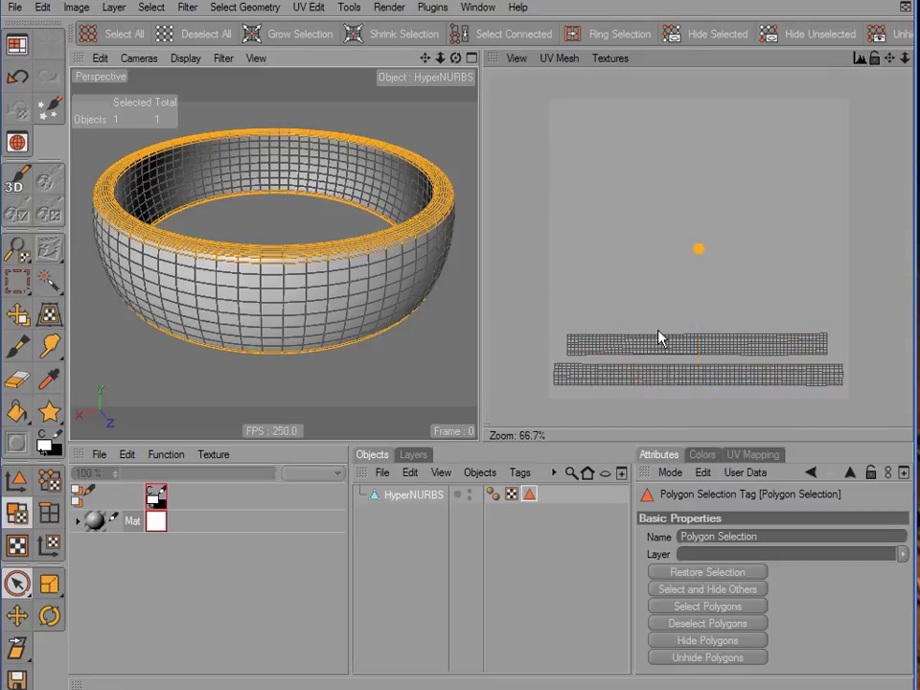
- Move the shrunken rim UVs into the gap between the two wall strips and scale them down further to fit
scroll(658, 337, up, 3)
alt+middle_drag(756, 341, 770, 168)
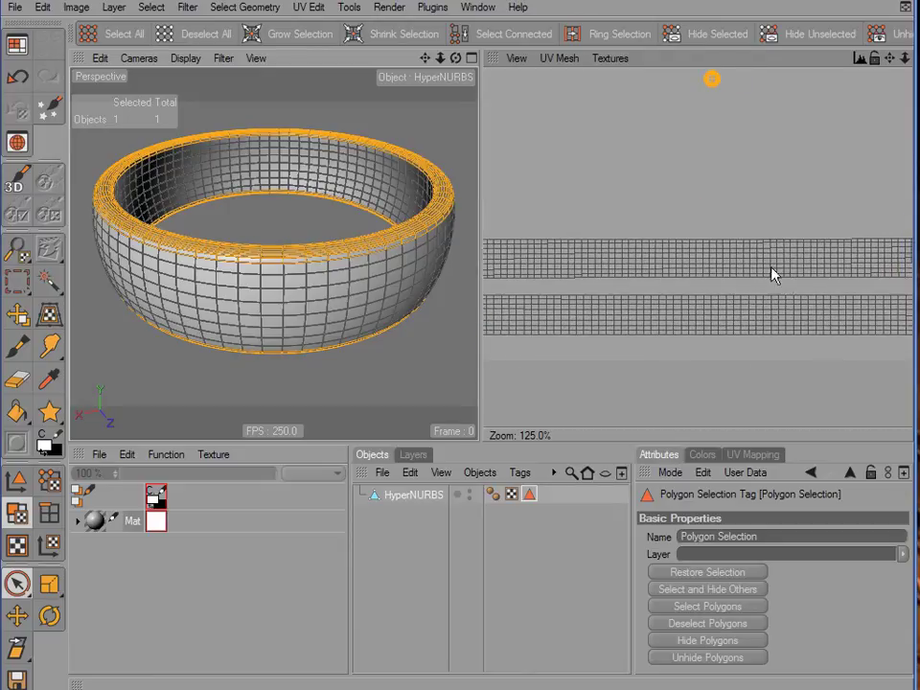
scroll(670, 245, up, 5)
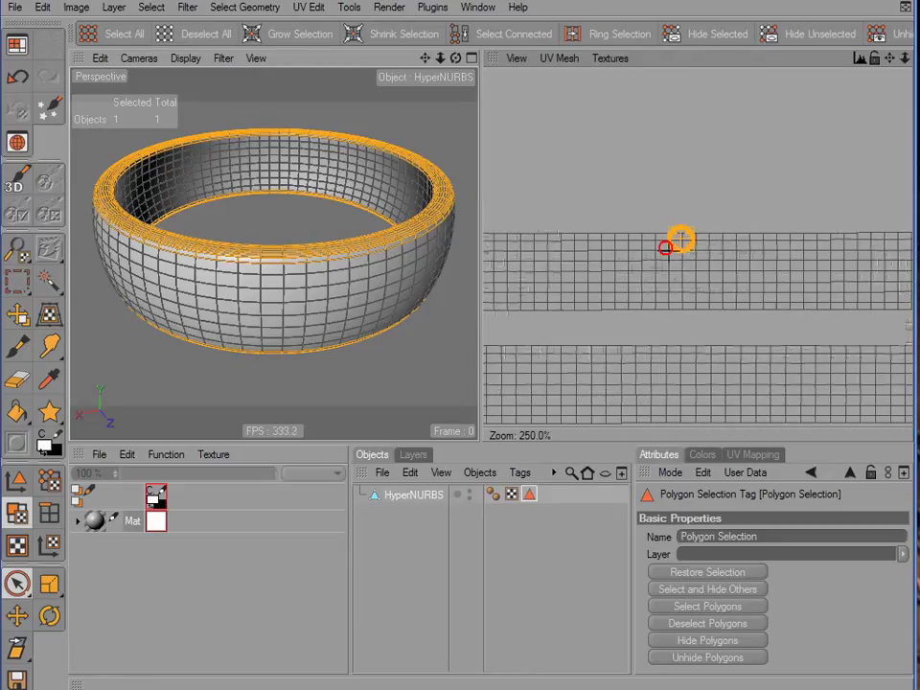
click(676, 337)
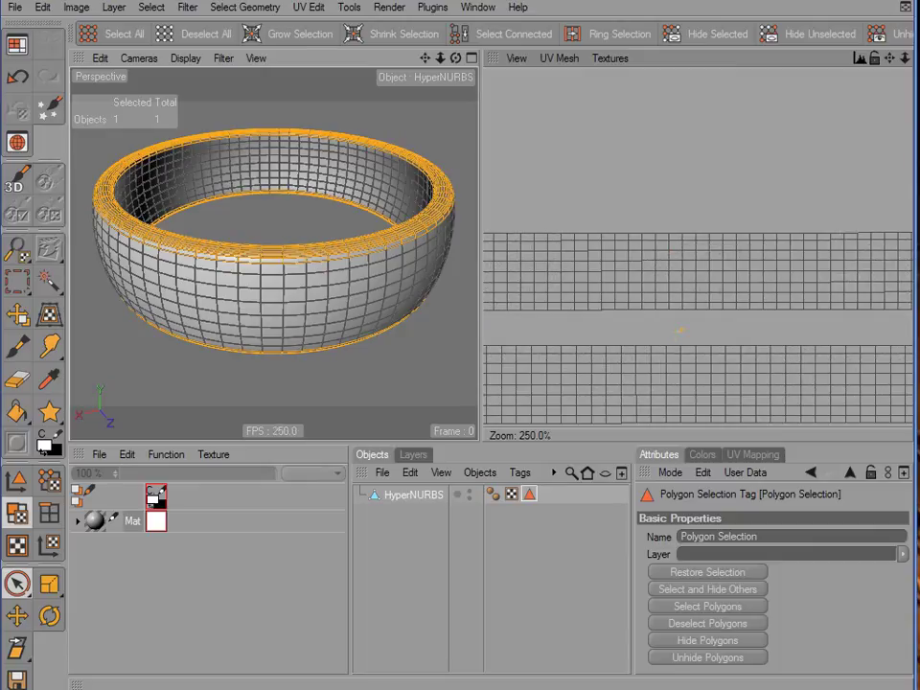
- Examine the UV layout of the ring's two wall strips and tiny rim island, using Live Selection to highlight their polygons
click(643, 170)
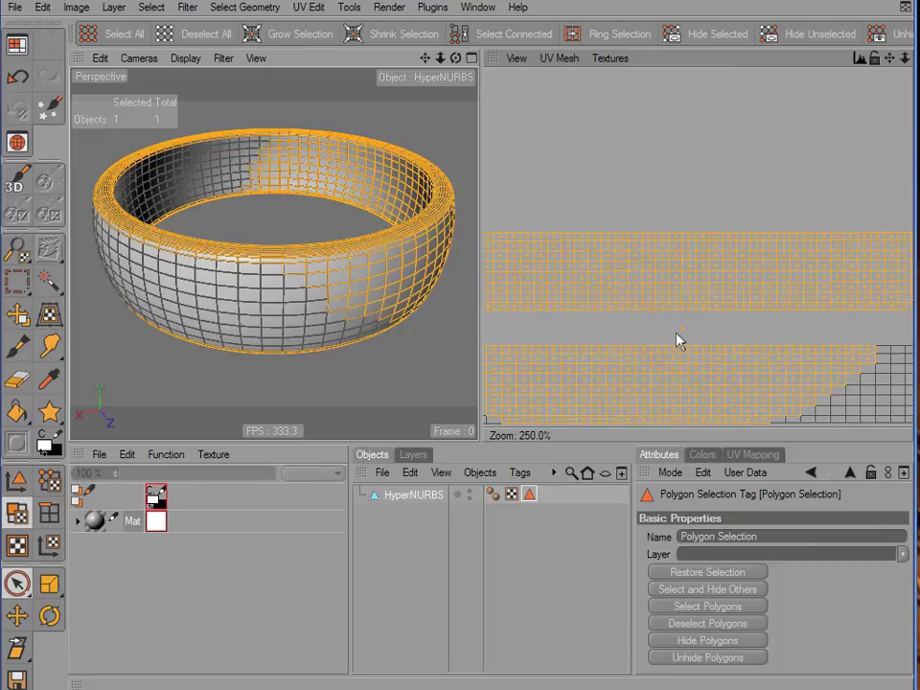
scroll(680, 335, down, 5)
scroll(715, 321, down, 6)
click(600, 336)
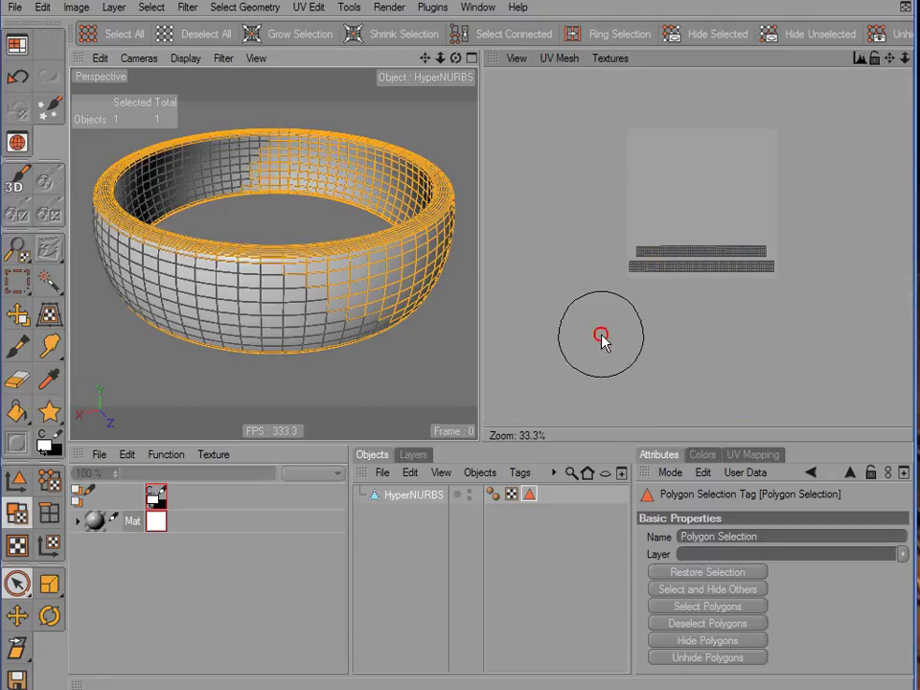
scroll(581, 185, up, 3)
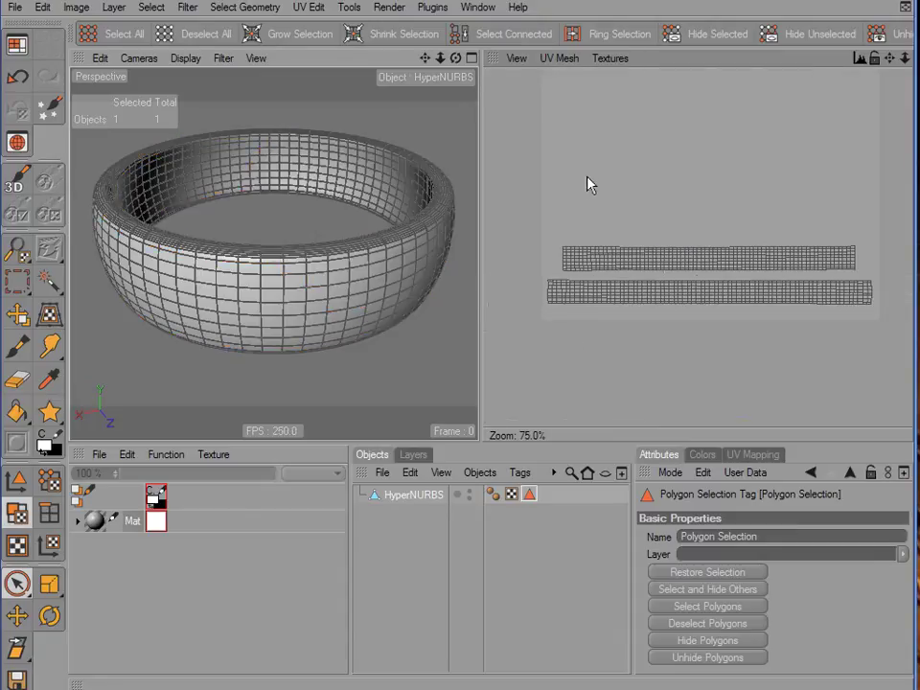
mouse_move(578, 241)
mouse_down()
mouse_move(559, 273)
mouse_move(838, 289)
mouse_up()
click(629, 378)
scroll(699, 362, down, 3)
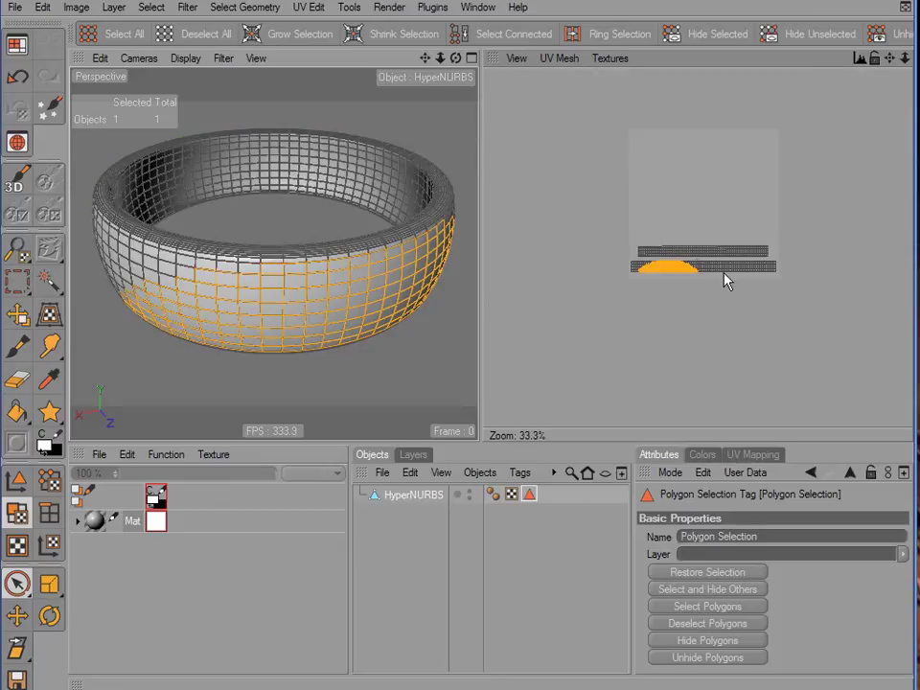
drag(891, 59, 880, 101)
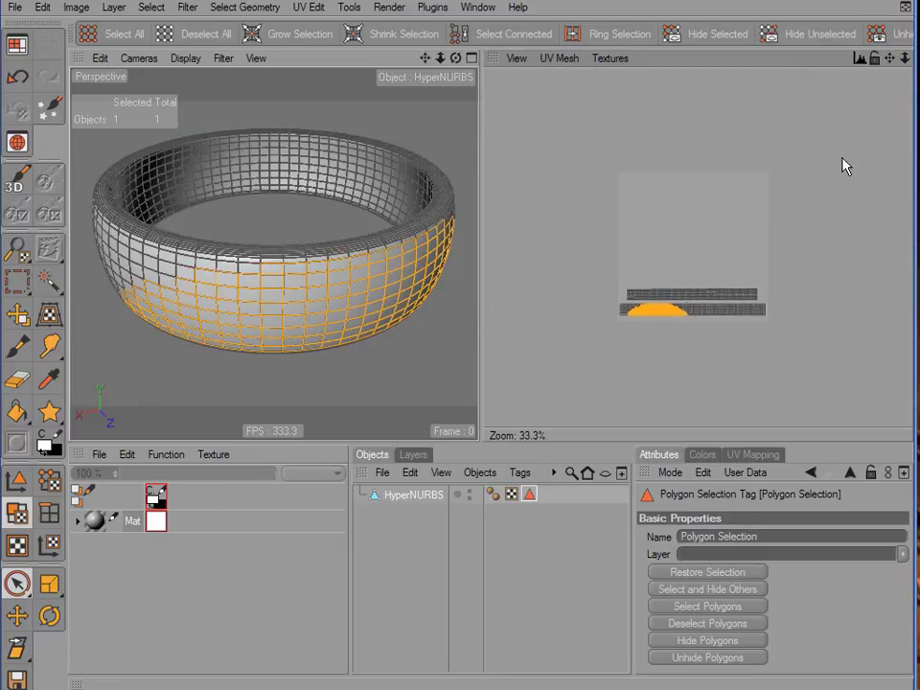
- Select all of the ring's UV polygons and apply the Mat material to the HyperNURBS object
scroll(809, 198, up, 2)
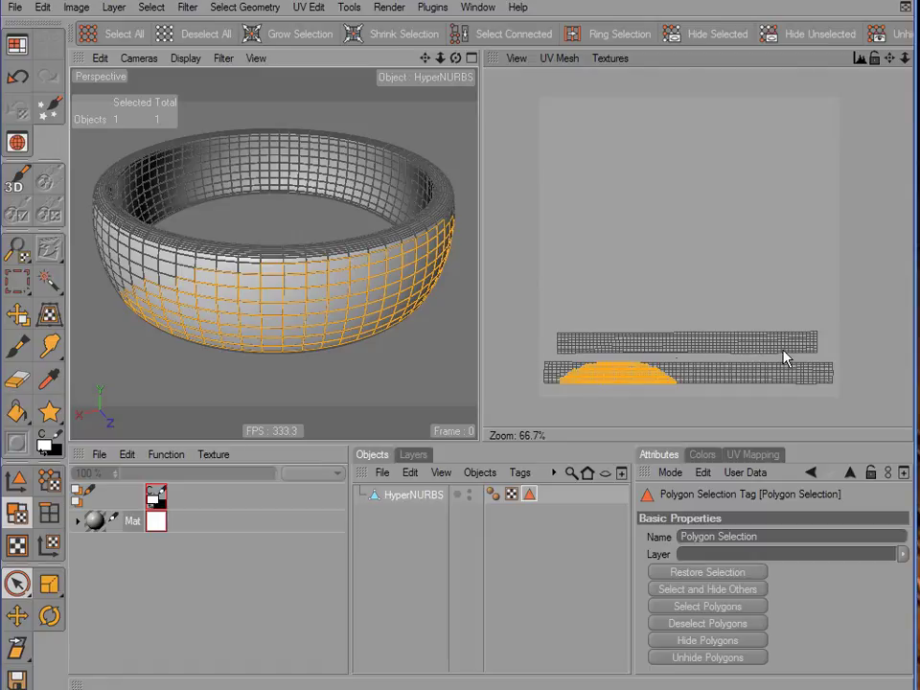
click(570, 189)
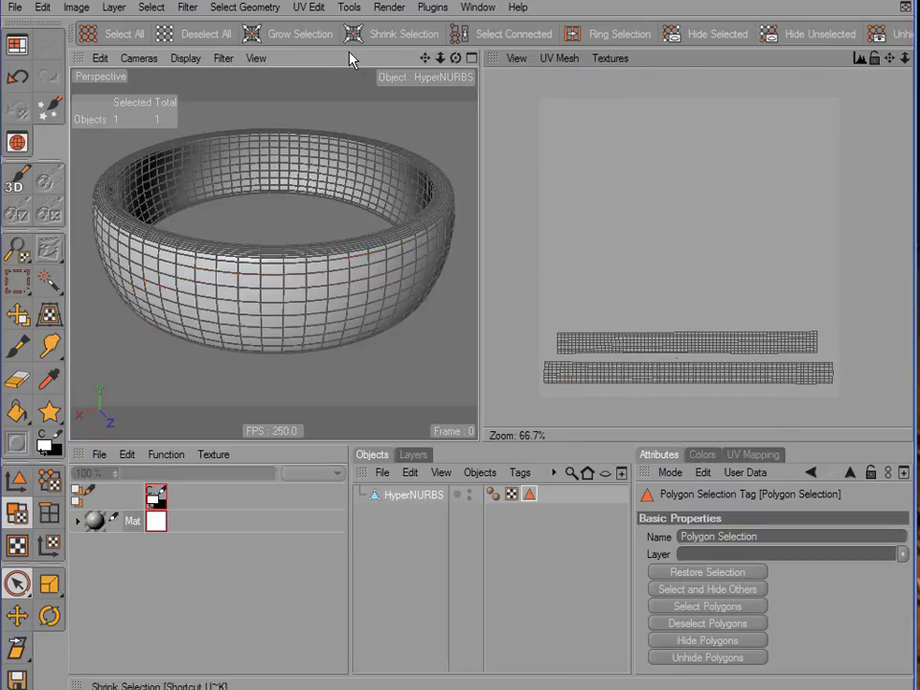
click(311, 8)
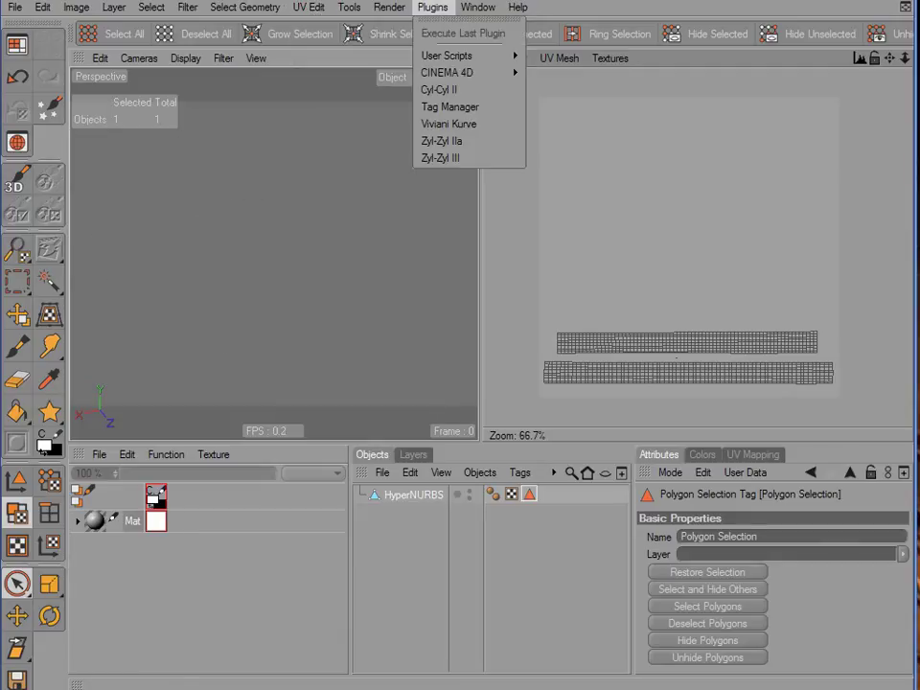
click(613, 208)
drag(576, 334, 781, 339)
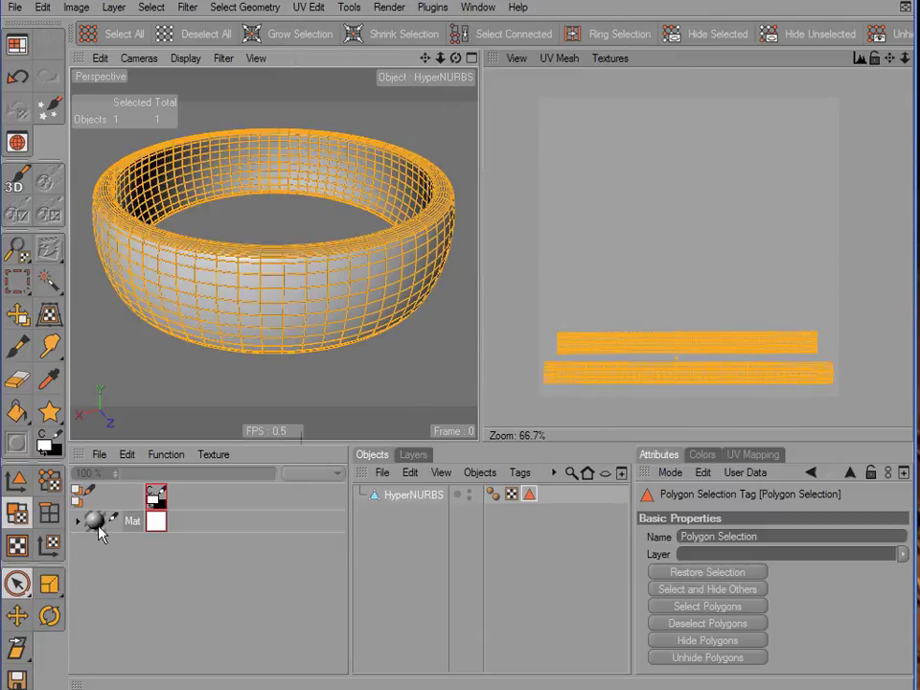
drag(101, 528, 407, 501)
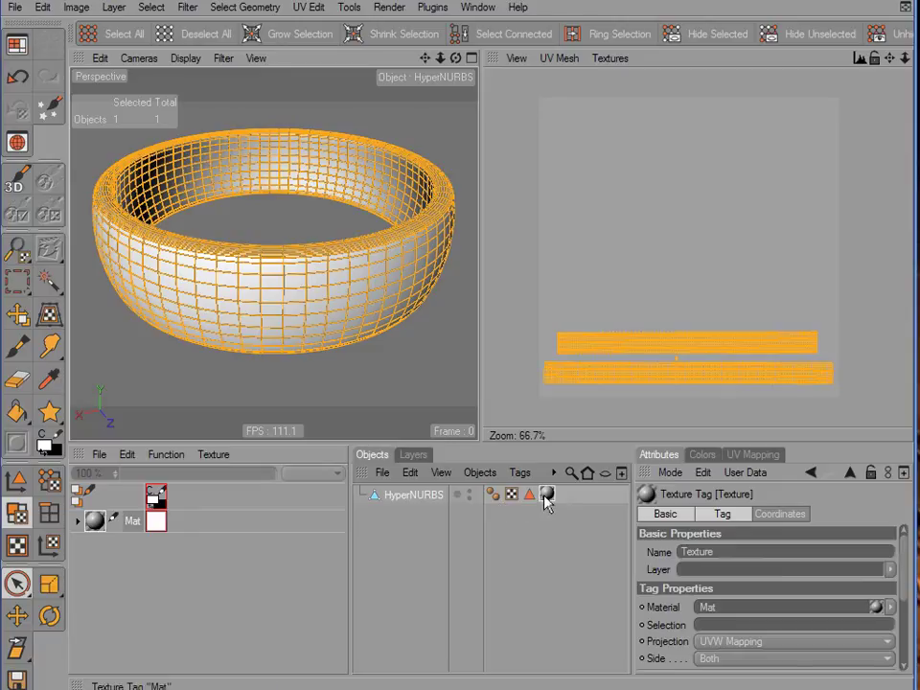
- Show the material's color texture behind the ring's UV mesh and fit the canvas to the UVs
click(313, 9)
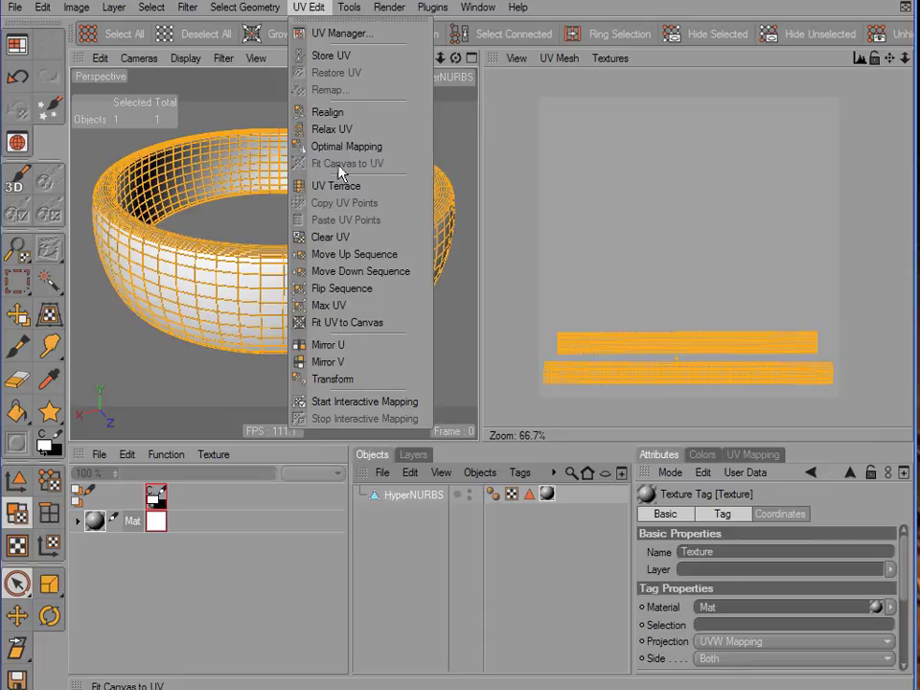
click(516, 174)
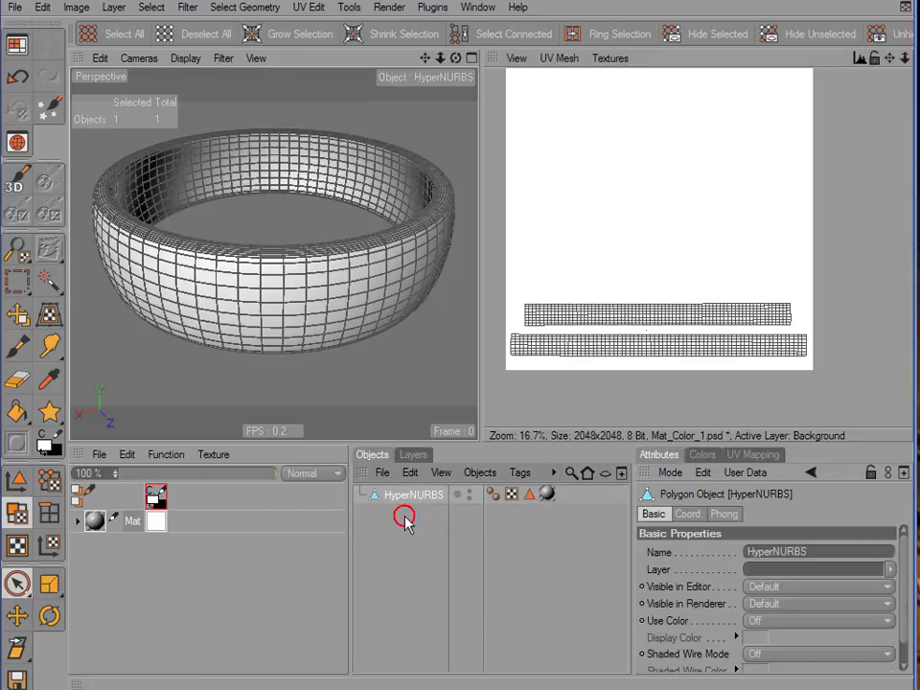
click(404, 520)
click(410, 496)
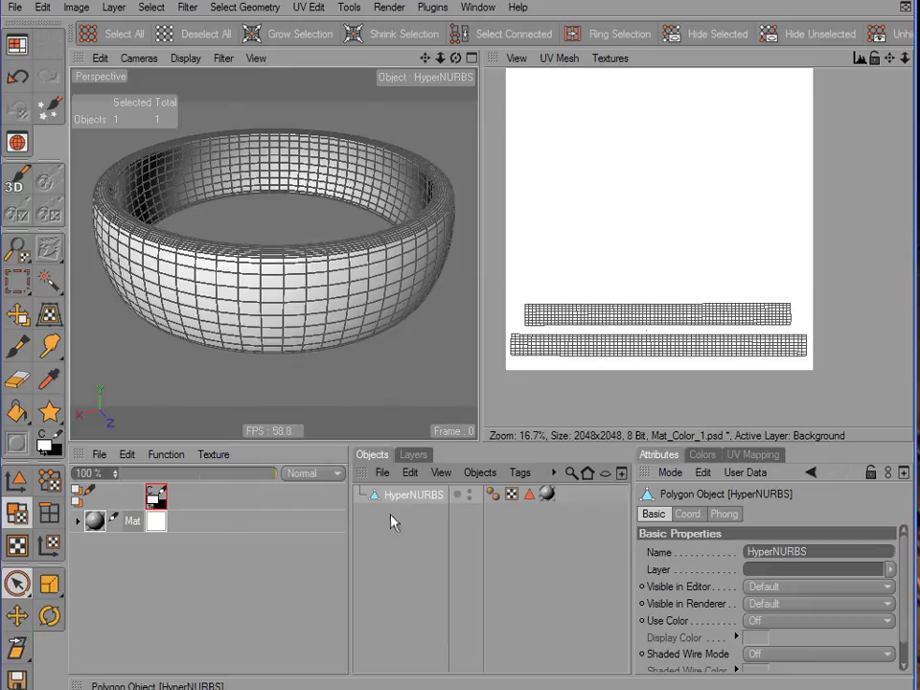
click(308, 7)
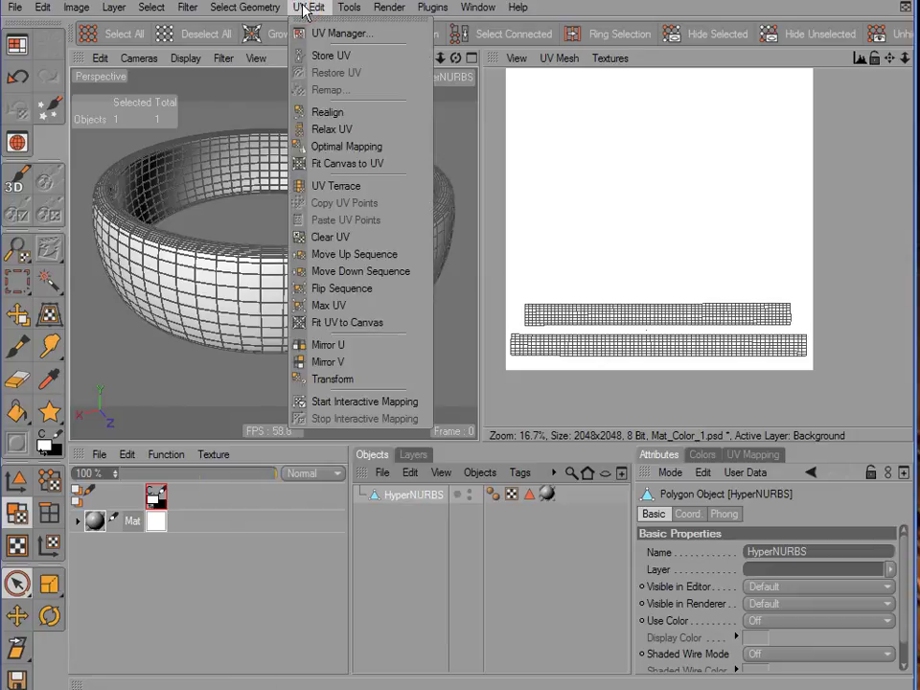
click(342, 165)
- Select every connected polygon of the inner and outer wall strips in the UV layout
scroll(585, 206, up, 2)
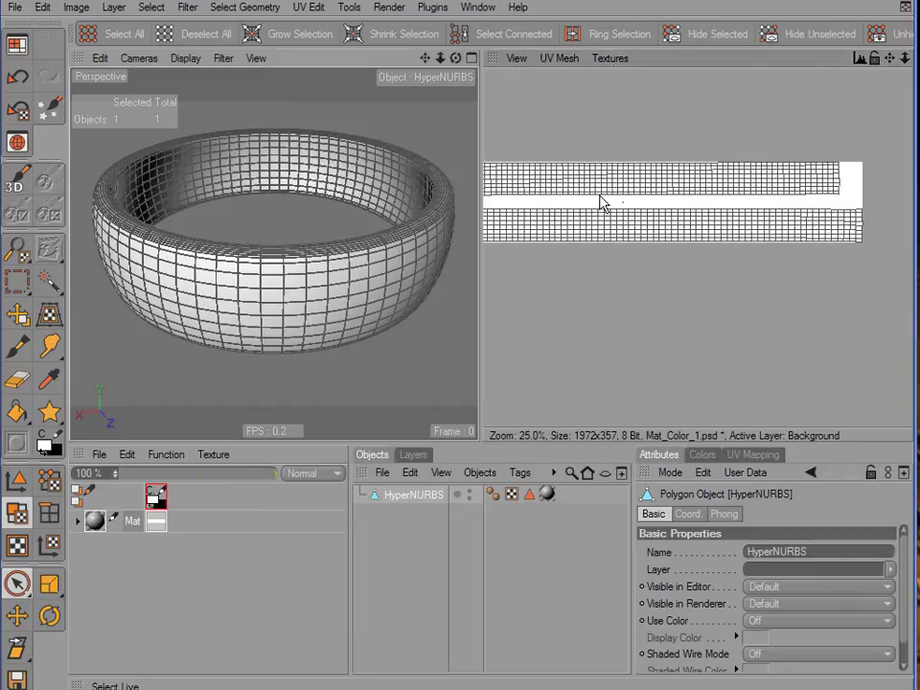
drag(480, 141, 322, 142)
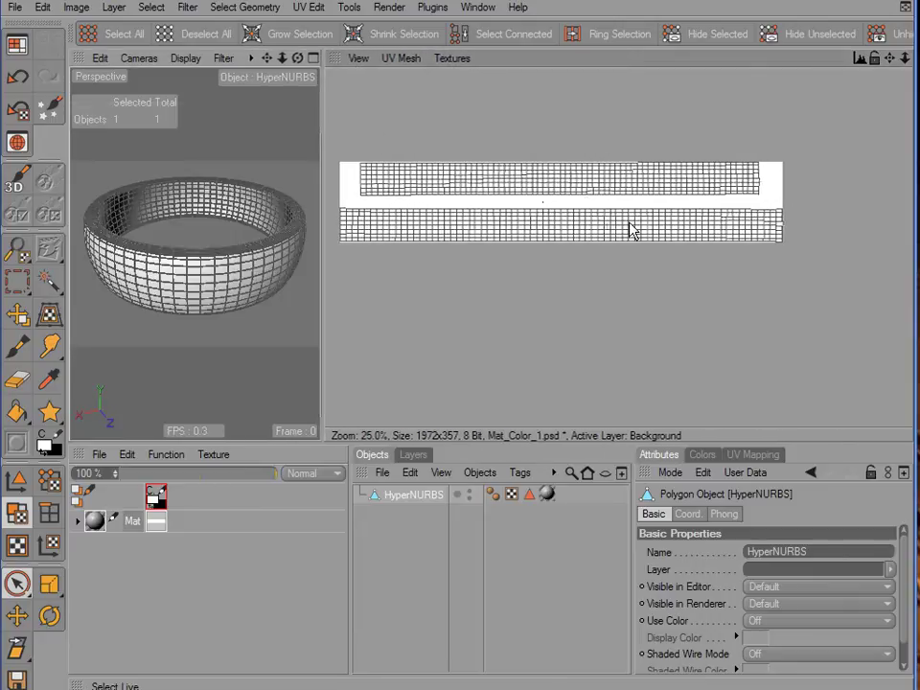
alt+middle_drag(641, 248, 699, 271)
scroll(633, 235, up, 1)
scroll(623, 212, down, 1)
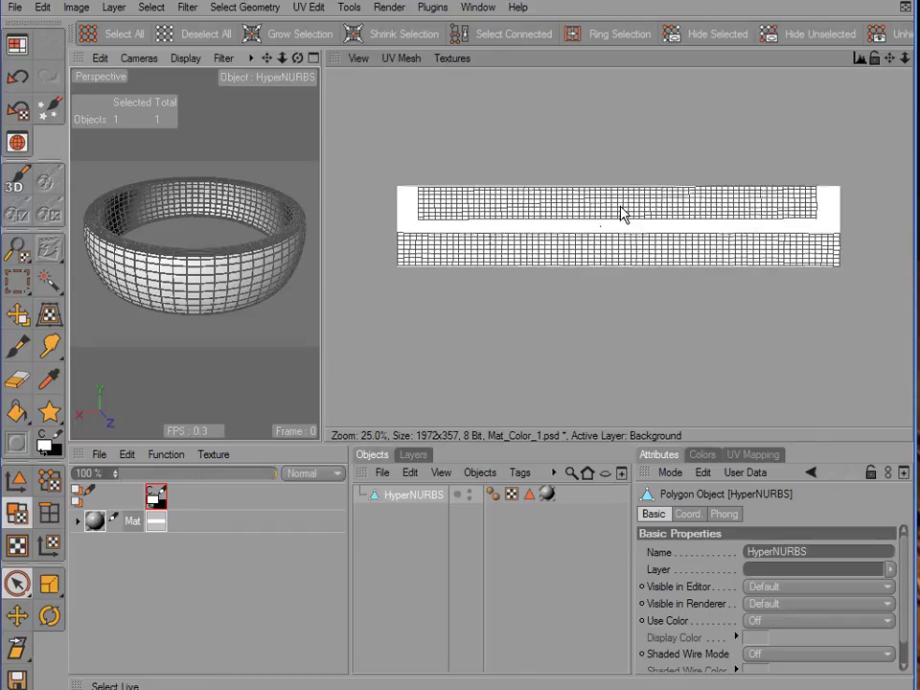
click(652, 193)
shift+drag(494, 186, 484, 259)
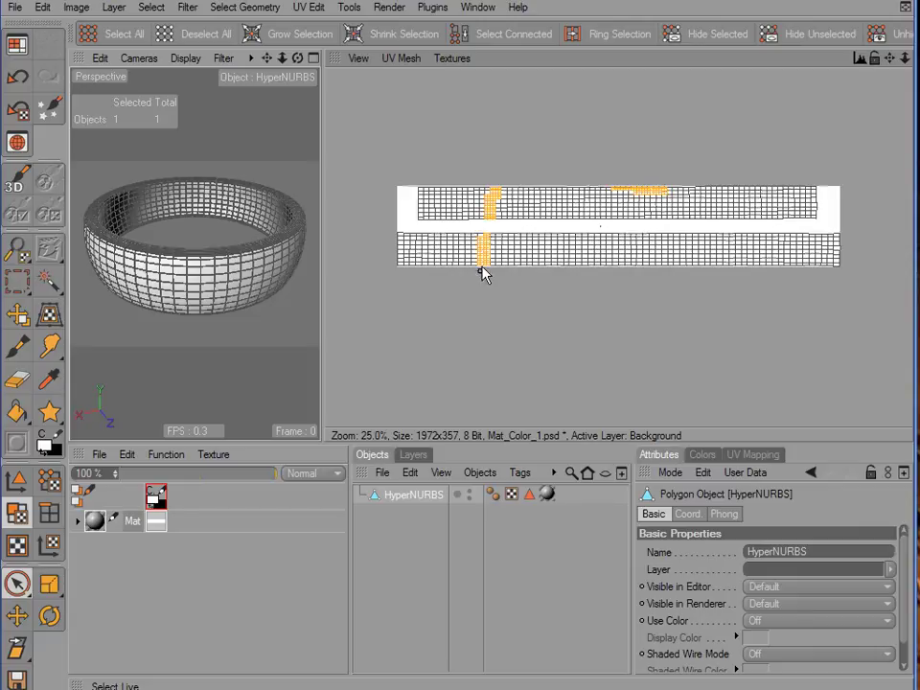
shift+drag(515, 130, 508, 319)
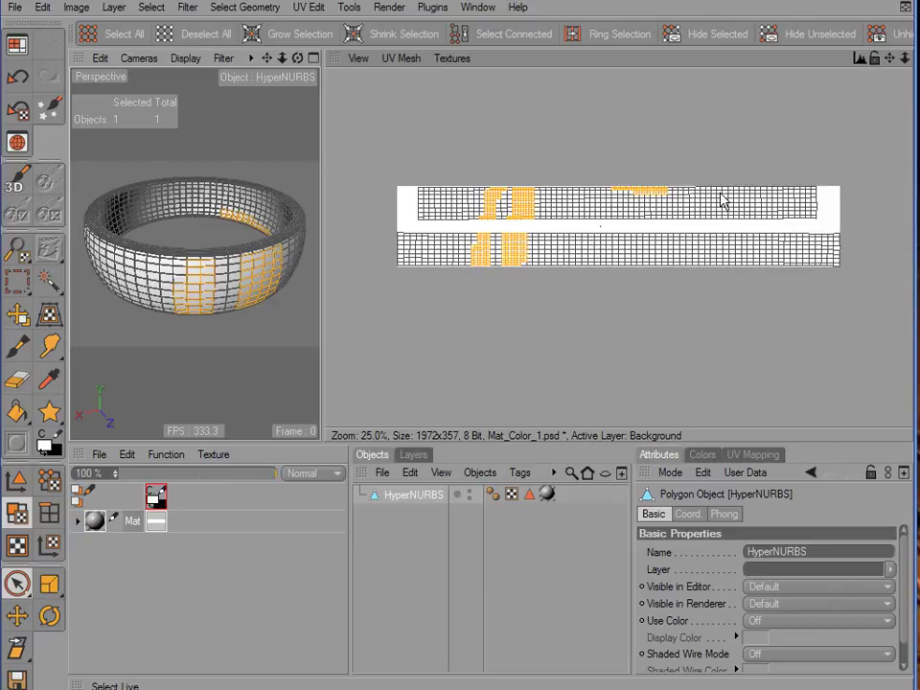
drag(725, 199, 747, 243)
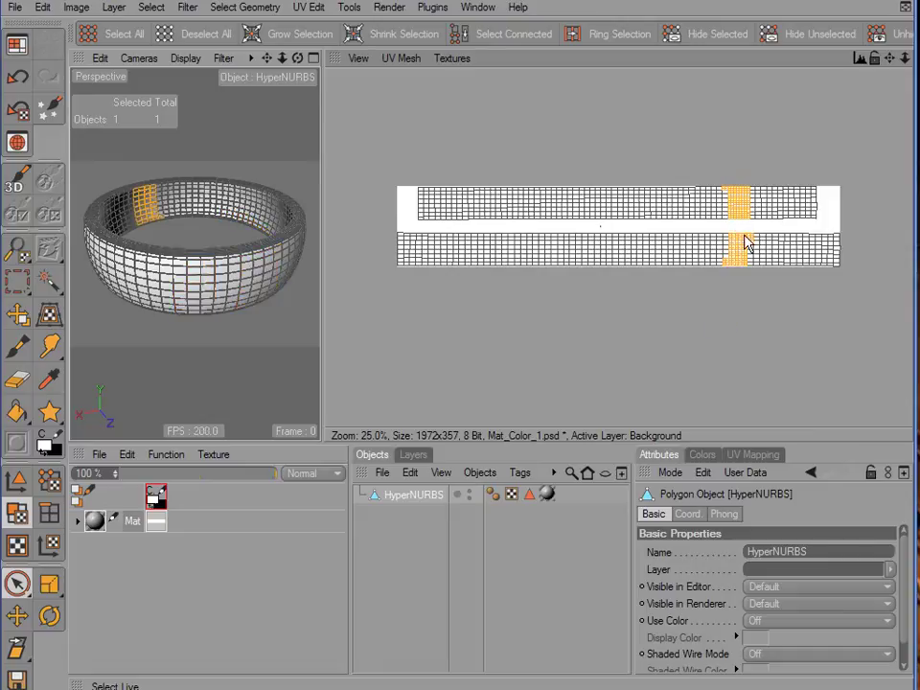
click(513, 33)
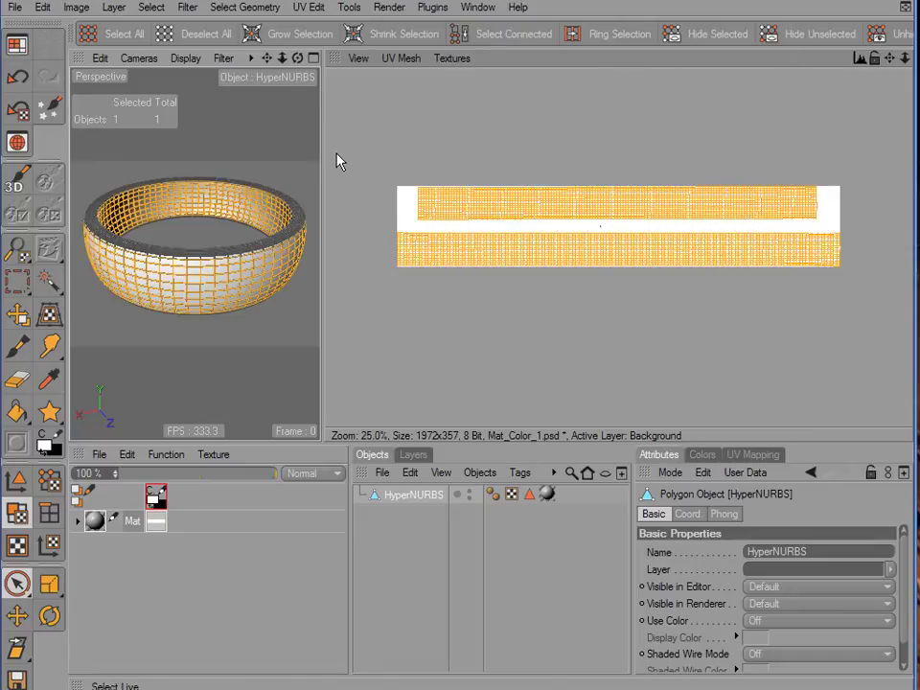
- Set the Brush color to black, paint a test stroke over the UV strips and undo it
click(18, 346)
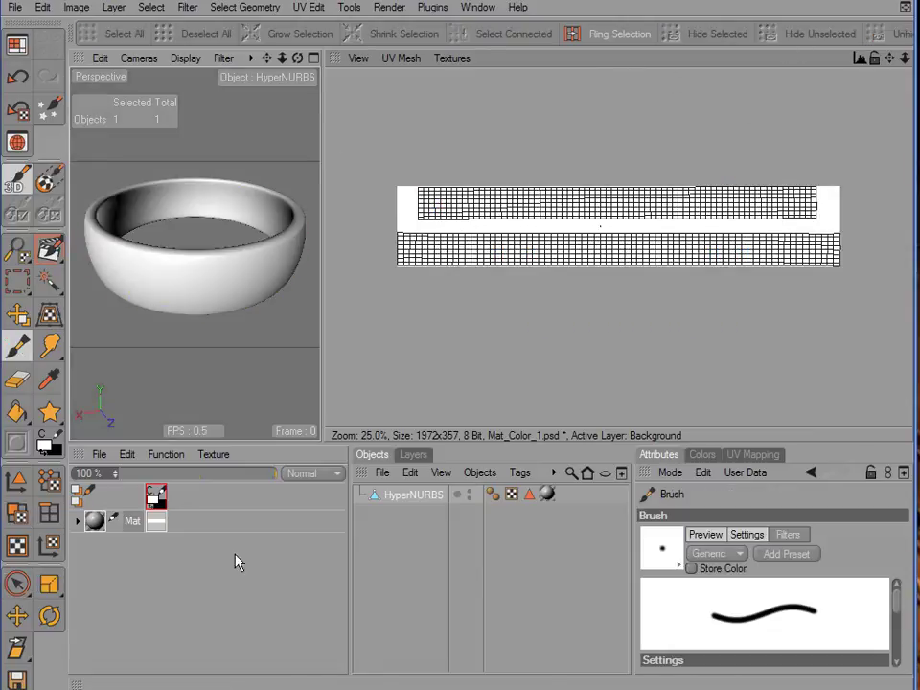
click(703, 455)
drag(719, 622, 595, 671)
mouse_move(487, 257)
mouse_down()
mouse_move(515, 215)
mouse_move(618, 242)
mouse_move(712, 228)
mouse_move(717, 238)
mouse_up()
key(ctrl+z)
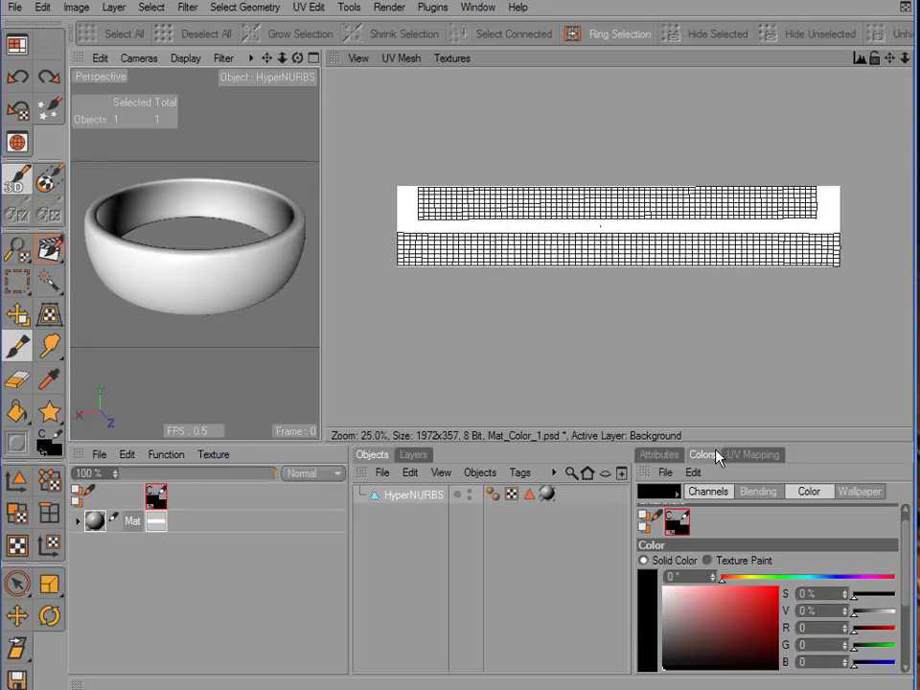
- Set the brush hardness to 100 % and size to 1, paint a test stroke and undo it
click(668, 457)
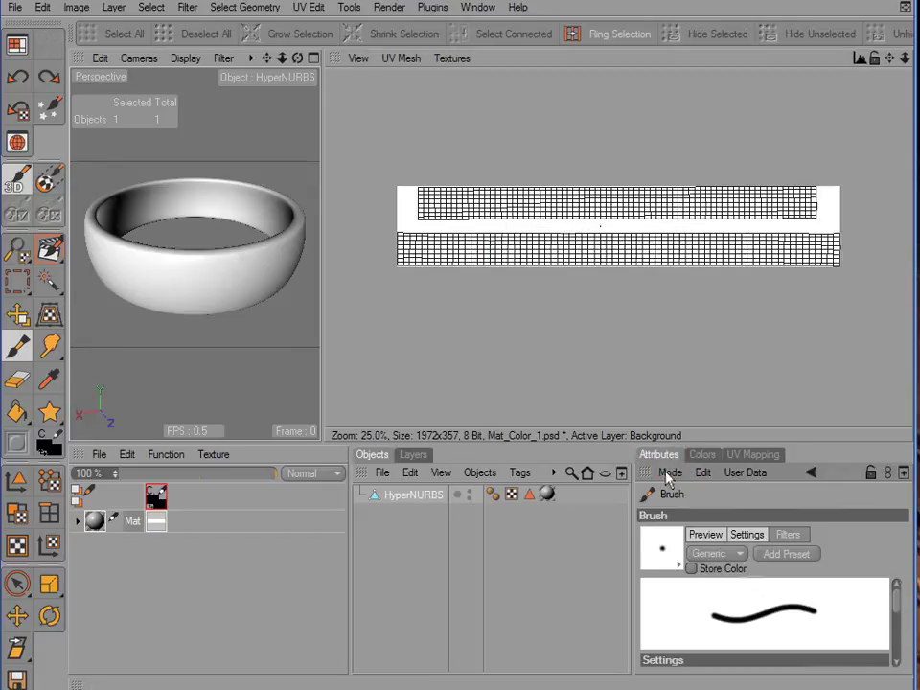
drag(897, 586, 898, 635)
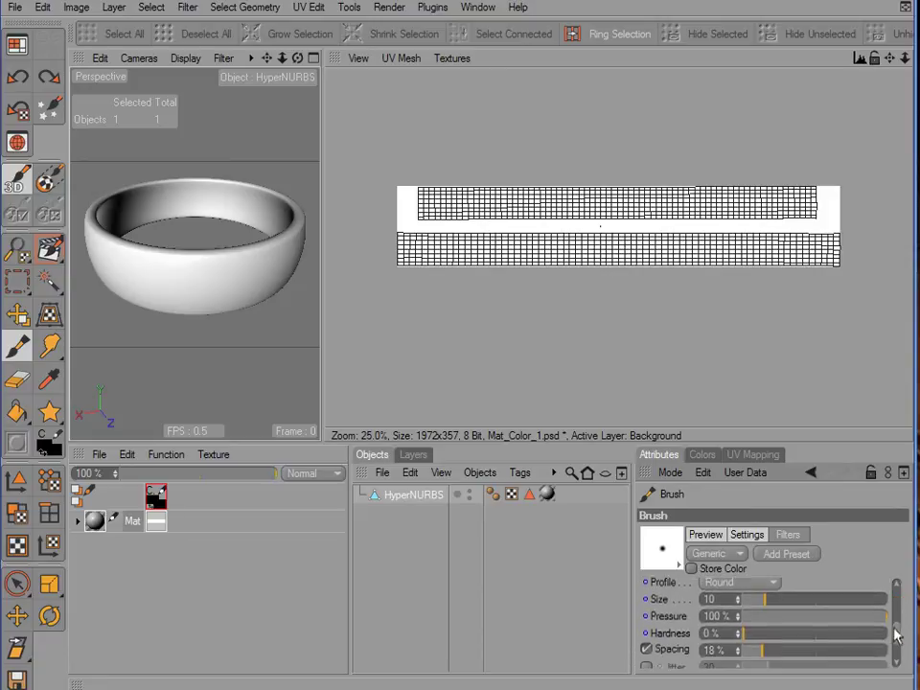
drag(833, 633, 911, 637)
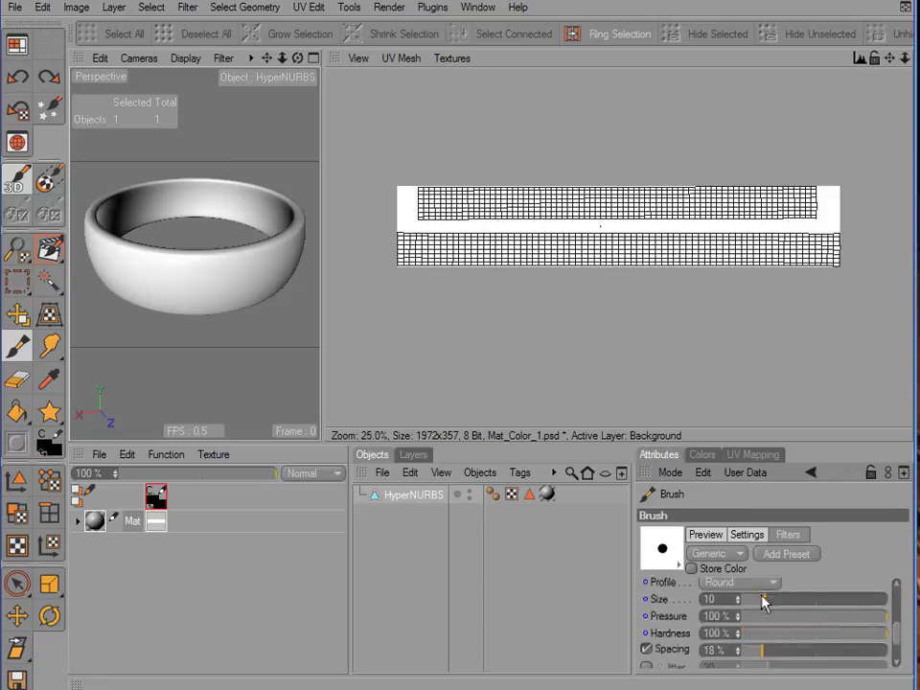
drag(764, 600, 744, 600)
mouse_move(525, 241)
mouse_down()
mouse_move(517, 246)
mouse_move(627, 197)
mouse_move(719, 242)
mouse_move(805, 230)
mouse_up()
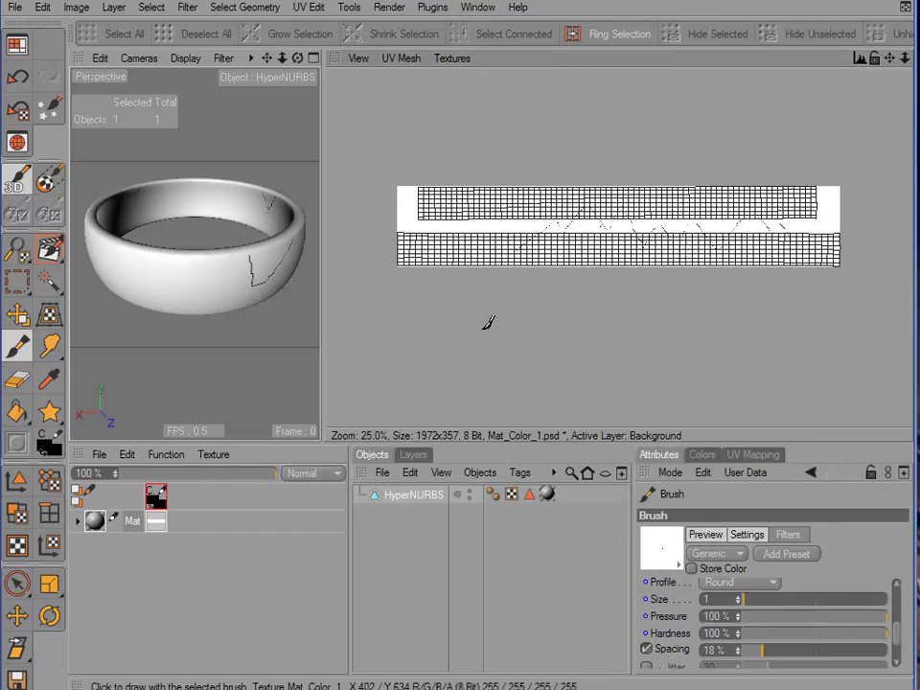
key(ctrl+z)
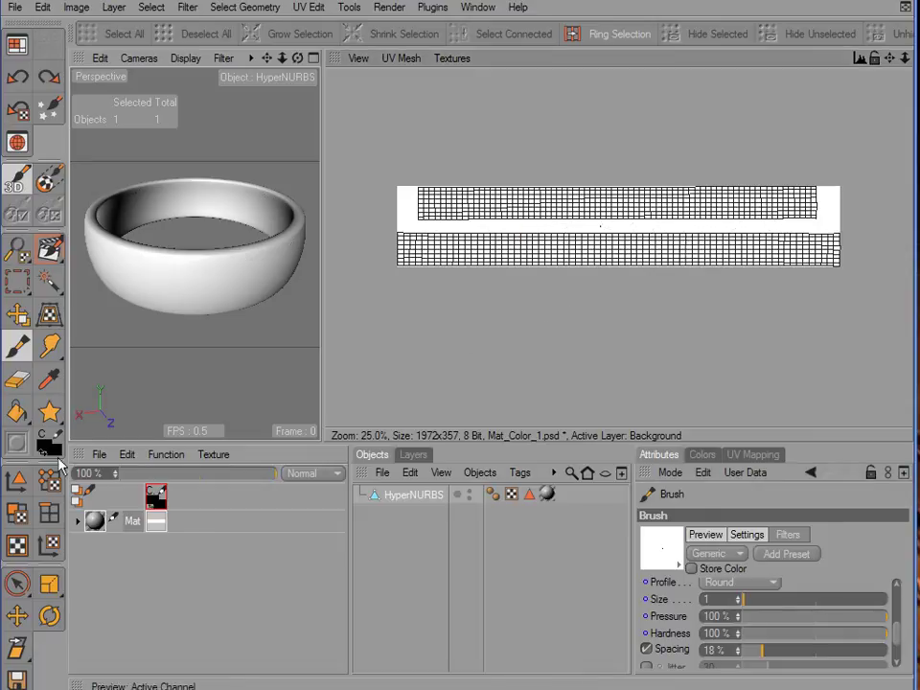
- Return to UV Polygon Edit mode and outline the selected wall polygons on the texture with the current brush
click(16, 513)
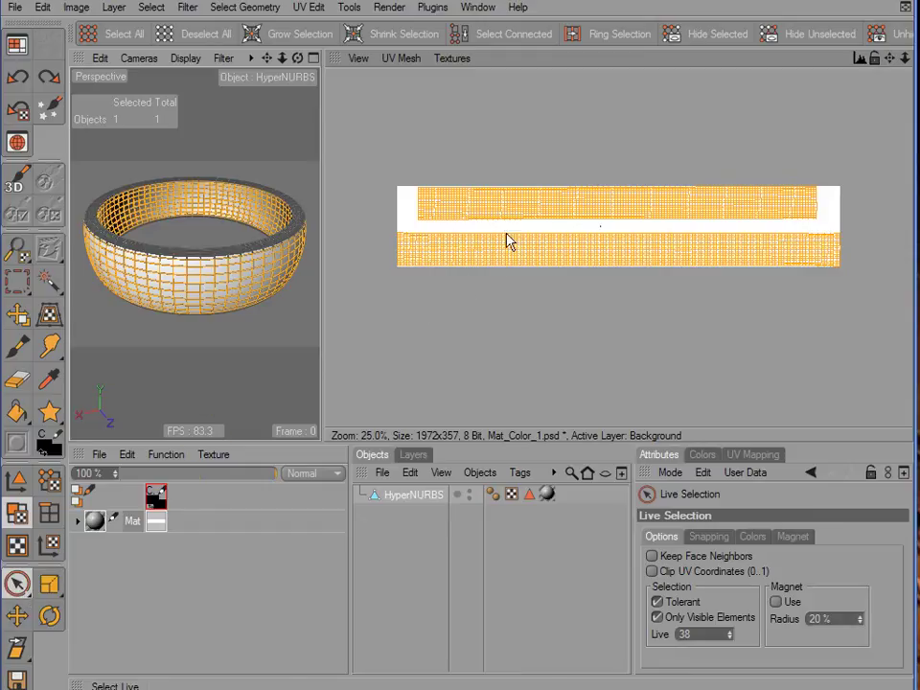
click(113, 7)
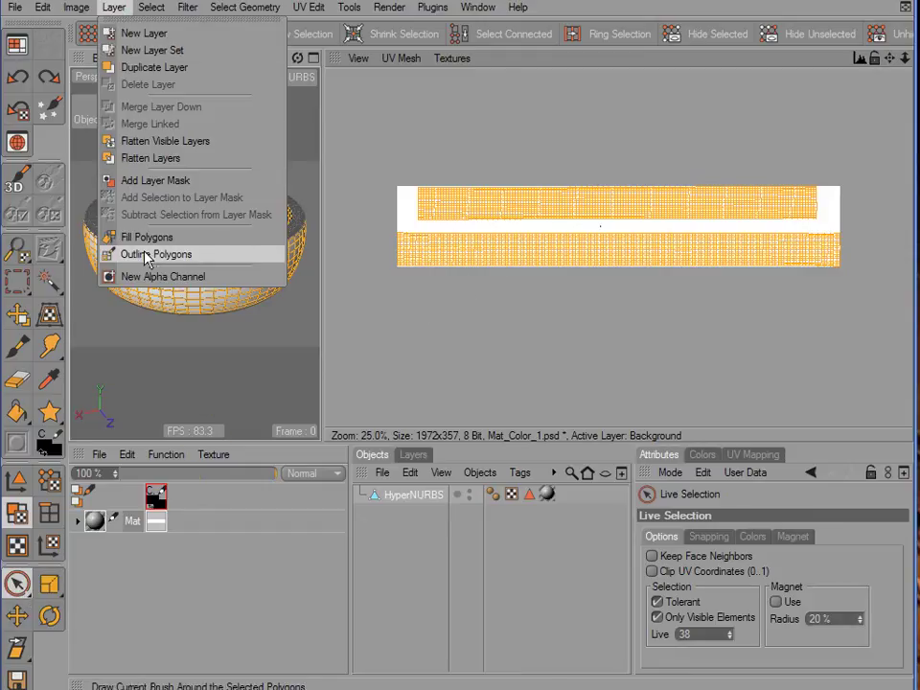
click(145, 255)
scroll(591, 271, up, 2)
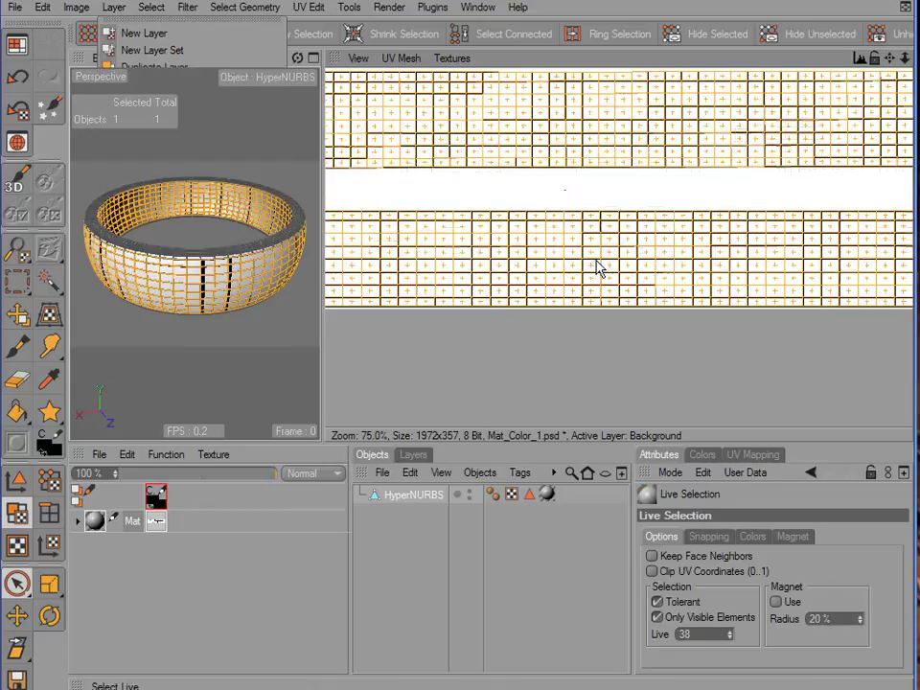
scroll(595, 263, up, 7)
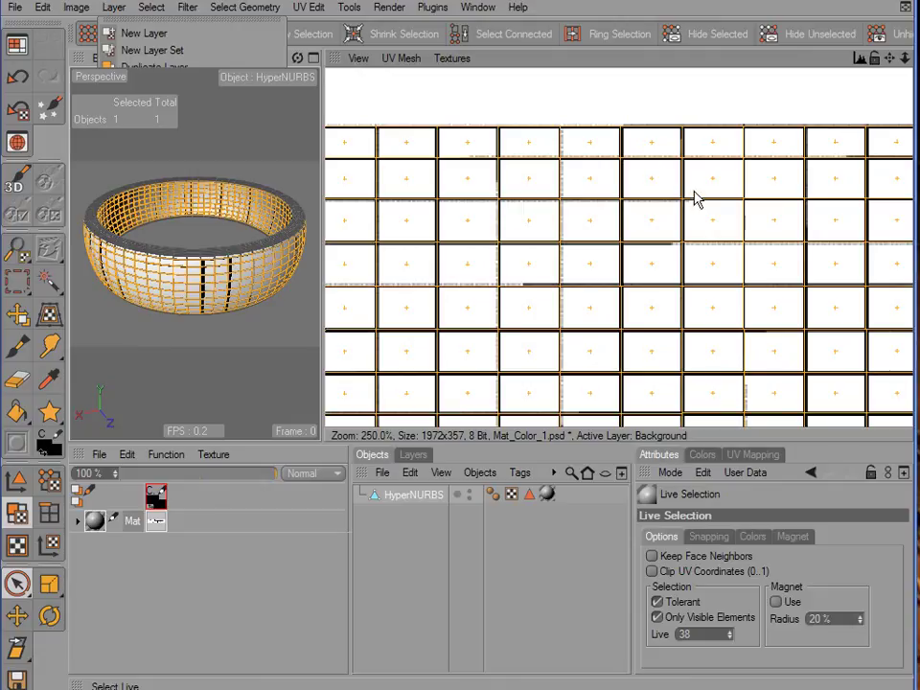
scroll(618, 323, down, 9)
scroll(550, 222, up, 1)
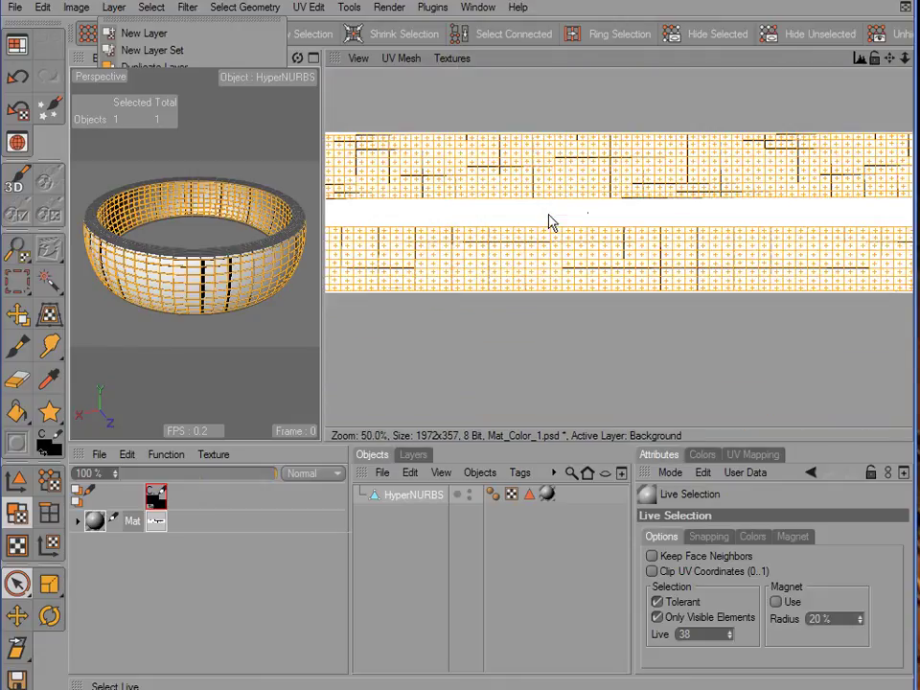
scroll(551, 223, down, 1)
- Save the outlined texture as a JPEG named "Ring UV Map test"
click(15, 8)
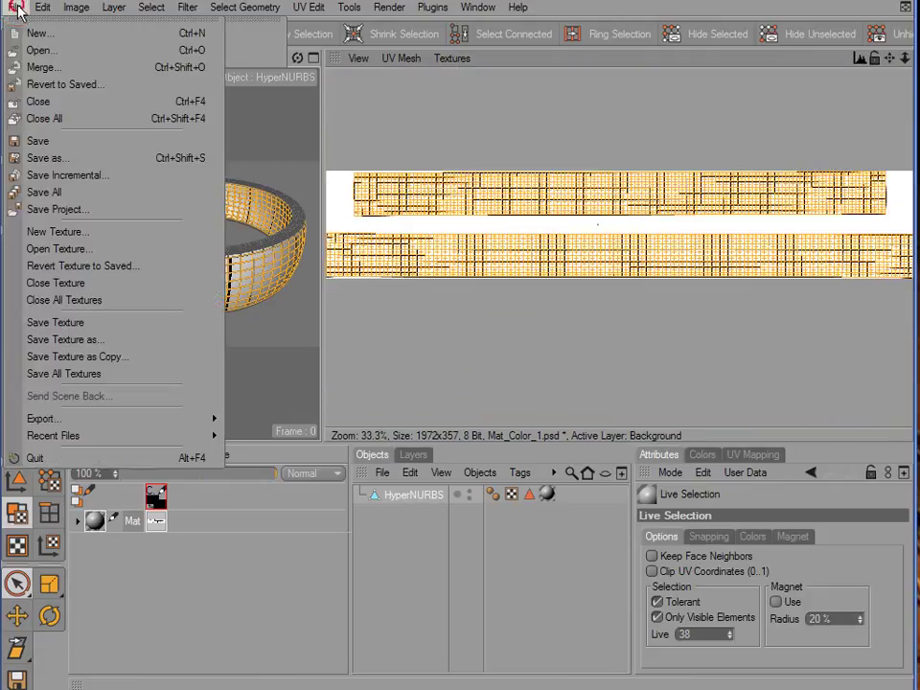
click(92, 340)
click(77, 298)
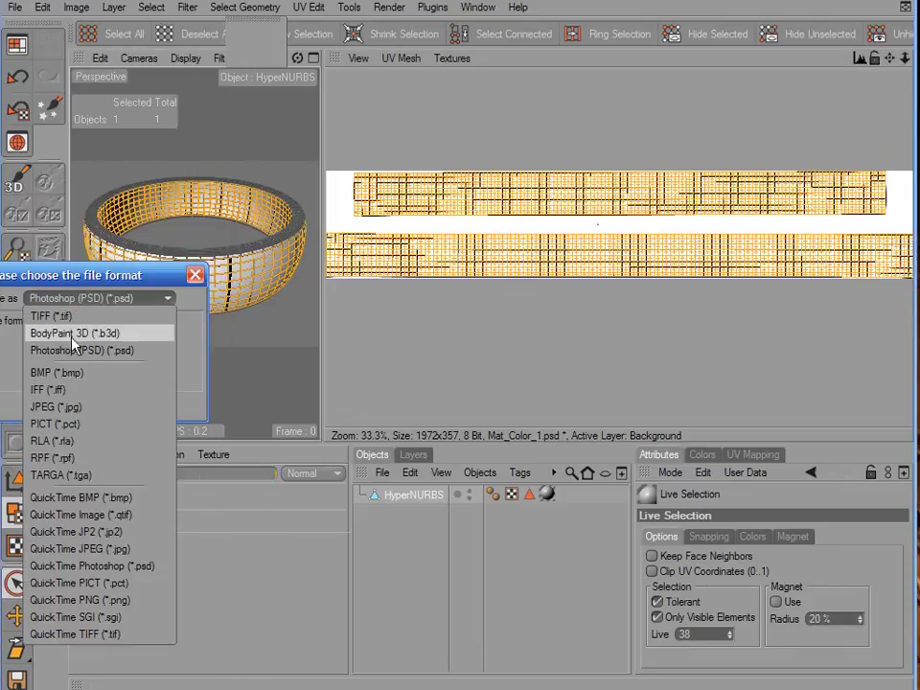
click(54, 406)
click(60, 407)
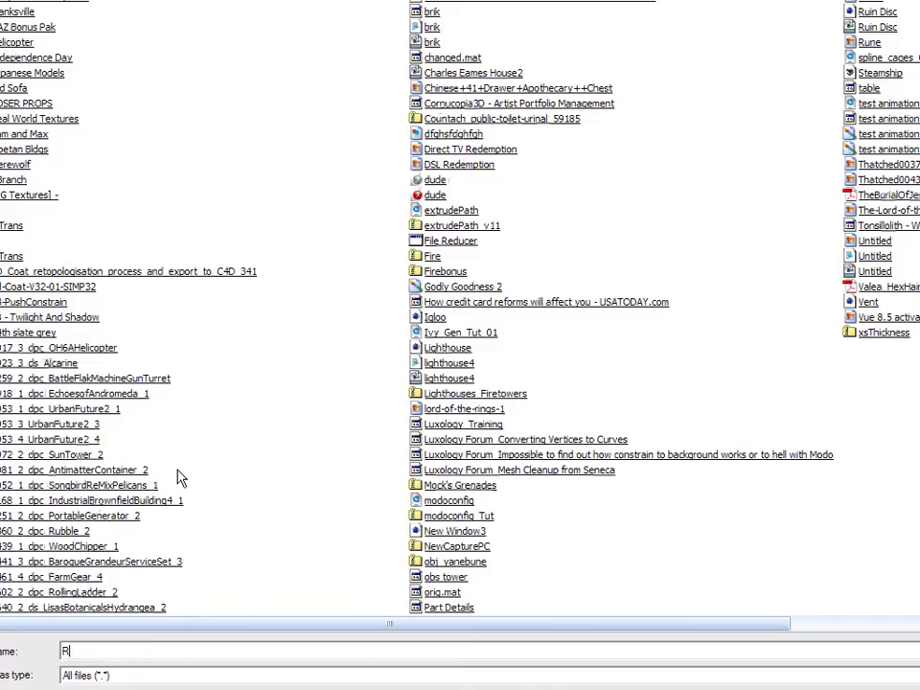
text(Ring UV Map test)
key(Return)
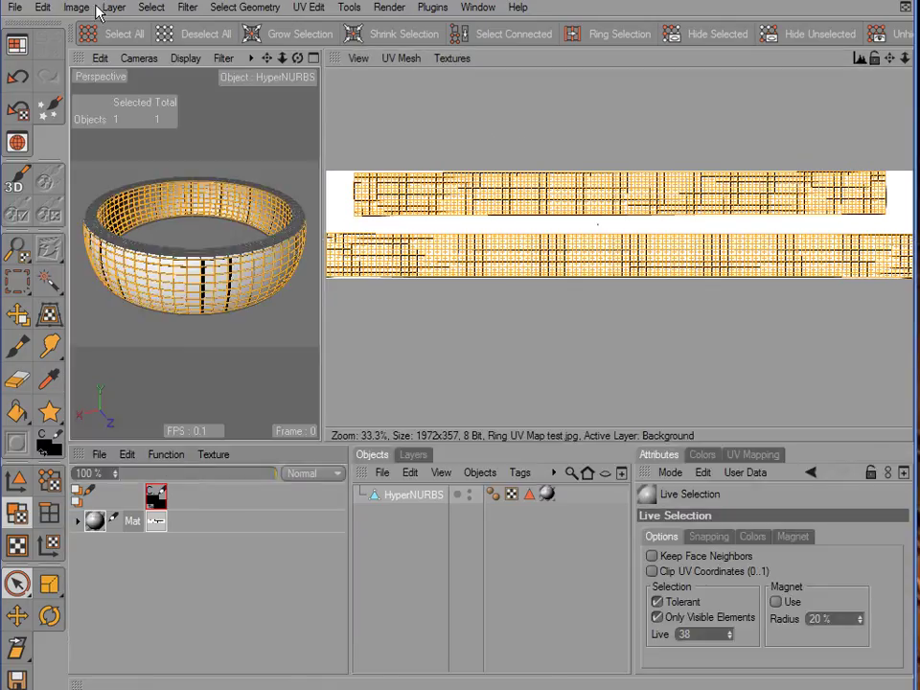
- Export the ring model to a file named "ring", overwriting the existing file
click(15, 7)
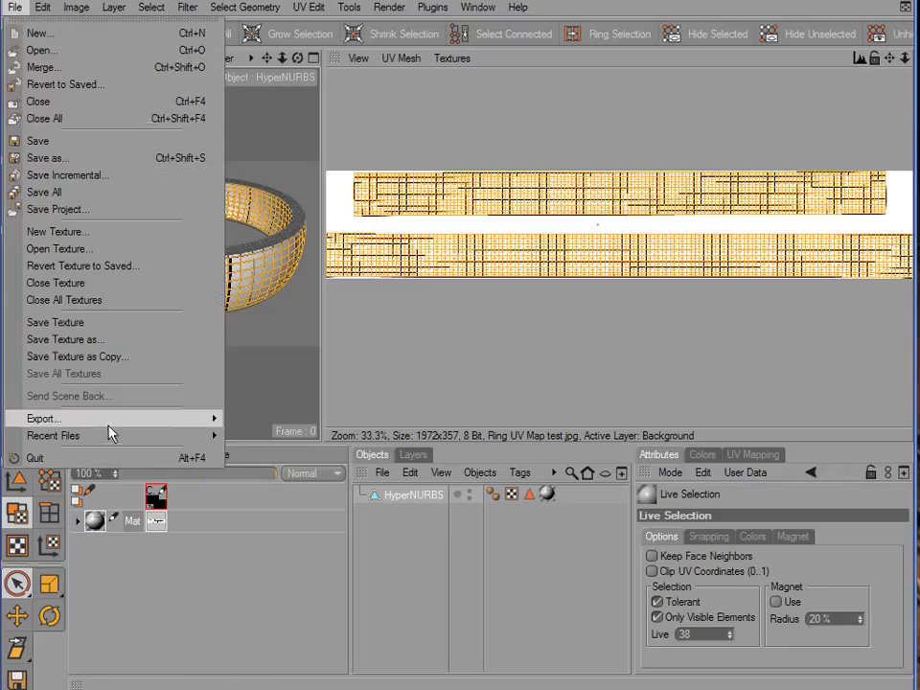
mouse_move(189, 439)
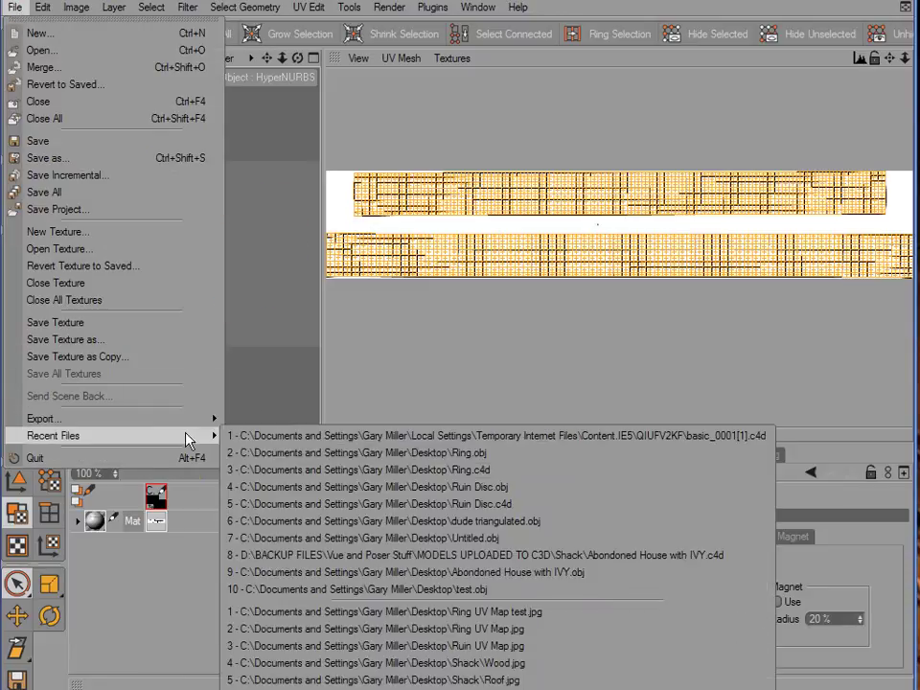
click(271, 677)
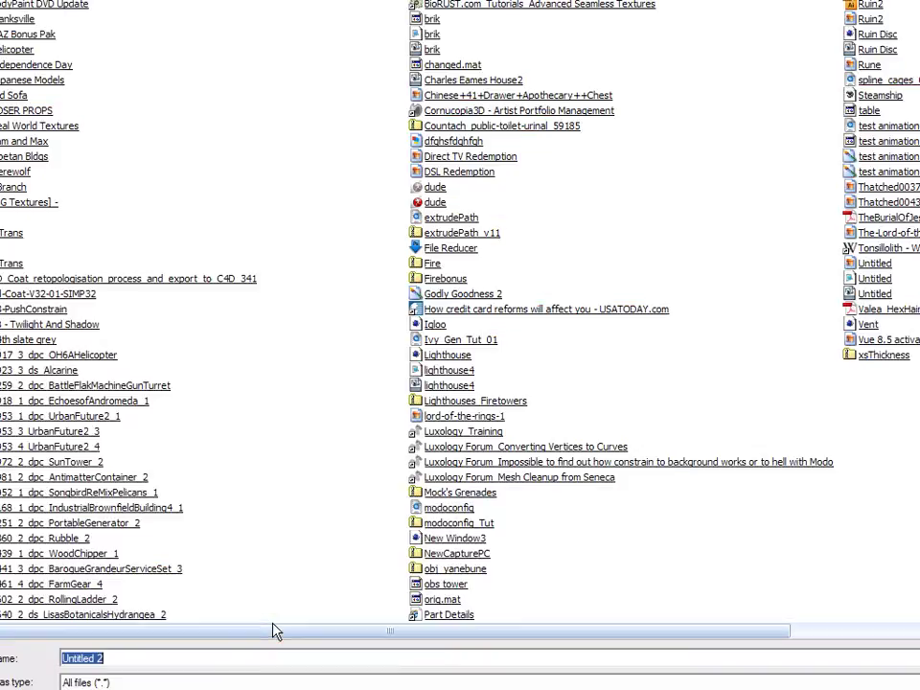
text(ring)
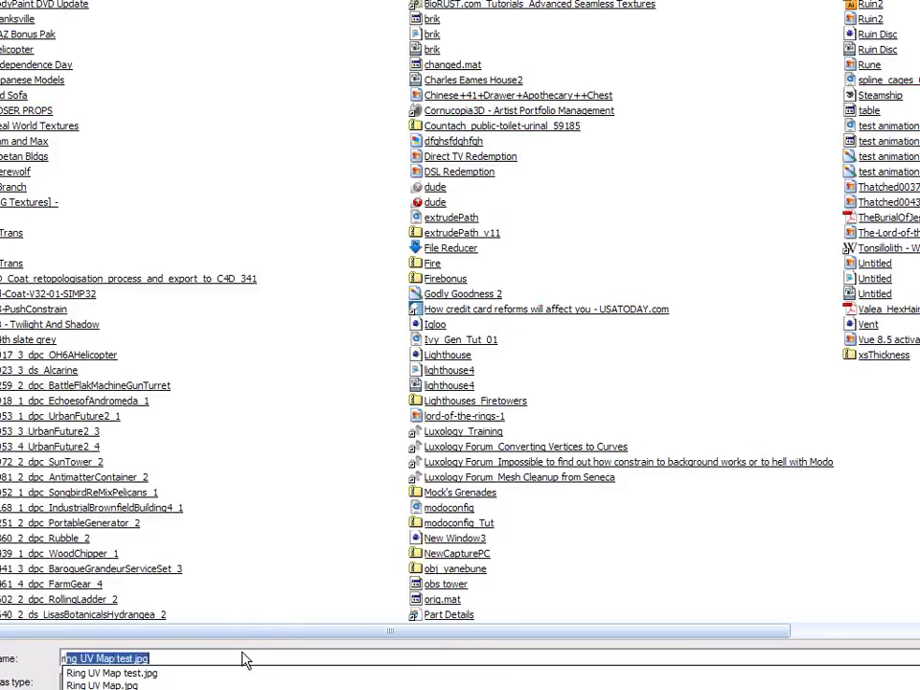
key(Delete)
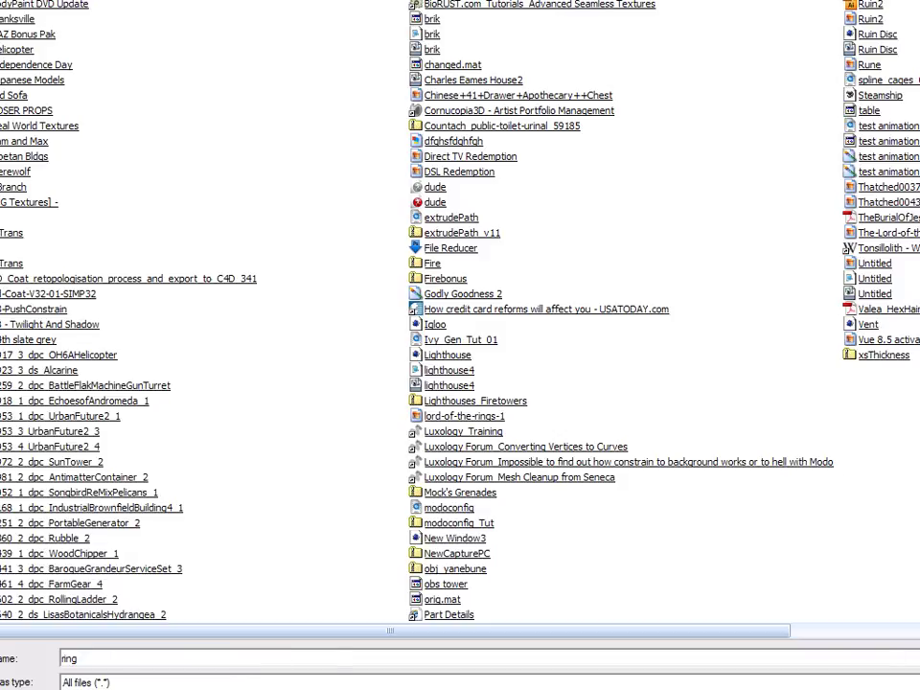
key(Return)
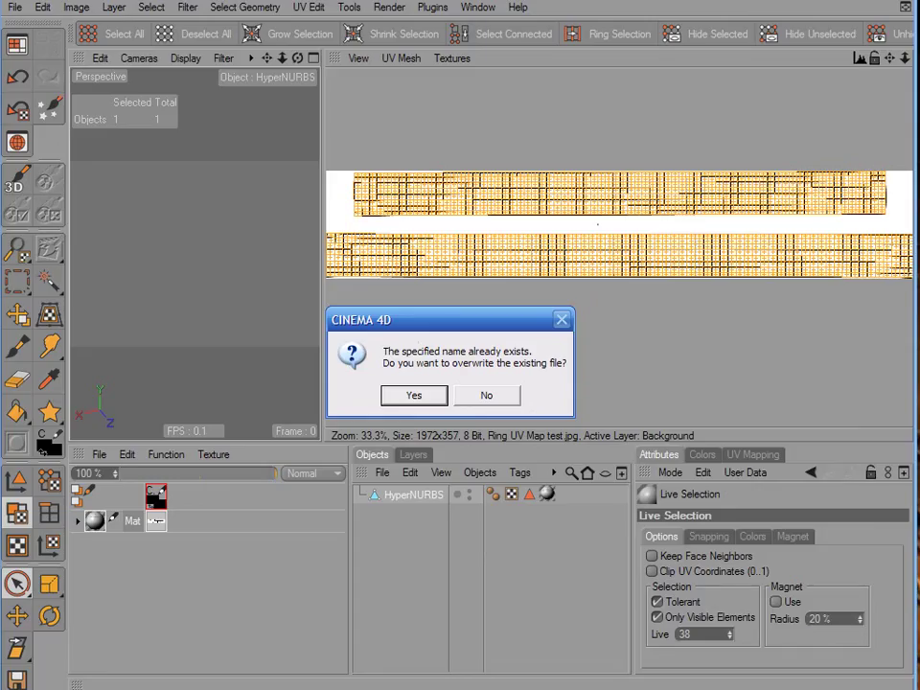
click(413, 396)
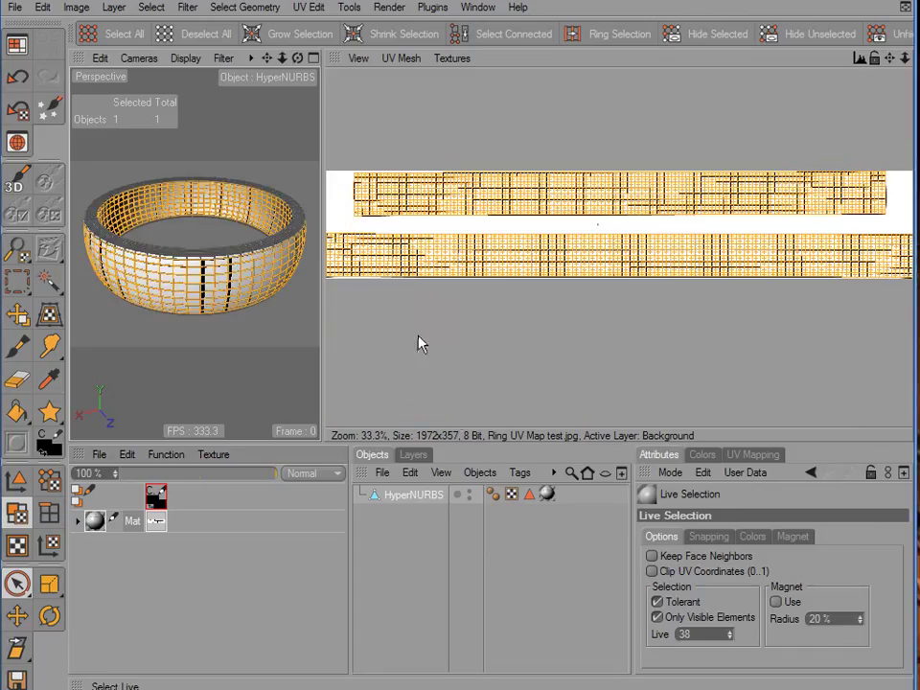
- Clear the UV polygon selection and examine the outlined wall strips on the texture and the ring
scroll(486, 356, down, 1)
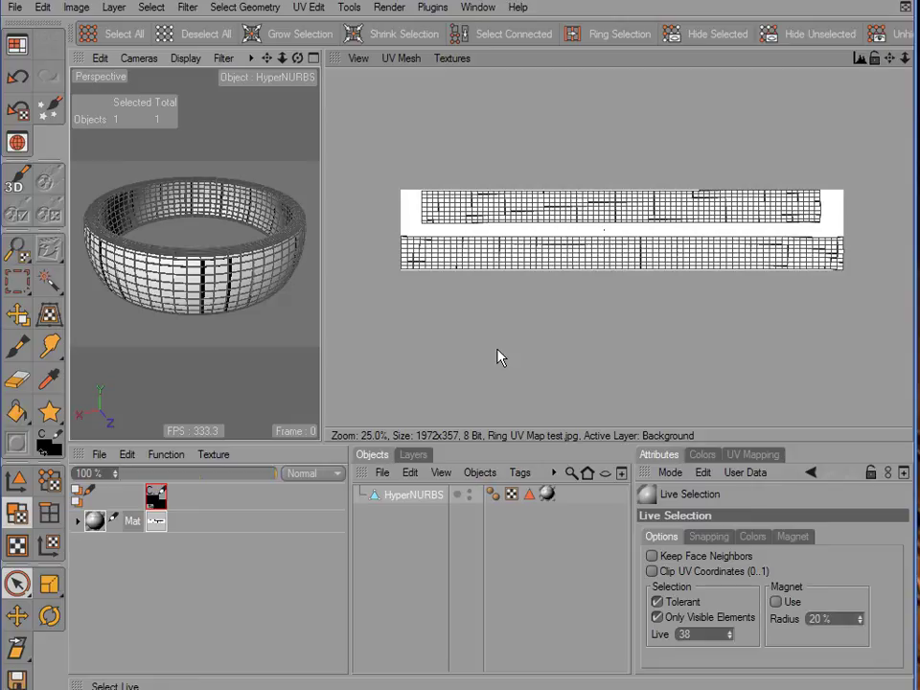
click(269, 612)
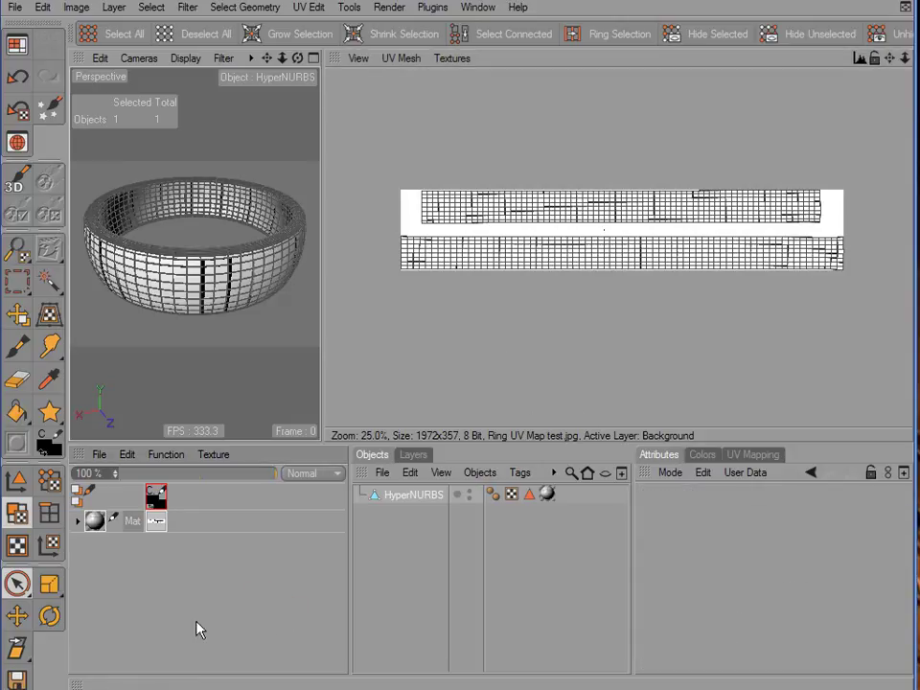